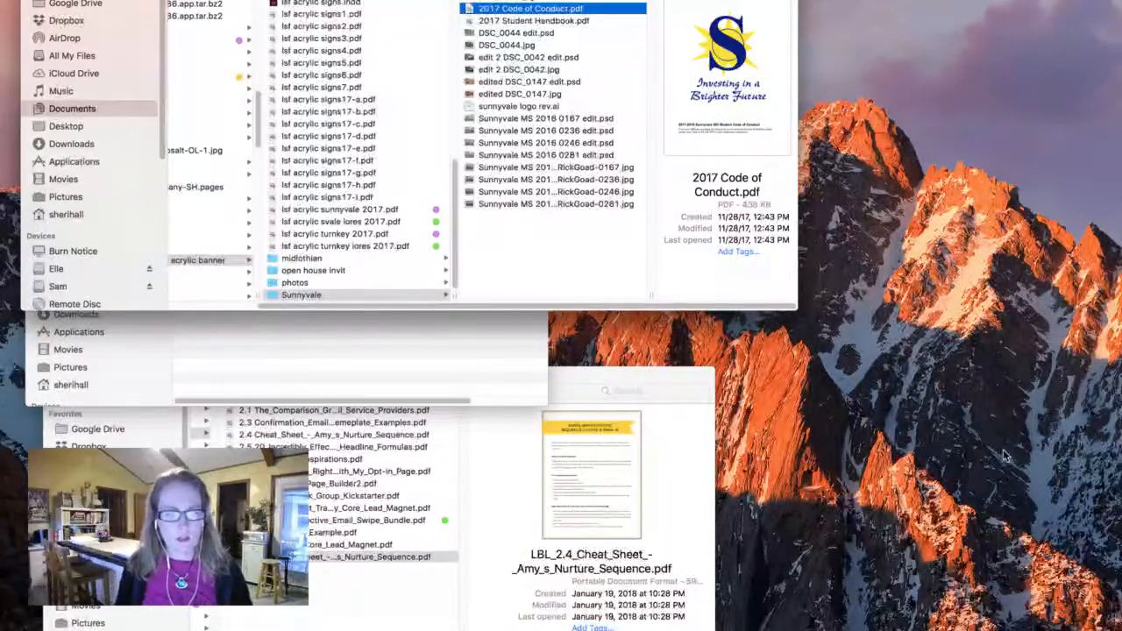
Step: Open page 1 of the Sunnyvale file 2017 Code of Conduct.pdf in Adobe Illustrator
{"action": "left_click", "coordinate": [994, 420]}
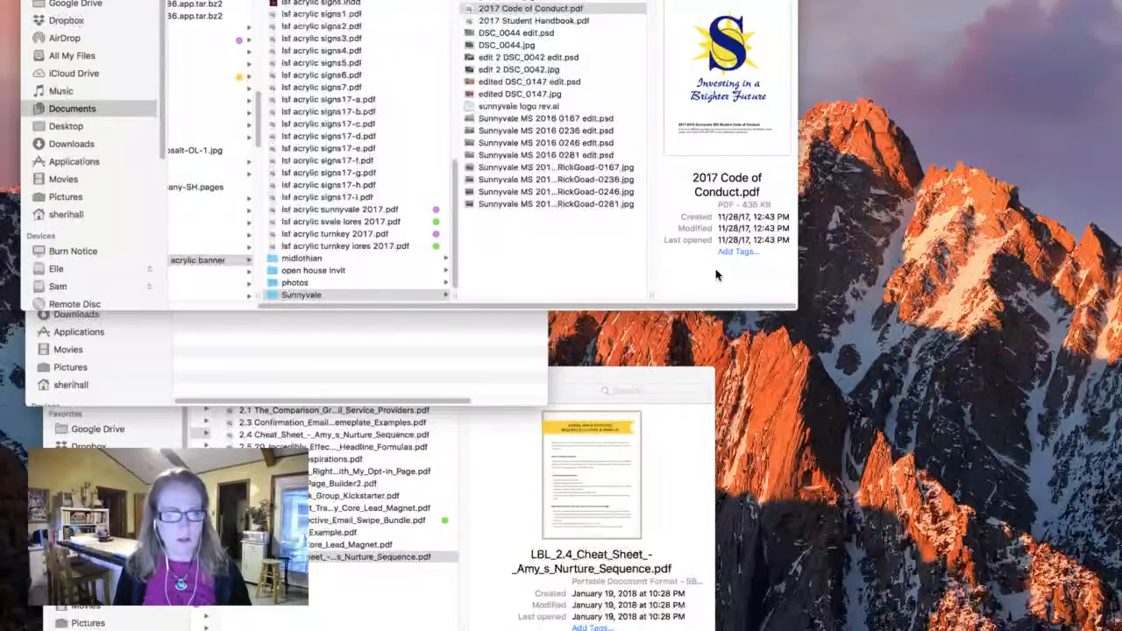
{"action": "left_click", "coordinate": [528, 5]}
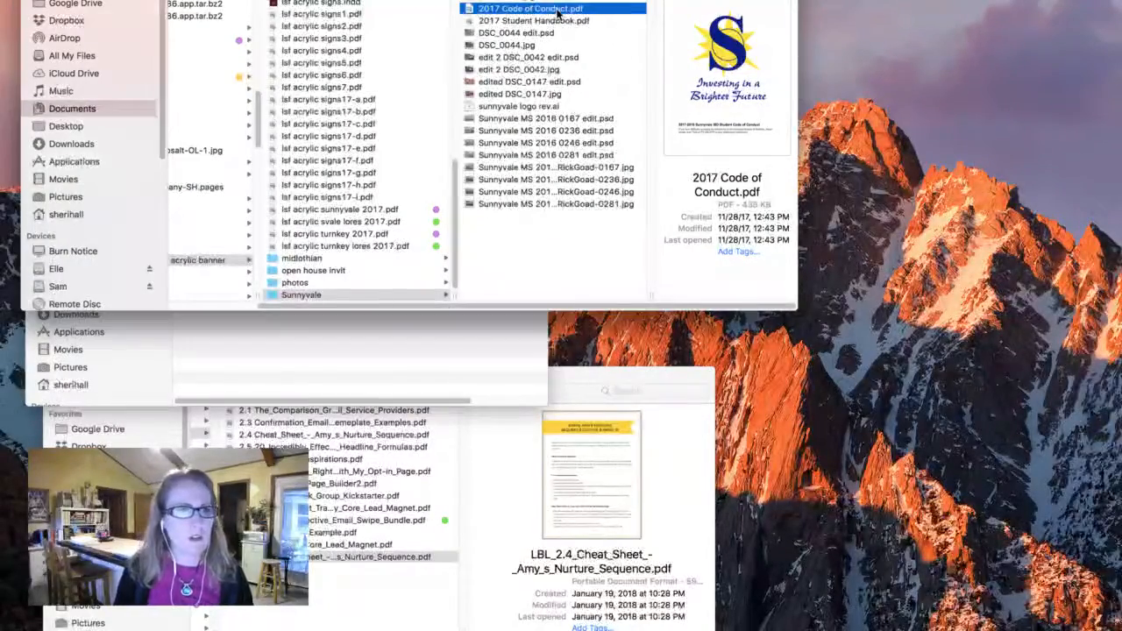
{"action": "left_click", "coordinate": [552, 9]}
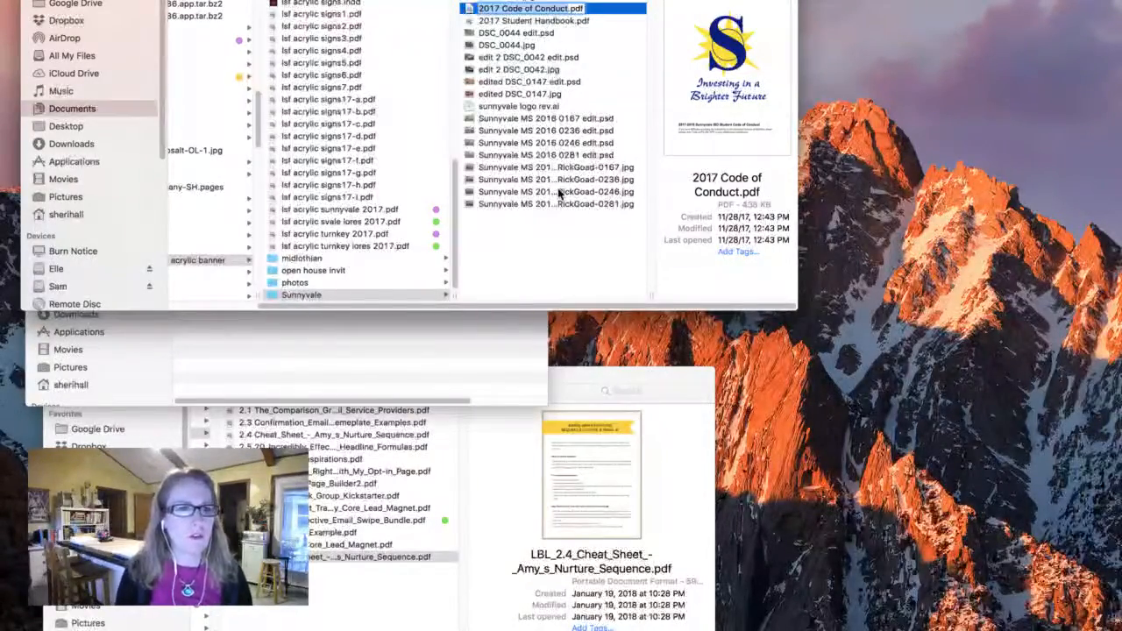
{"action": "left_click", "coordinate": [582, 19]}
{"action": "left_click", "coordinate": [580, 8]}
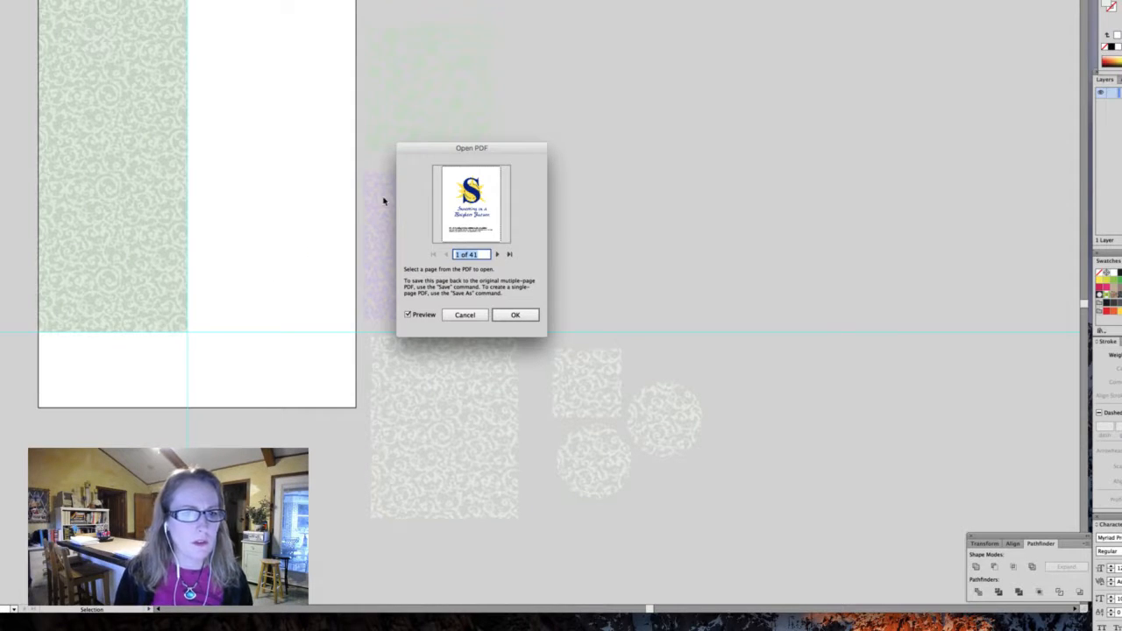
{"action": "left_click", "coordinate": [515, 317]}
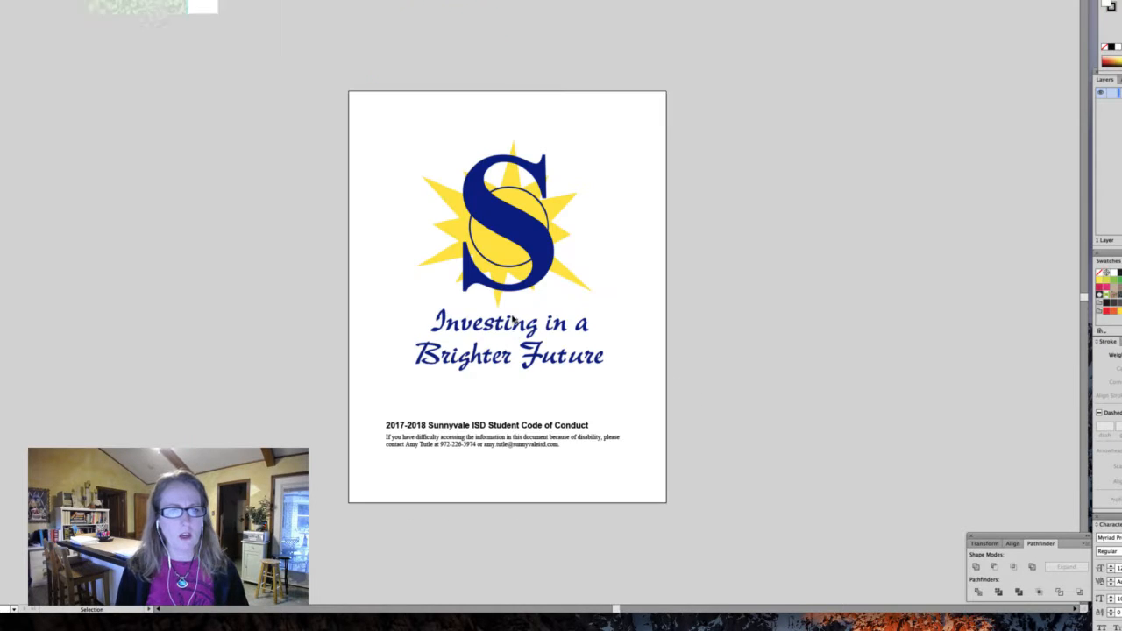
Step: Select the sun logo on the page and check in outline view whether it is vector artwork
{"action": "left_click", "coordinate": [516, 242]}
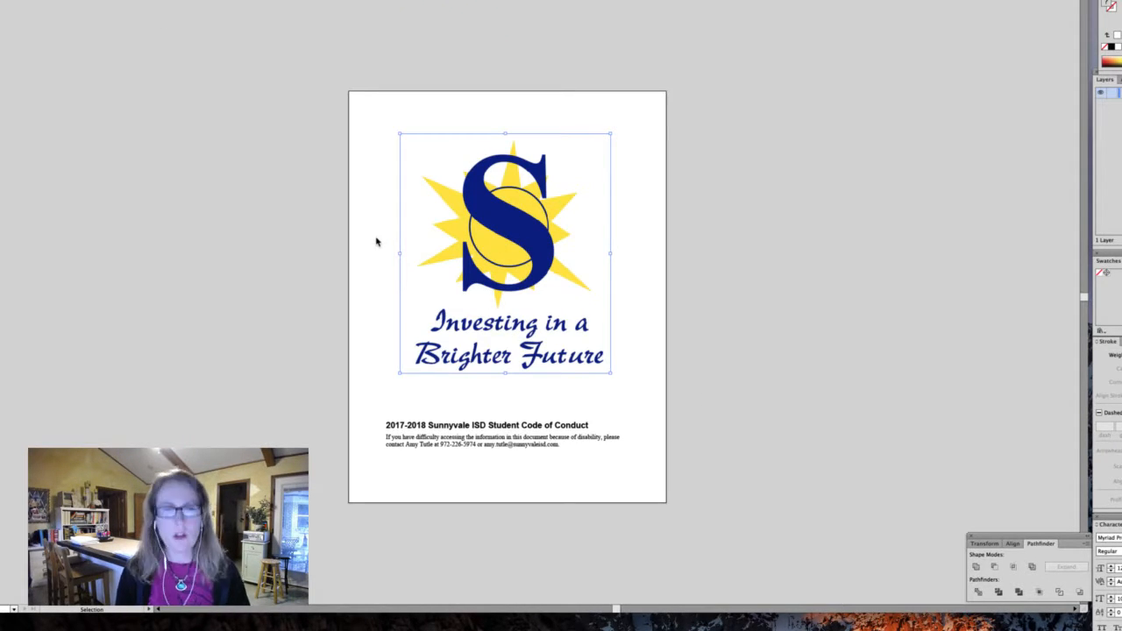
{"action": "key", "text": "super+y"}
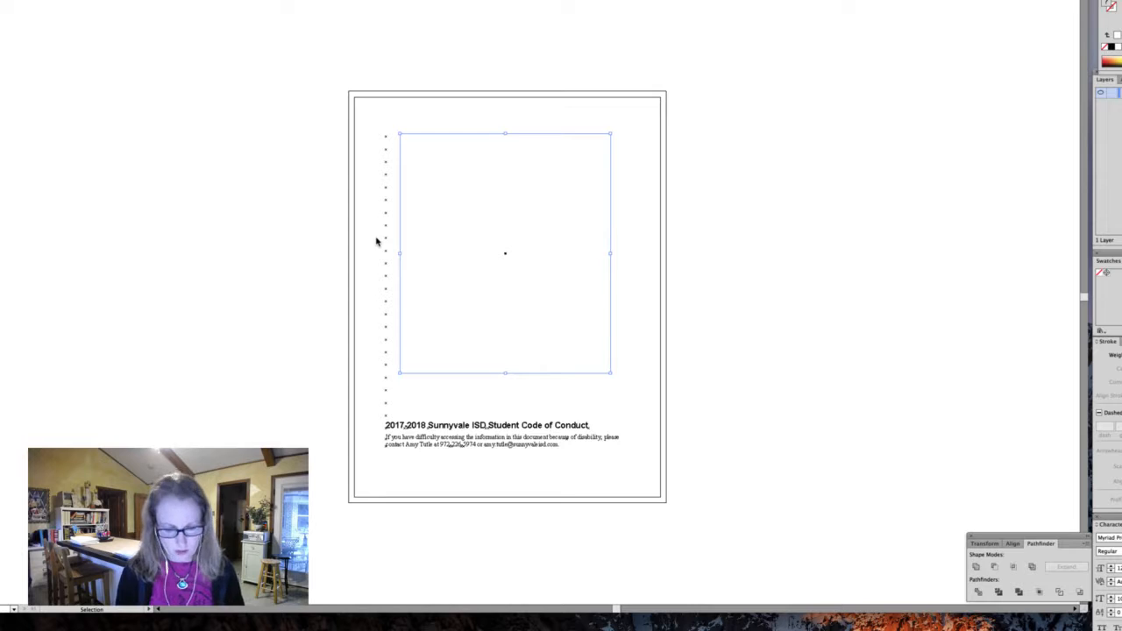
{"action": "key", "text": "super+y"}
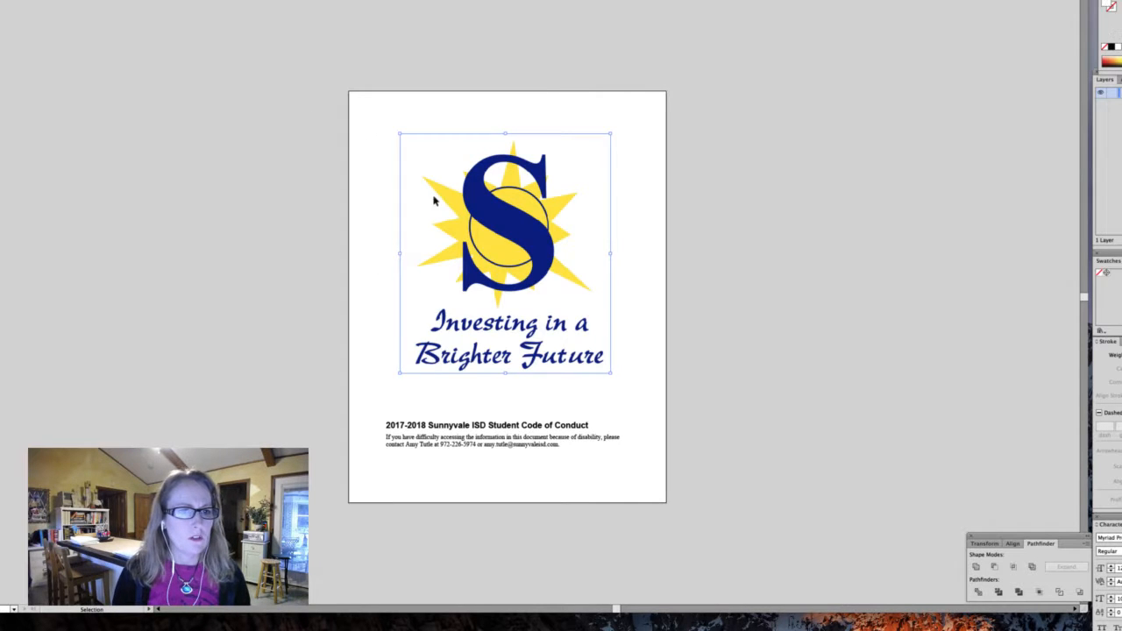
Step: Copy the logo image from the page and close the PDF without saving changes
{"action": "left_click", "coordinate": [434, 200]}
{"action": "left_click", "coordinate": [476, 193]}
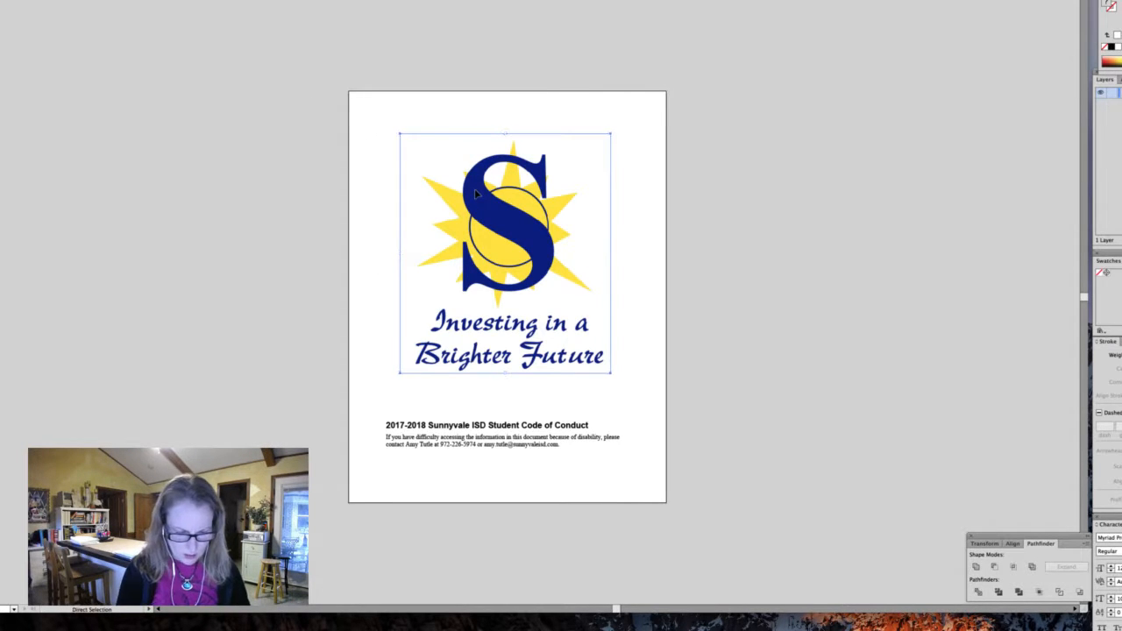
{"action": "key", "text": "super+w"}
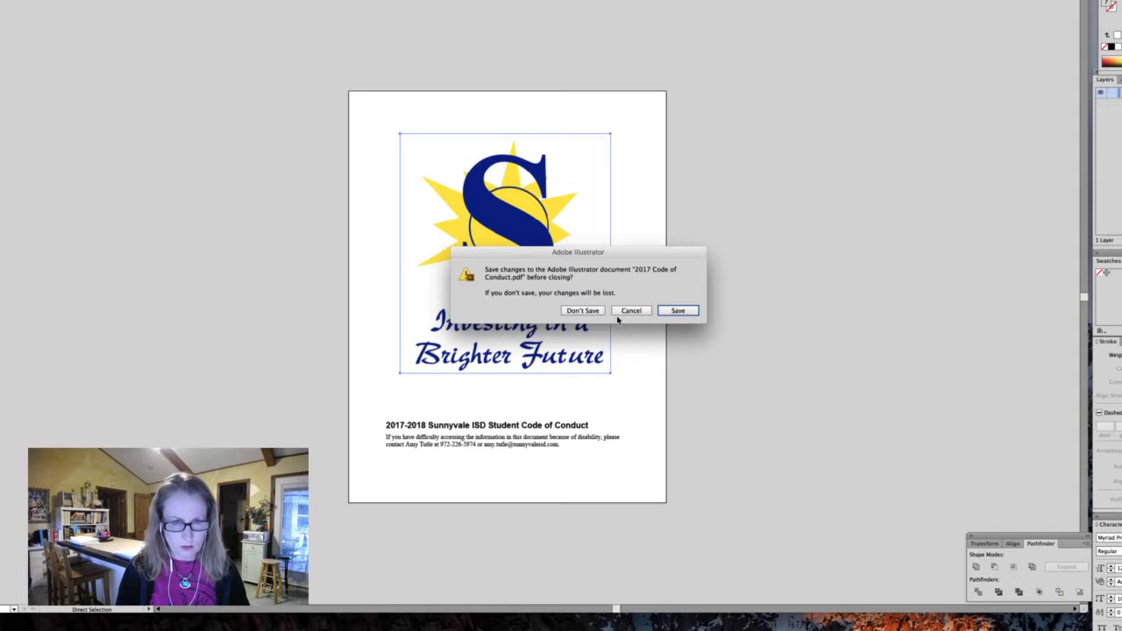
{"action": "left_click", "coordinate": [580, 311]}
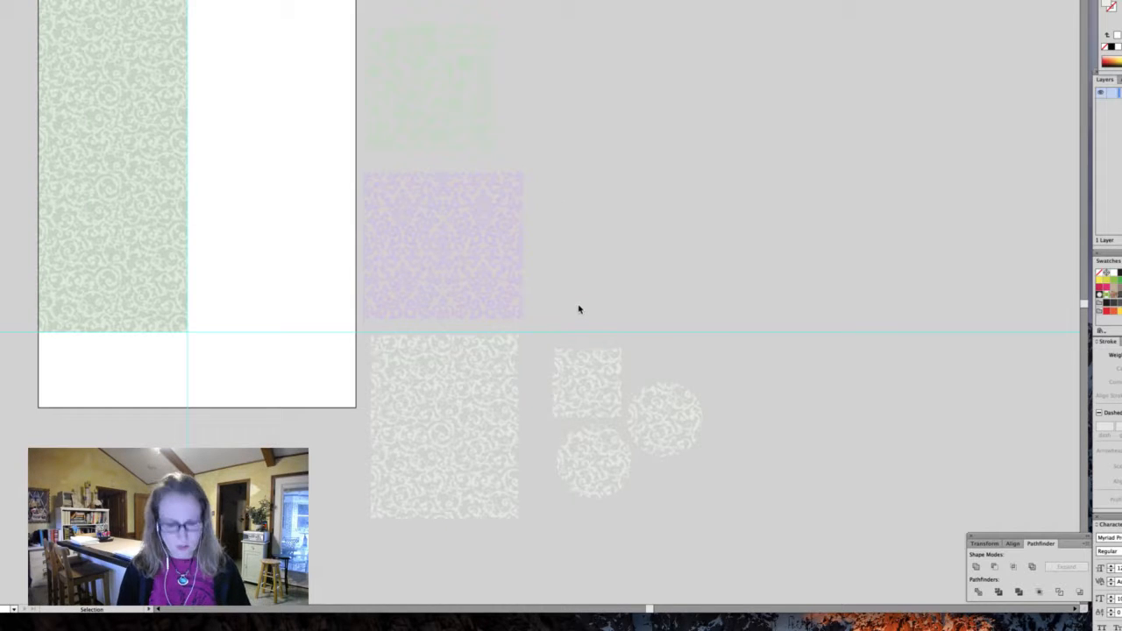
Step: Create a new portrait Letter document, 8.5 by 11 in, and paste the copied logo into it
{"action": "key", "text": "super+n"}
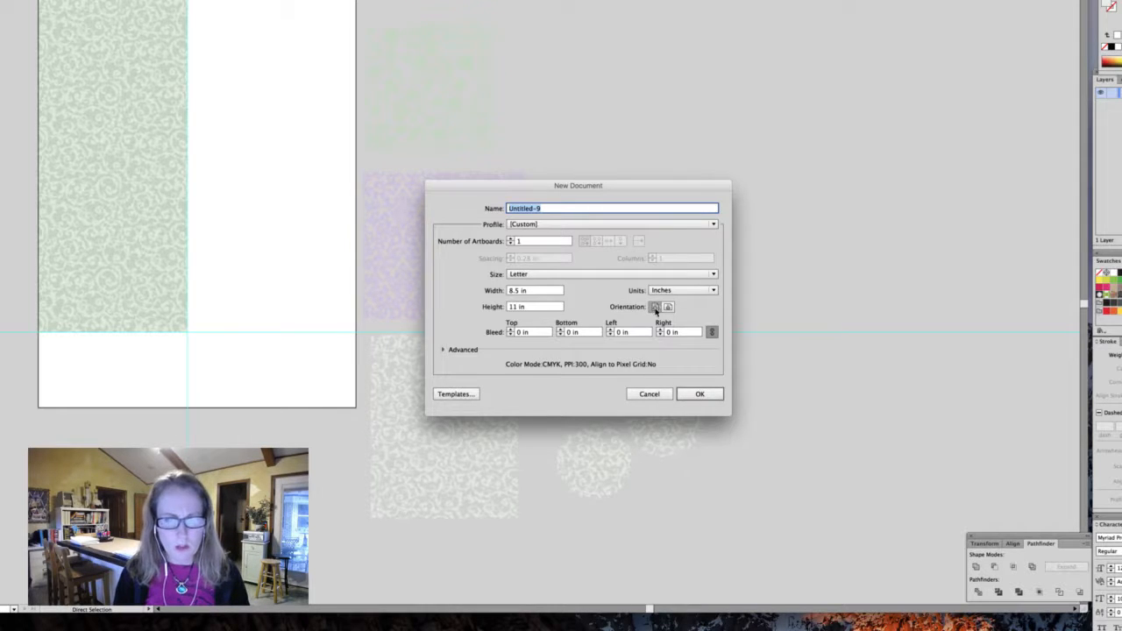
{"action": "left_click", "coordinate": [695, 395]}
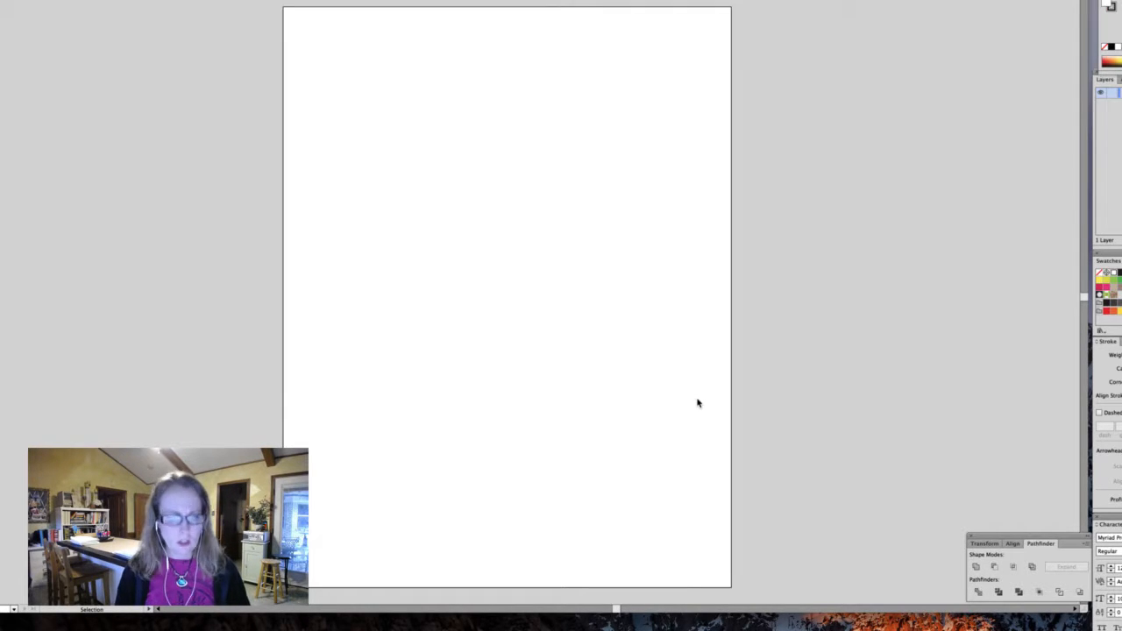
{"action": "key", "text": "super+v"}
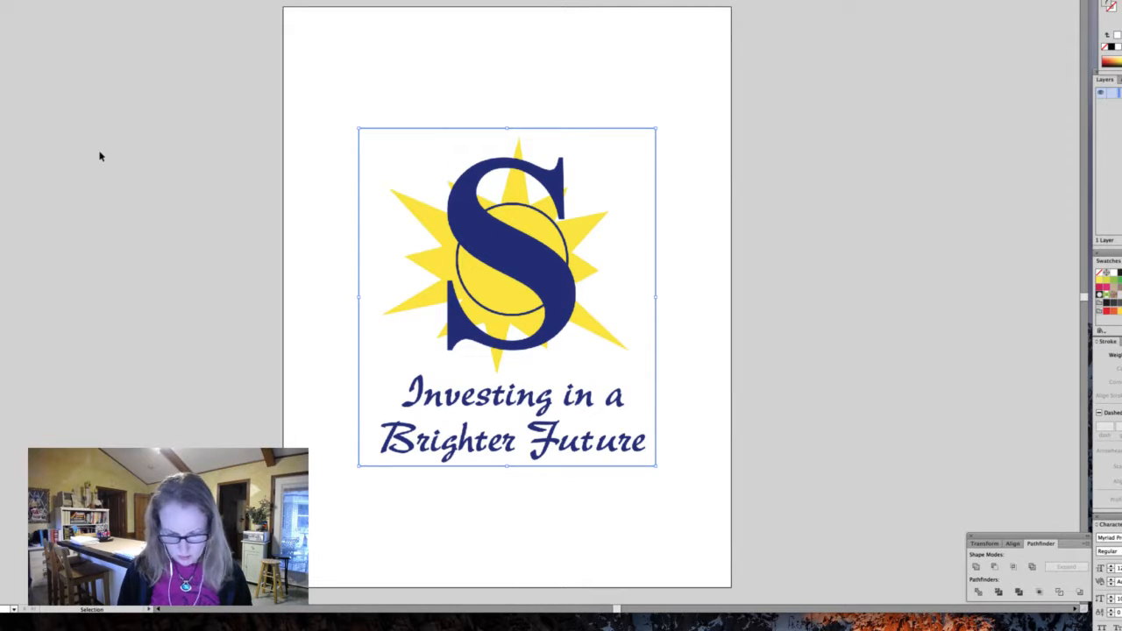
Step: Add a text object with the capital letter S just below the logo's large blue S
{"action": "key", "text": "z"}
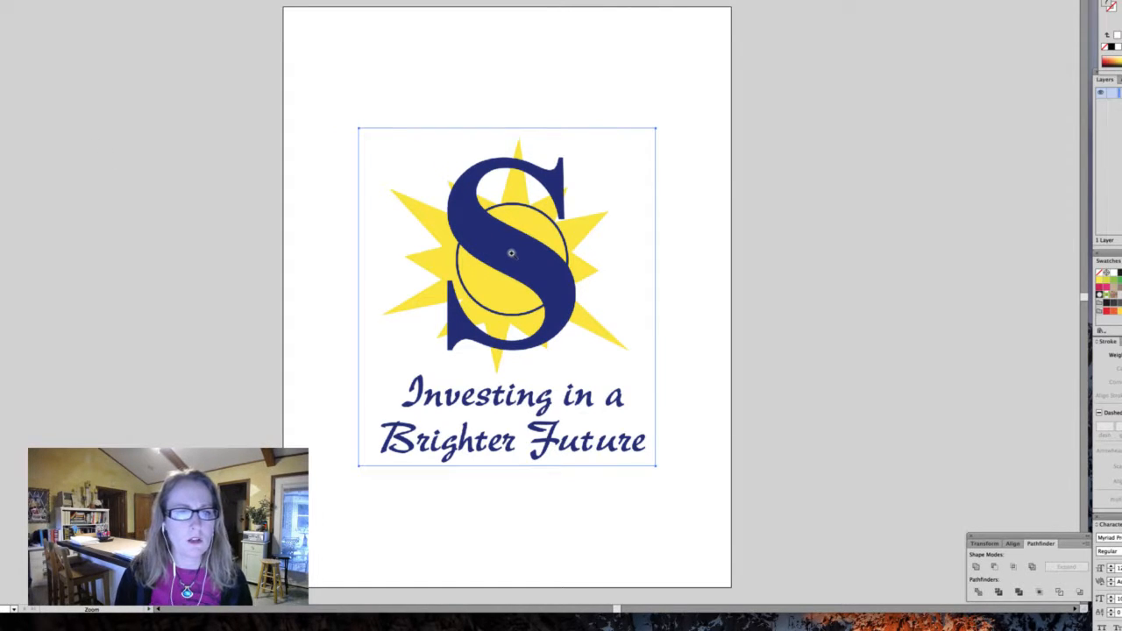
{"action": "left_click", "coordinate": [511, 253]}
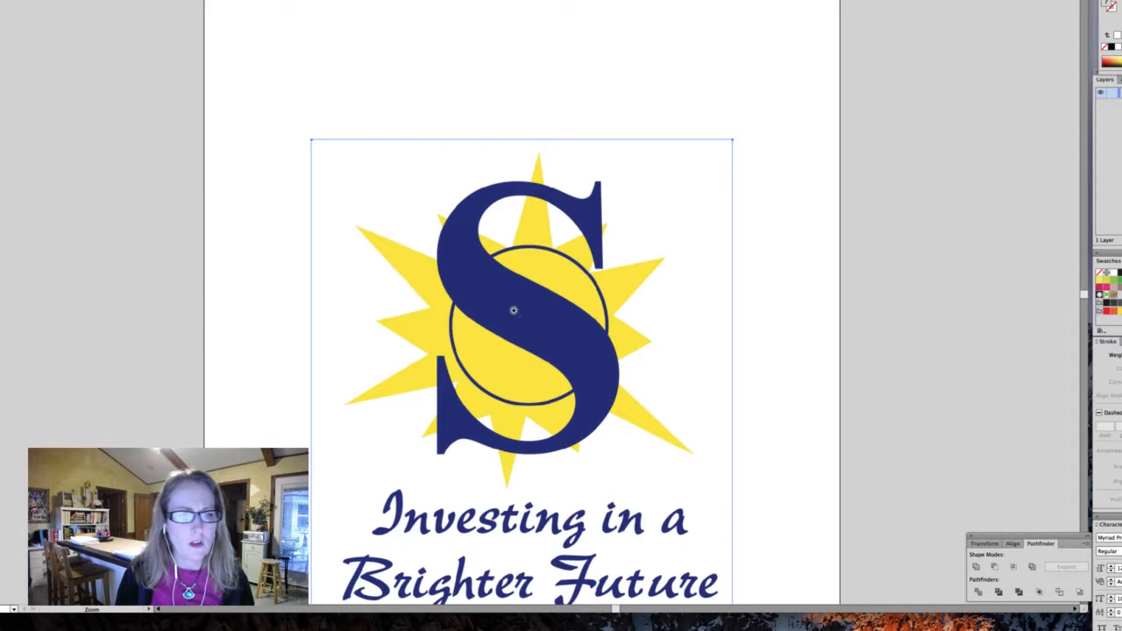
{"action": "left_click", "coordinate": [512, 311]}
{"action": "left_click", "coordinate": [538, 304]}
{"action": "left_click_drag", "start_coordinate": [483, 338], "coordinate": [475, 288]}
{"action": "key", "text": "v"}
{"action": "left_click", "coordinate": [828, 285]}
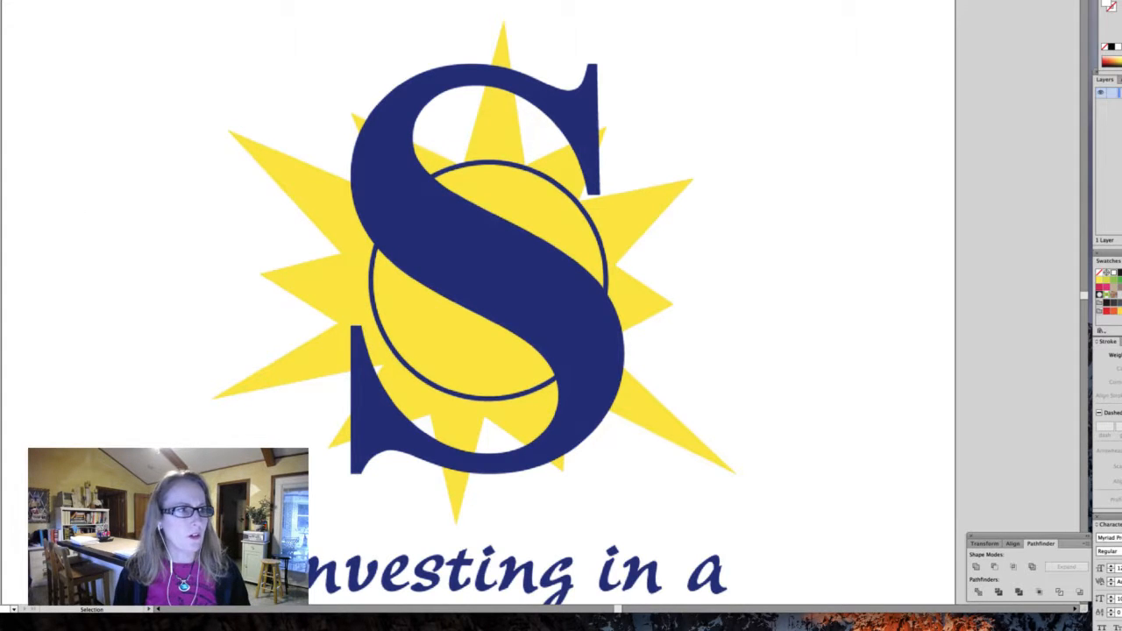
{"action": "key", "text": "t"}
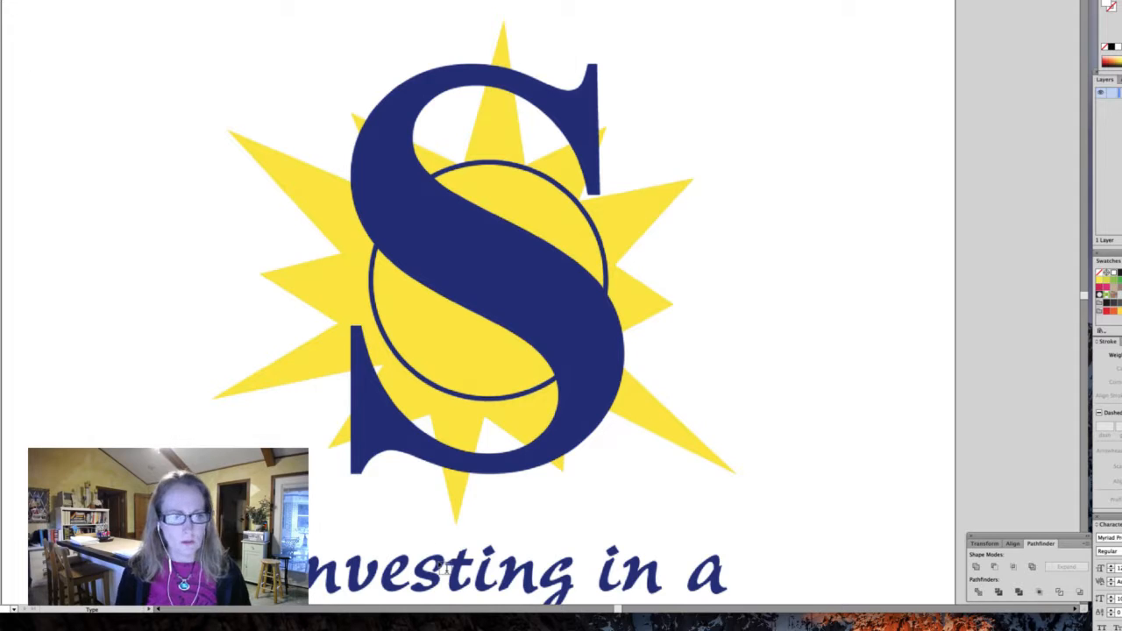
{"action": "left_click", "coordinate": [441, 500]}
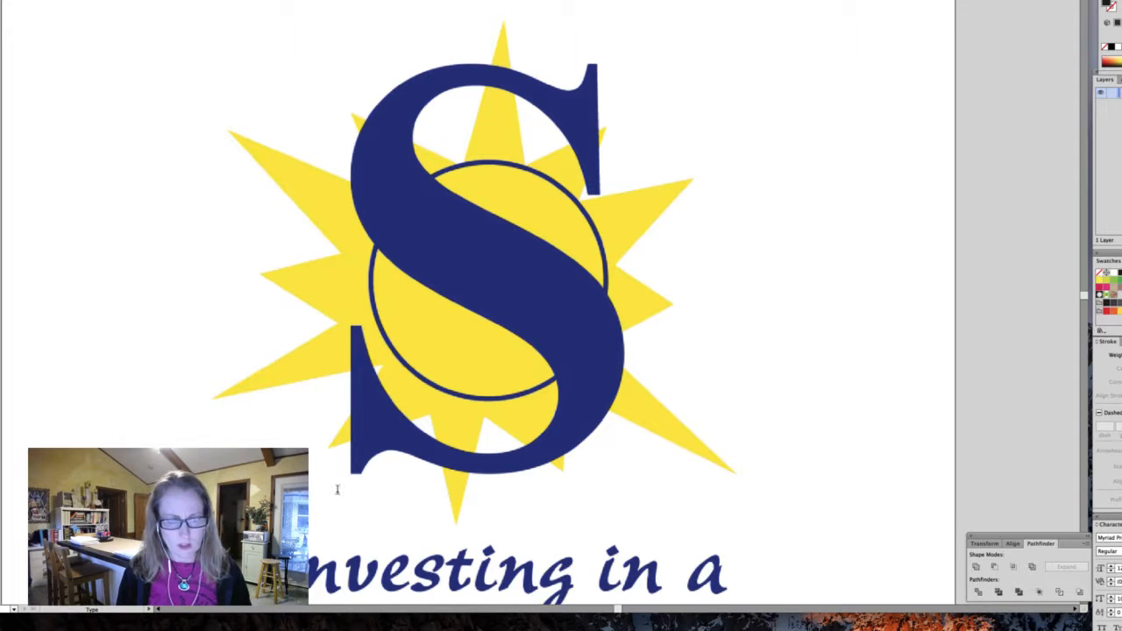
{"action": "type", "text": "S"}
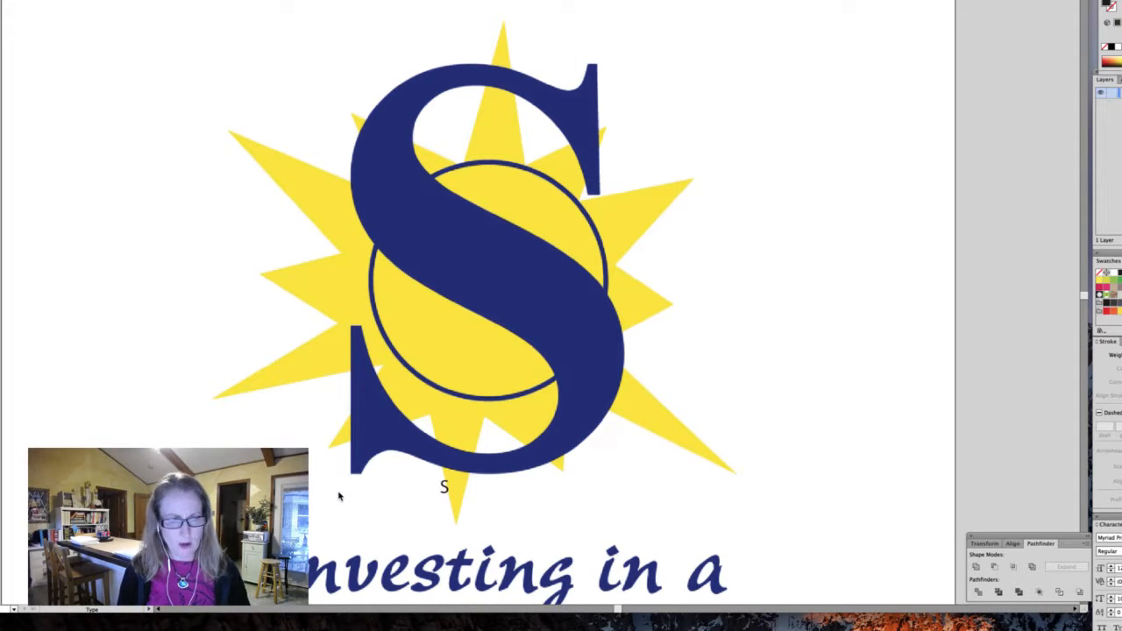
Step: Enlarge the text letter S until it overlaps the logo's blue S, and set its font to Times
{"action": "left_click", "coordinate": [1, 98]}
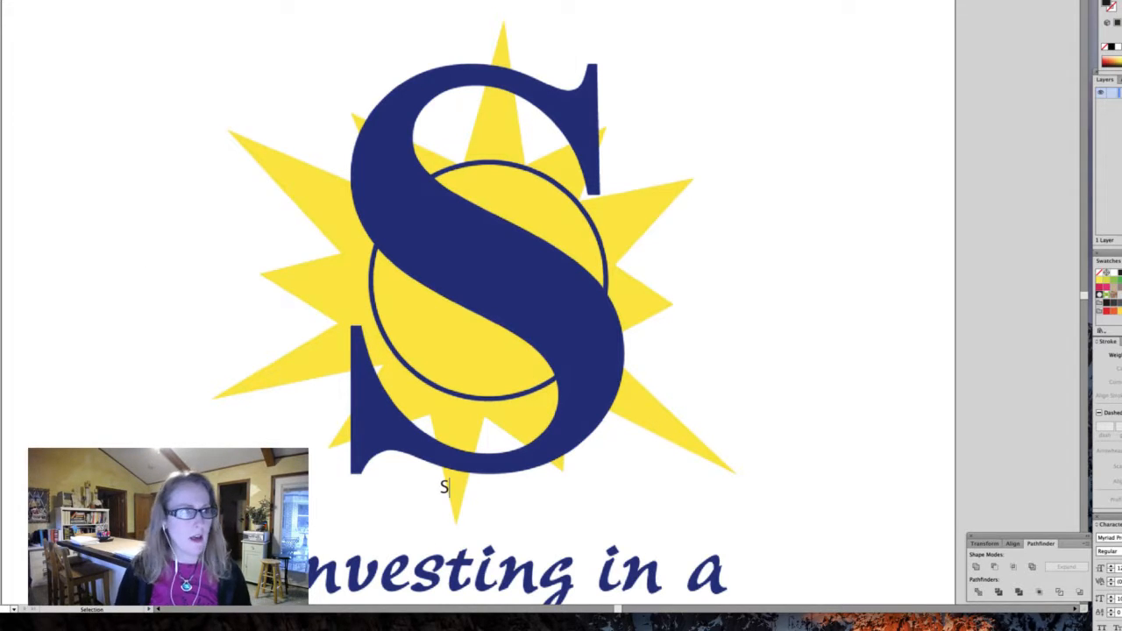
{"action": "left_click", "coordinate": [445, 483]}
{"action": "left_click_drag", "start_coordinate": [476, 425], "coordinate": [746, 107]}
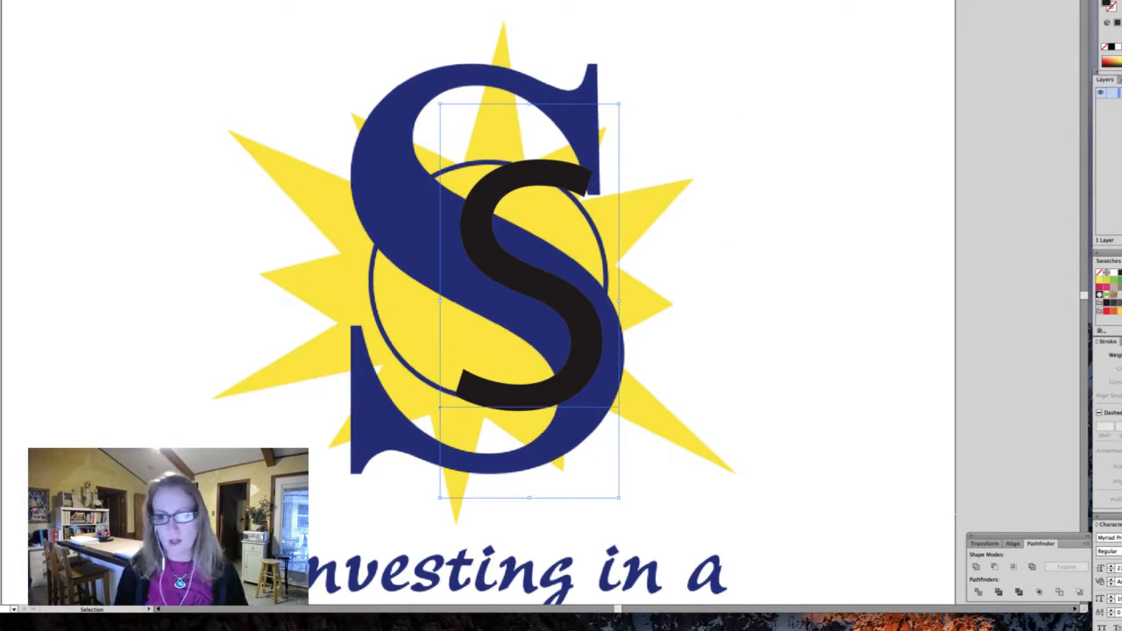
{"action": "left_click_drag", "start_coordinate": [1121, 539], "coordinate": [1096, 522]}
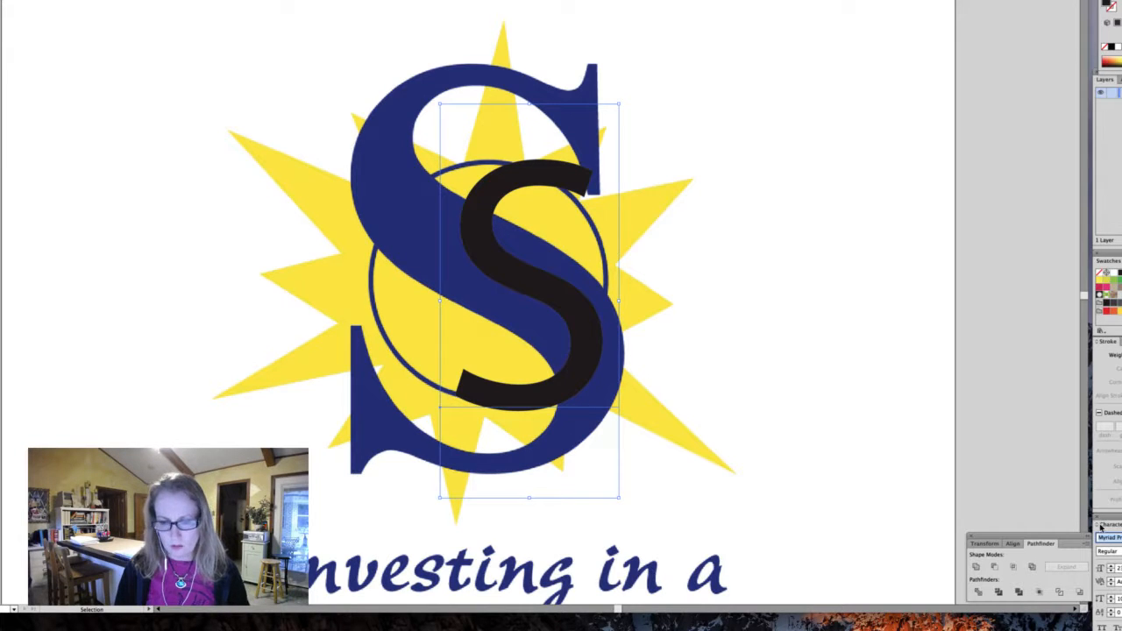
{"action": "type", "text": "Times"}
{"action": "key", "text": "Return"}
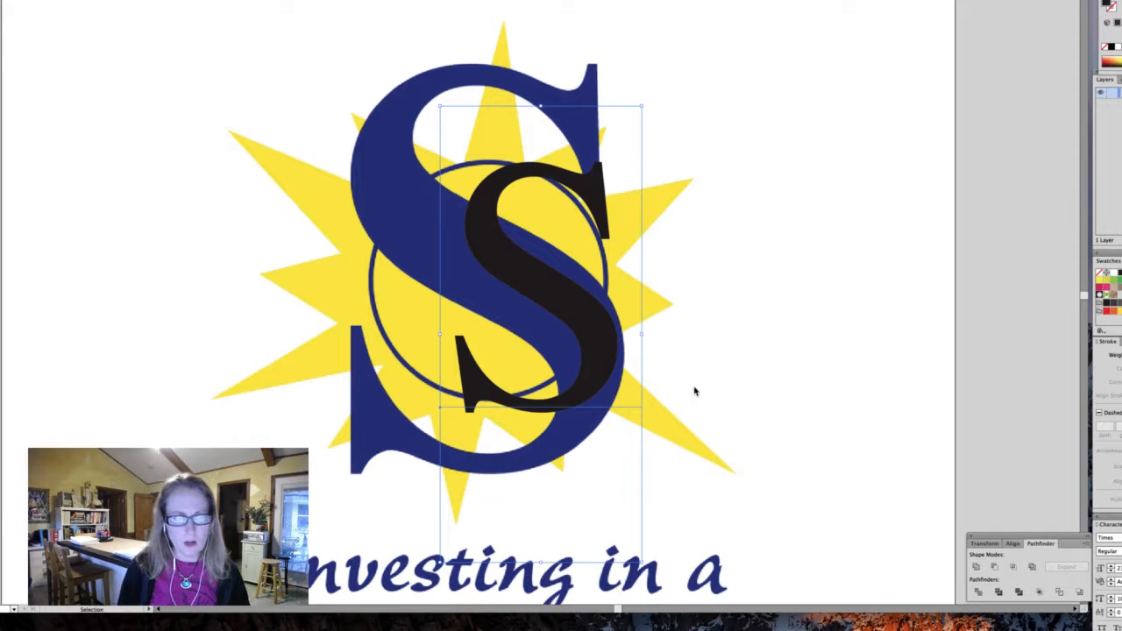
Step: Move the black S onto the blue S and scale it up to nearly the same height for comparison
{"action": "left_click_drag", "start_coordinate": [470, 410], "coordinate": [353, 457]}
{"action": "scroll", "coordinate": [448, 438], "scroll_direction": "up", "scroll_amount": 3}
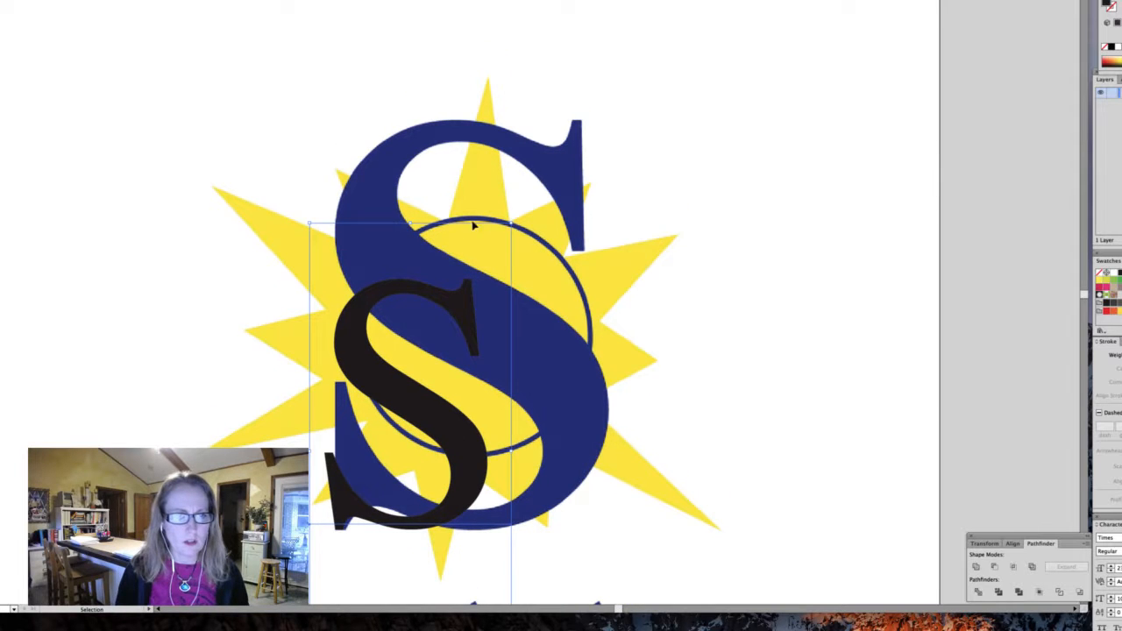
{"action": "left_click_drag", "start_coordinate": [514, 226], "coordinate": [516, 217]}
{"action": "left_click_drag", "start_coordinate": [556, 179], "coordinate": [671, 87]}
{"action": "left_click_drag", "start_coordinate": [397, 307], "coordinate": [441, 306]}
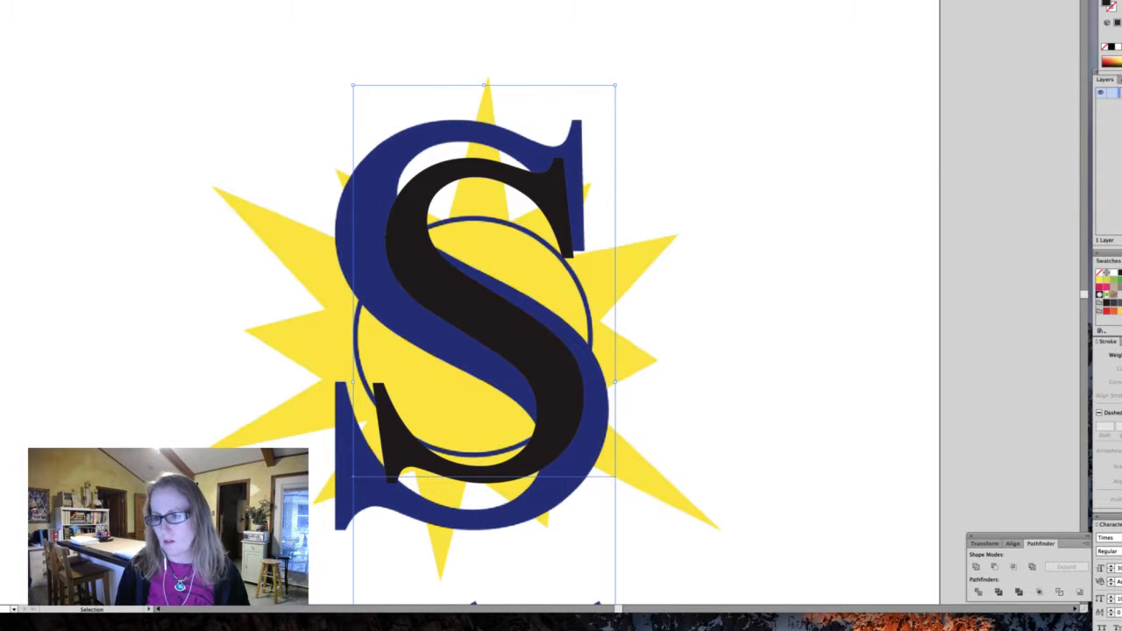
Step: Change the font of the black S to Times New Roman Regular
{"action": "left_click", "coordinate": [1119, 538]}
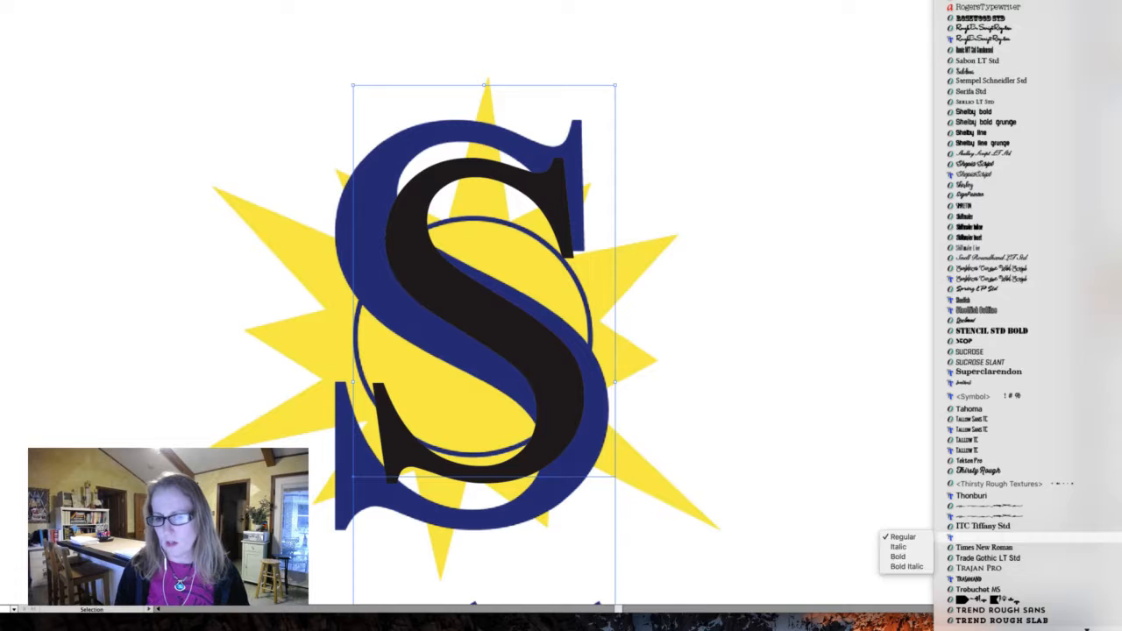
{"action": "mouse_move", "coordinate": [1017, 549]}
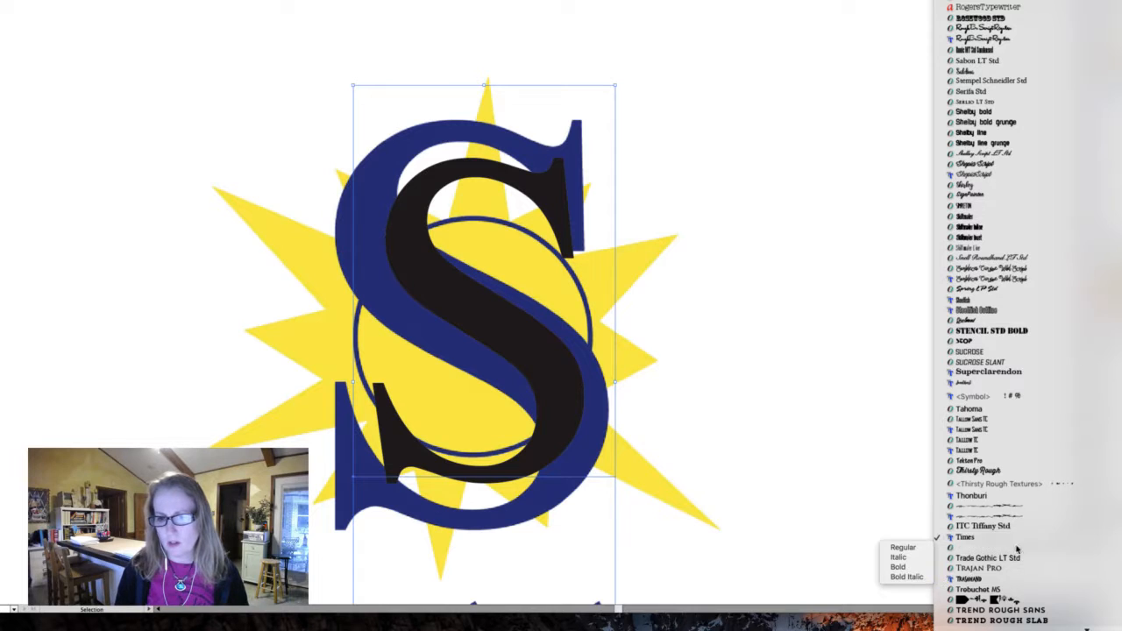
{"action": "left_click", "coordinate": [901, 547]}
Step: Reposition and scale the black S so its height and serifs match the logo's blue S
{"action": "left_click_drag", "start_coordinate": [508, 347], "coordinate": [461, 388]}
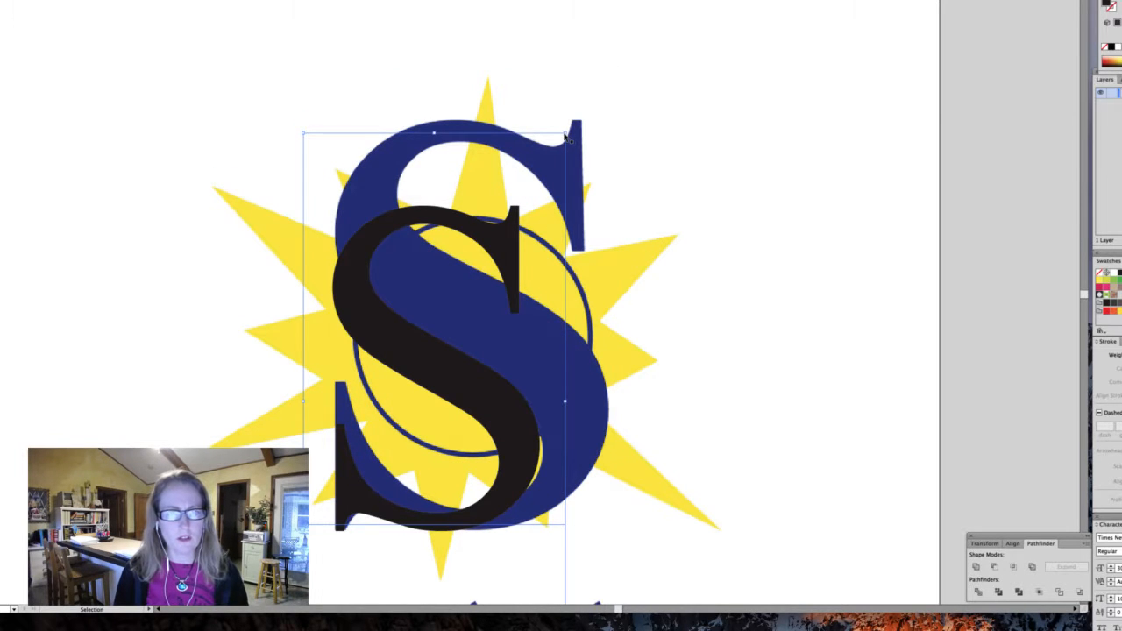
{"action": "left_click_drag", "start_coordinate": [566, 134], "coordinate": [755, 19]}
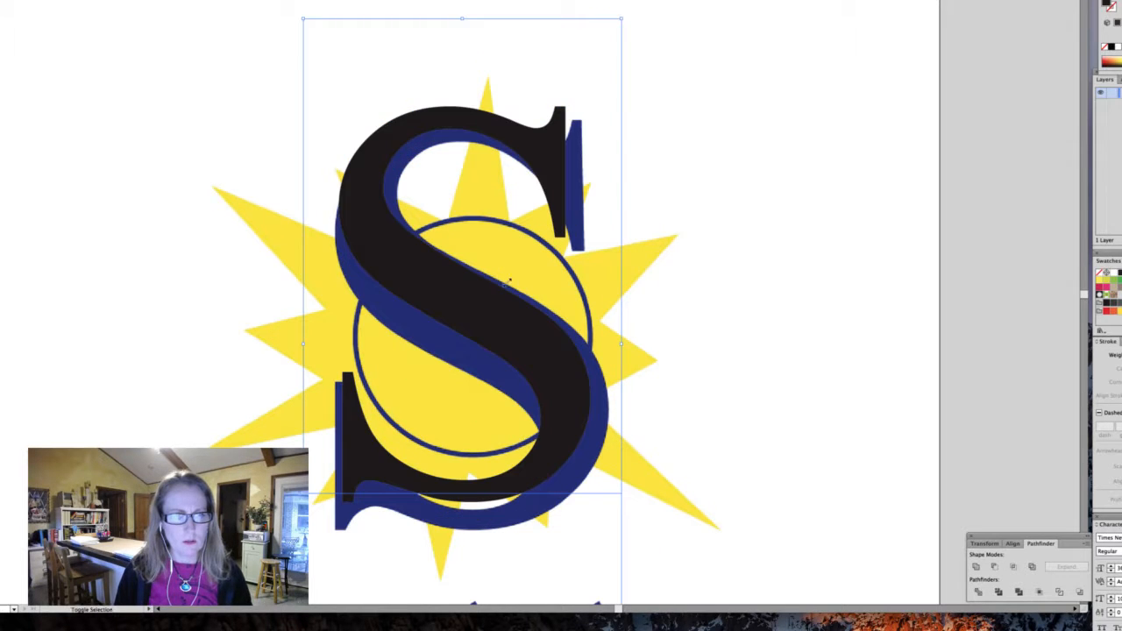
{"action": "left_click_drag", "start_coordinate": [469, 300], "coordinate": [458, 328]}
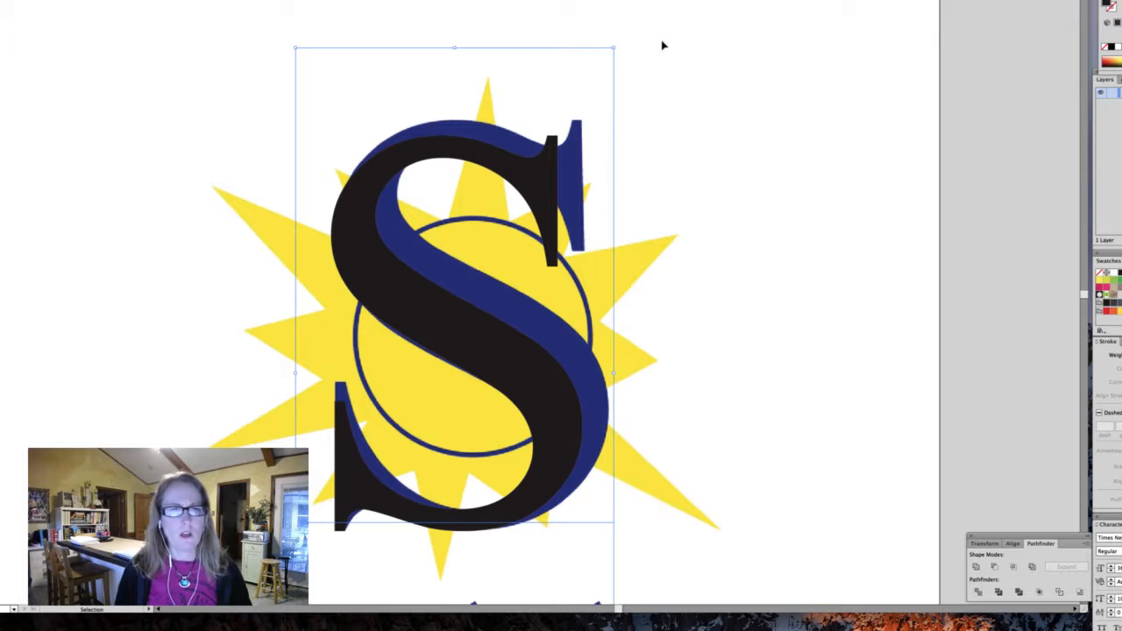
{"action": "left_click_drag", "start_coordinate": [614, 50], "coordinate": [638, 29]}
{"action": "key", "text": "Right"}
{"action": "key", "text": "Right"}
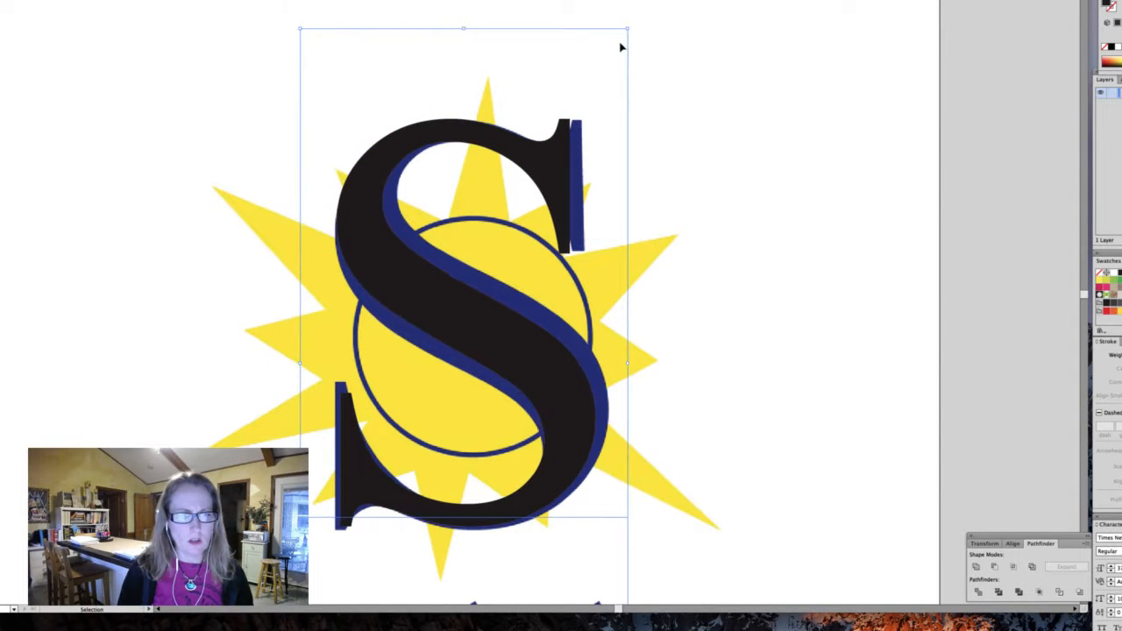
Step: Set the black S to Bold and nudge it right until it covers the blue S
{"action": "left_click", "coordinate": [1120, 551]}
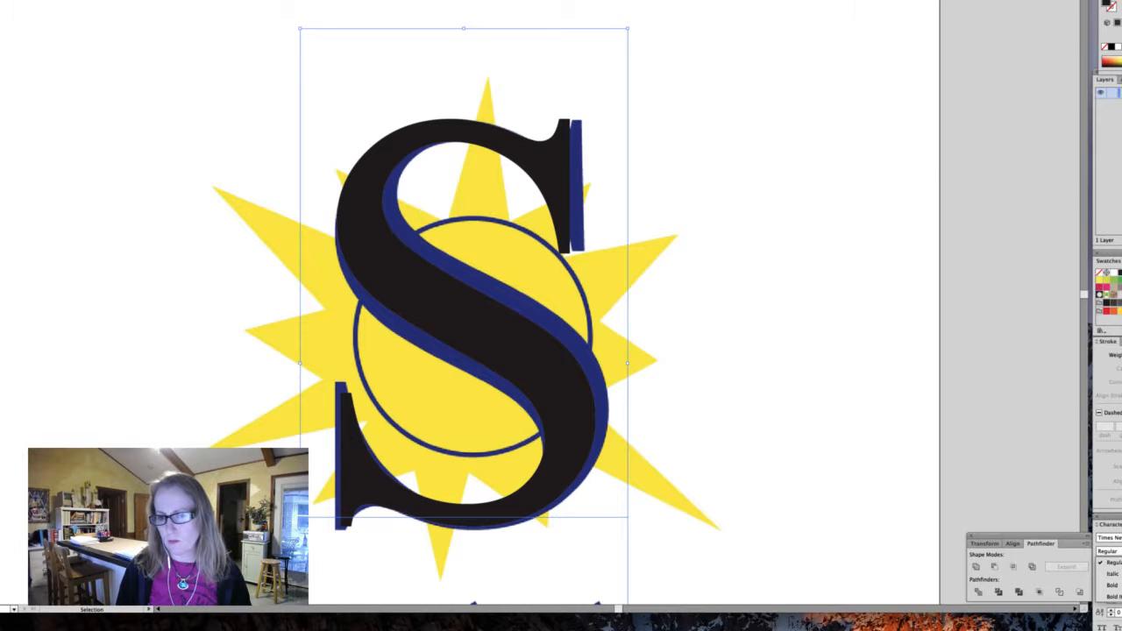
{"action": "left_click", "coordinate": [1115, 585]}
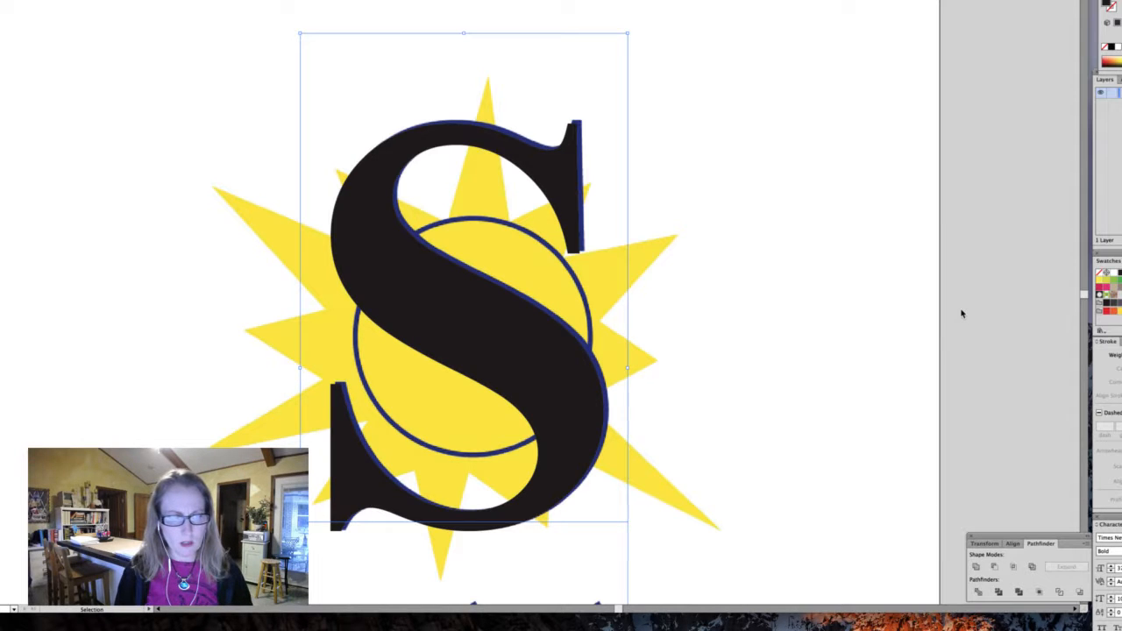
{"action": "key", "text": "Right"}
{"action": "key", "text": "Right"}
{"action": "key", "text": "Right"}
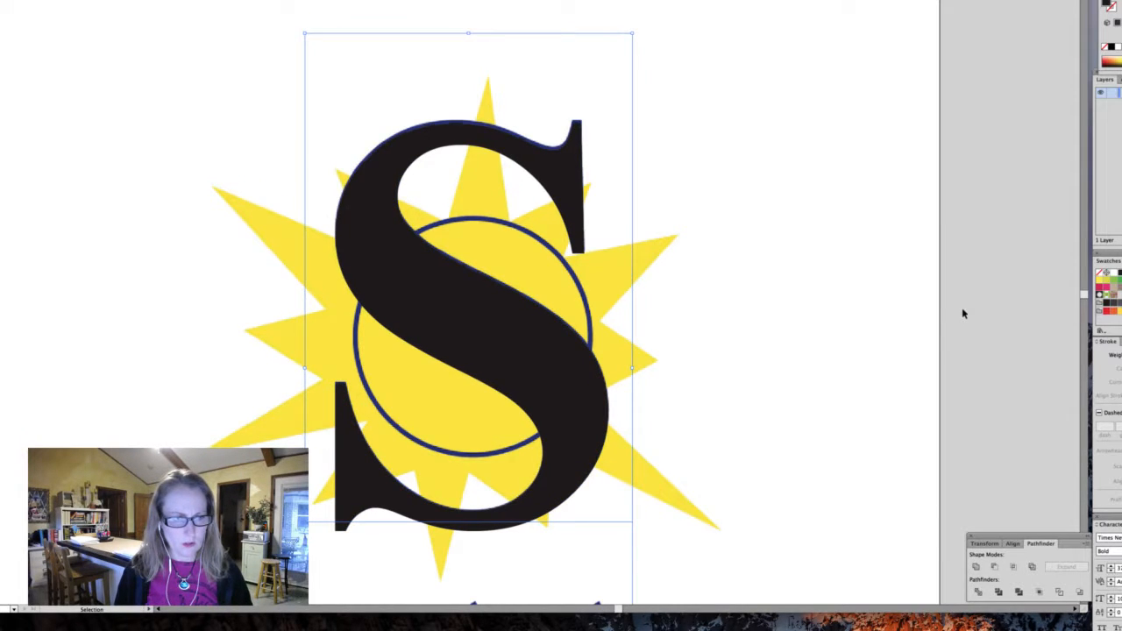
Step: Nudge the black S up and fine-tune its font size until it matches the logo's blue S
{"action": "key", "text": "Up"}
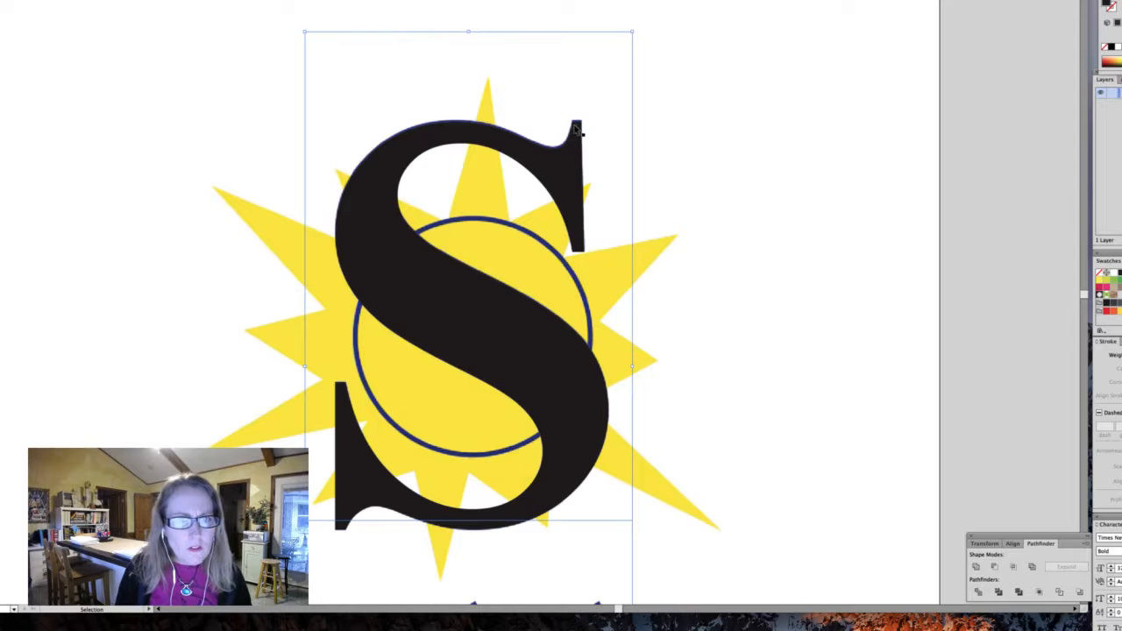
{"action": "left_click", "coordinate": [1112, 567]}
{"action": "left_click", "coordinate": [1112, 567]}
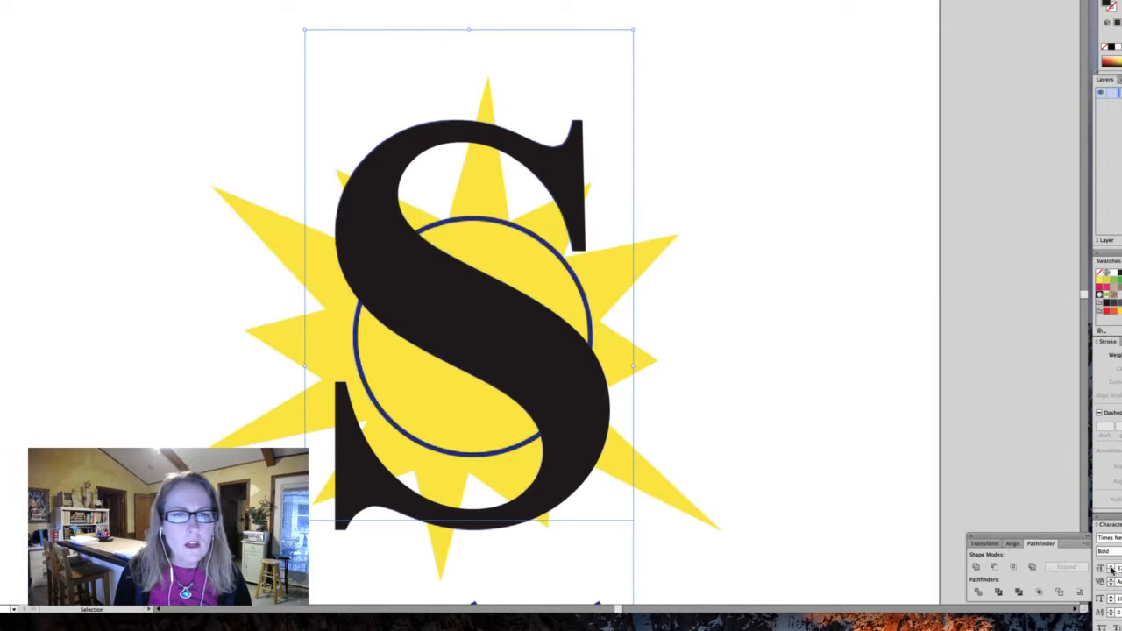
{"action": "left_click", "coordinate": [1111, 568]}
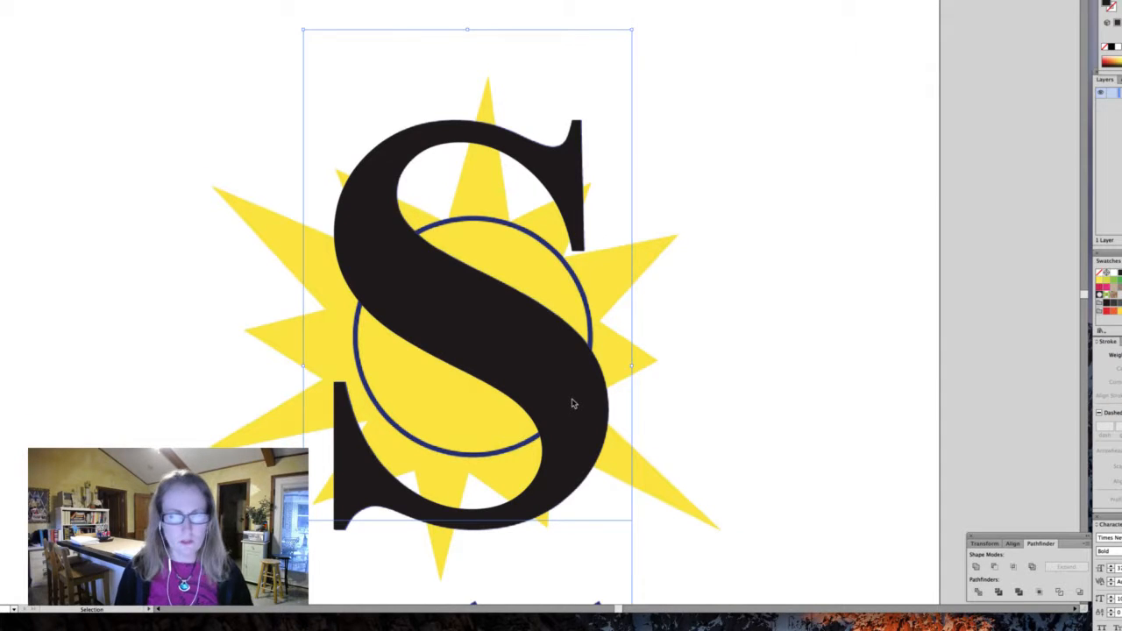
Step: Recolor the black S with the blue sampled from the logo, and convert the realigned letter to outlines
{"action": "left_click_drag", "start_coordinate": [566, 396], "coordinate": [539, 403]}
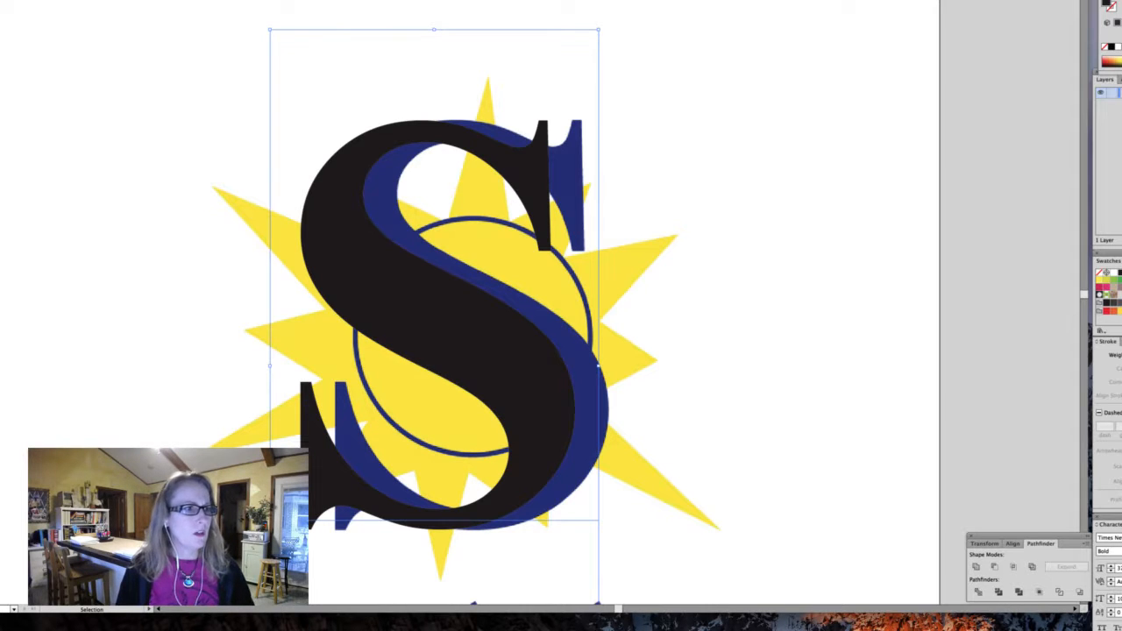
{"action": "key", "text": "i"}
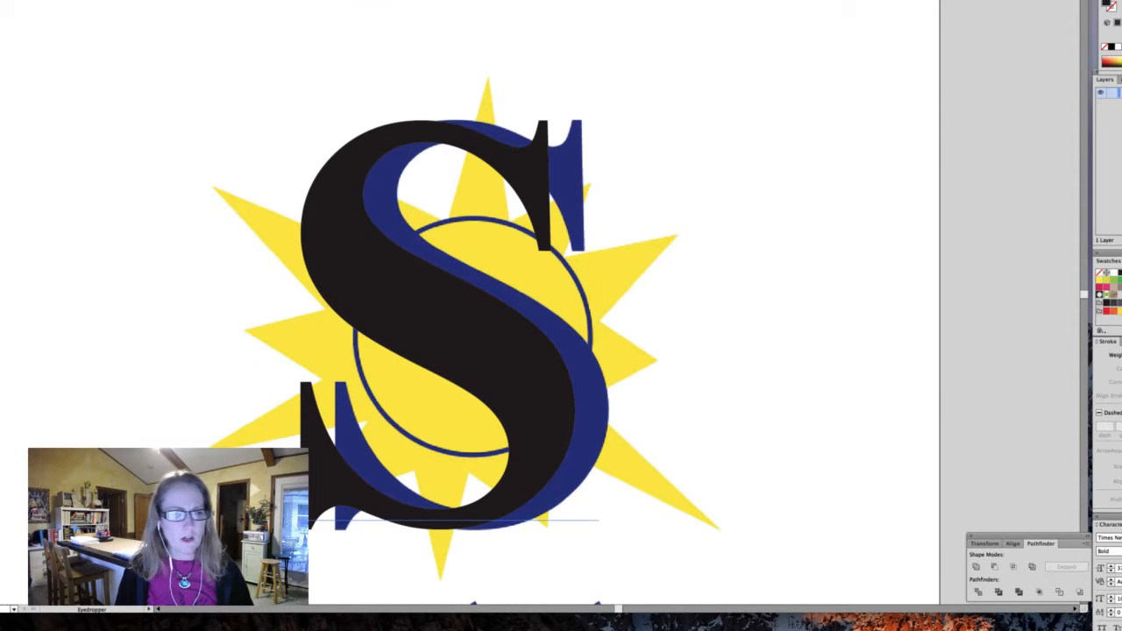
{"action": "left_click", "coordinate": [604, 380]}
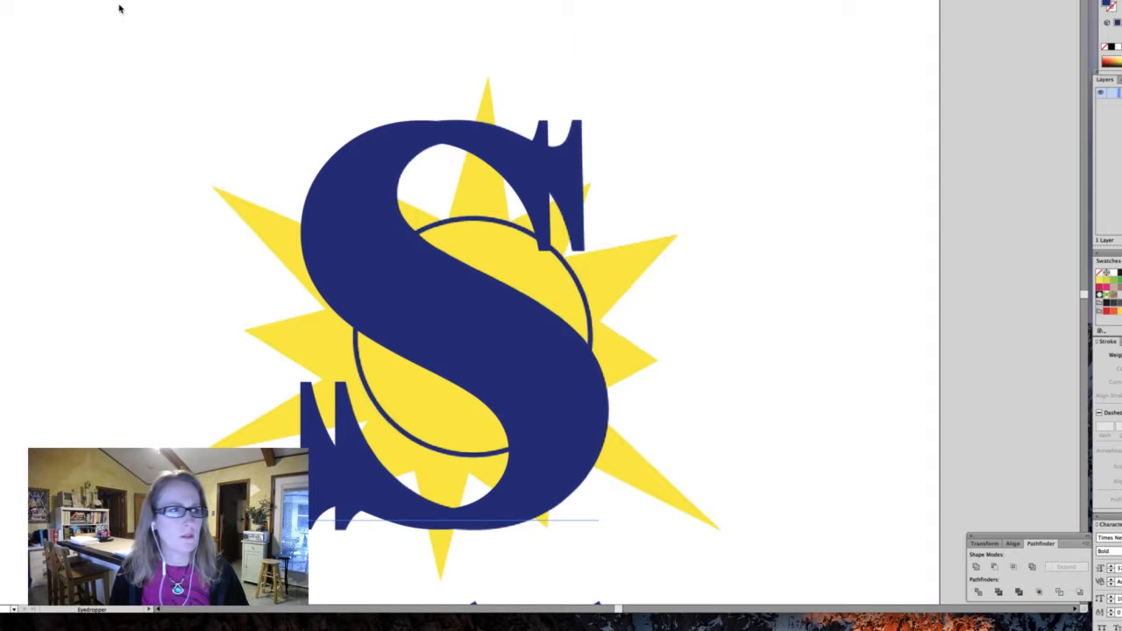
{"action": "key", "text": "v"}
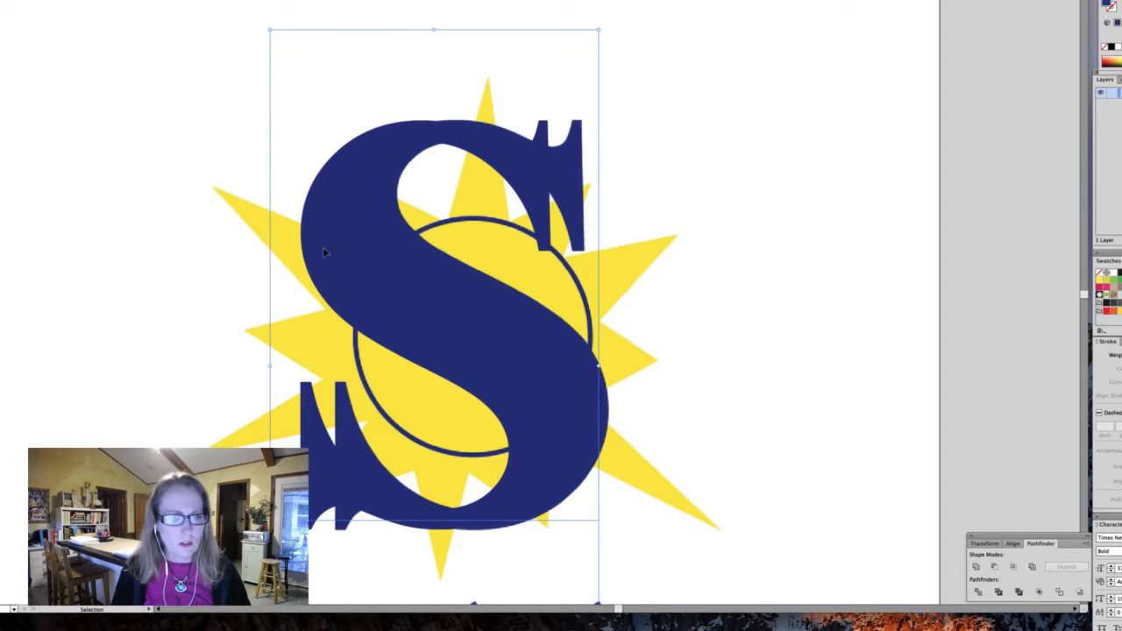
{"action": "left_click_drag", "start_coordinate": [319, 248], "coordinate": [360, 256]}
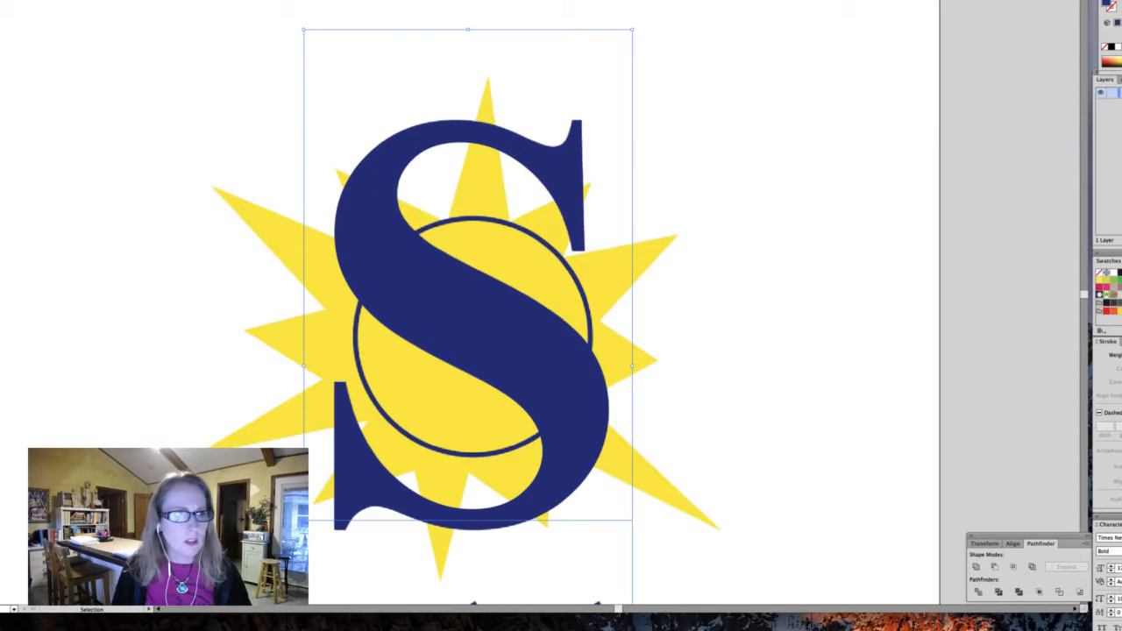
{"action": "left_click", "coordinate": [69, 0]}
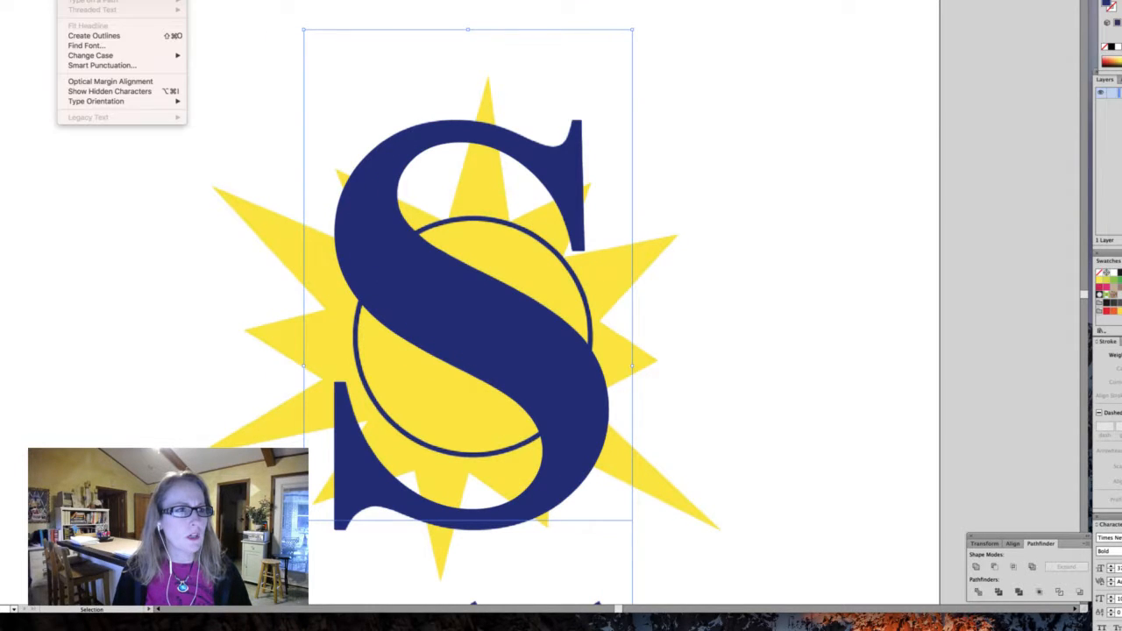
{"action": "left_click", "coordinate": [92, 36]}
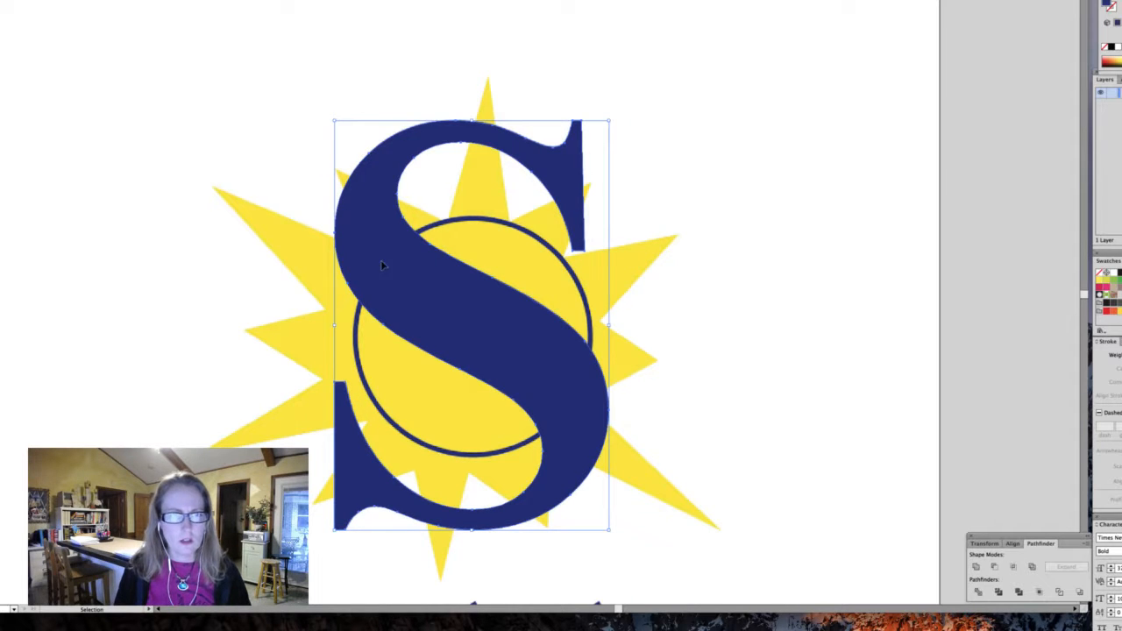
Step: Move the outlined S aside to compare it with the logo's S, undo the move and deselect everything
{"action": "left_click_drag", "start_coordinate": [375, 249], "coordinate": [583, 262]}
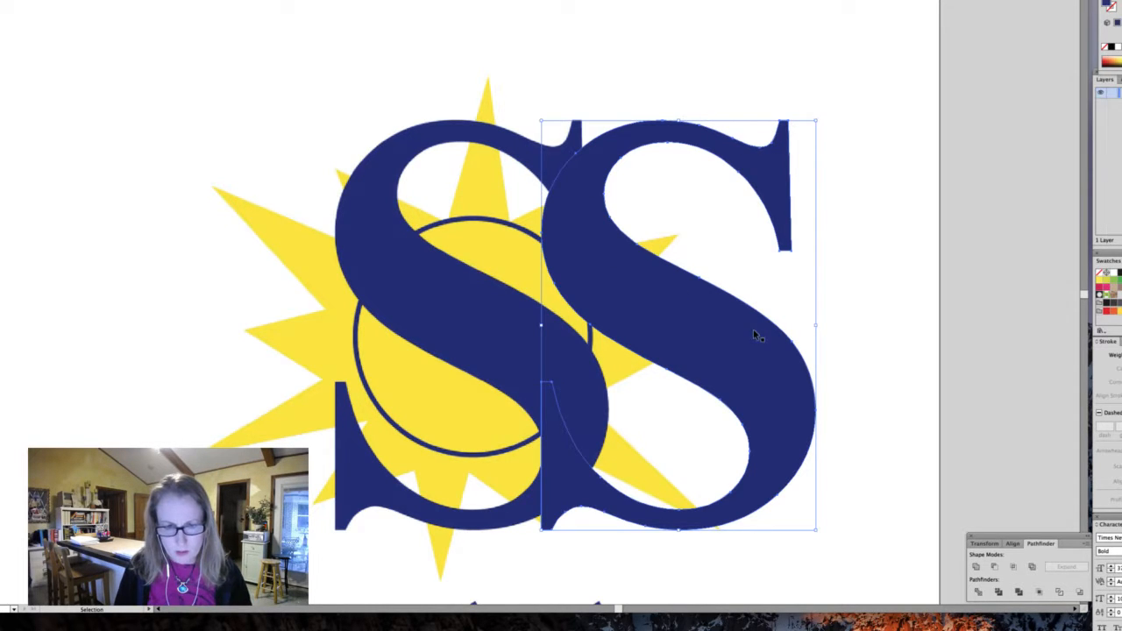
{"action": "key", "text": "Delete"}
{"action": "left_click", "coordinate": [426, 443]}
{"action": "left_click", "coordinate": [718, 287]}
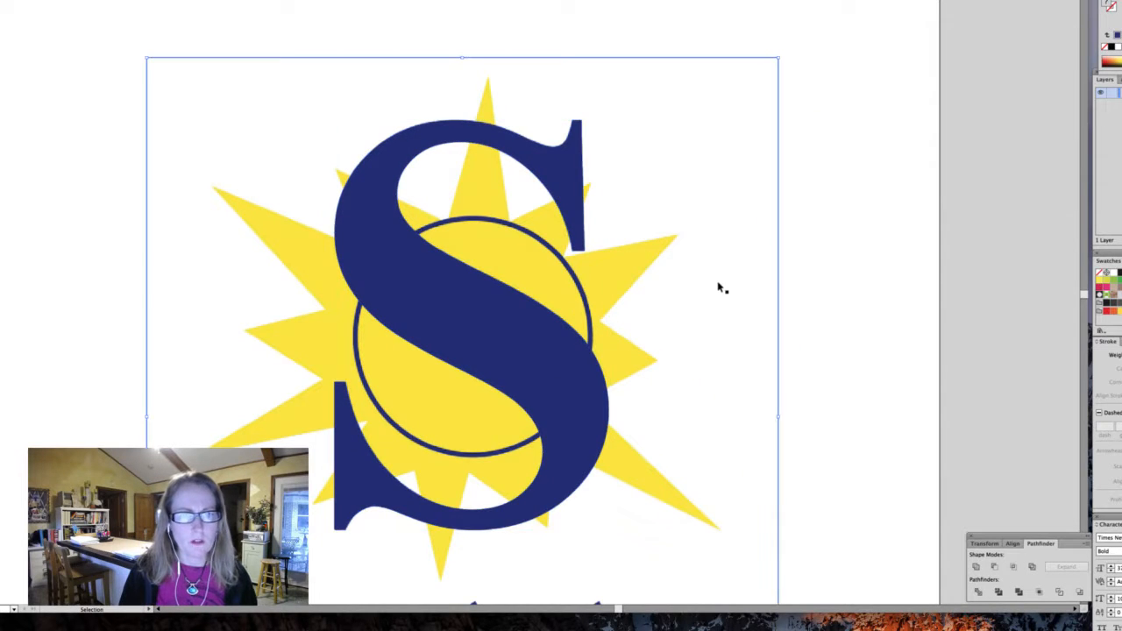
{"action": "left_click", "coordinate": [819, 295]}
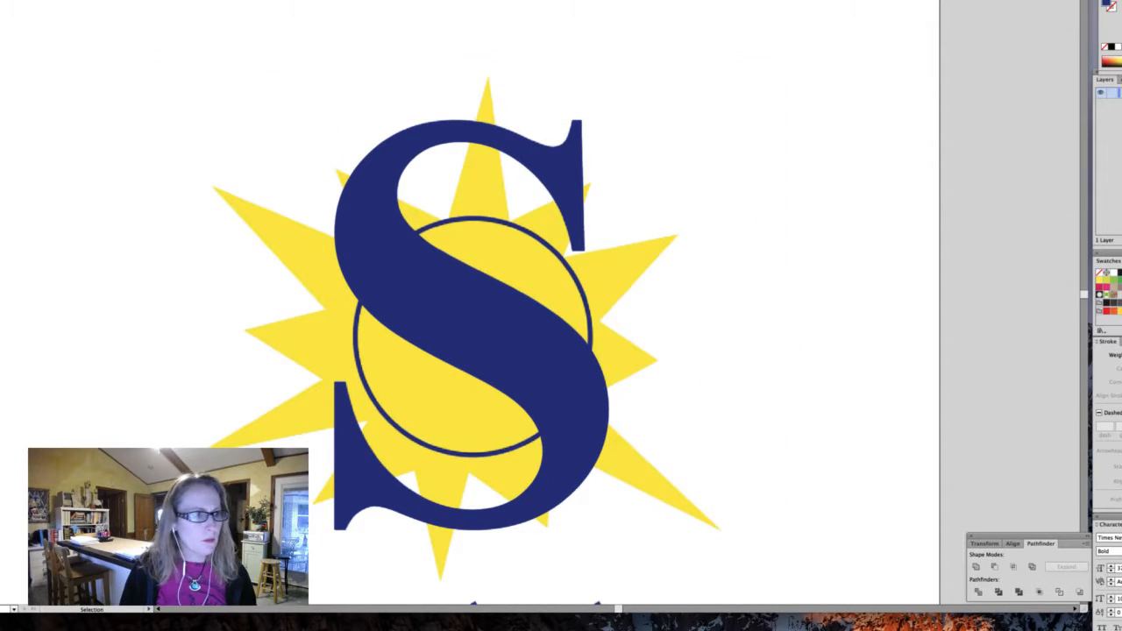
Step: Place a vertical and a horizontal guide through the ring's center, and draw a matching circle outward from their intersection
{"action": "left_click_drag", "start_coordinate": [2, 380], "coordinate": [474, 368]}
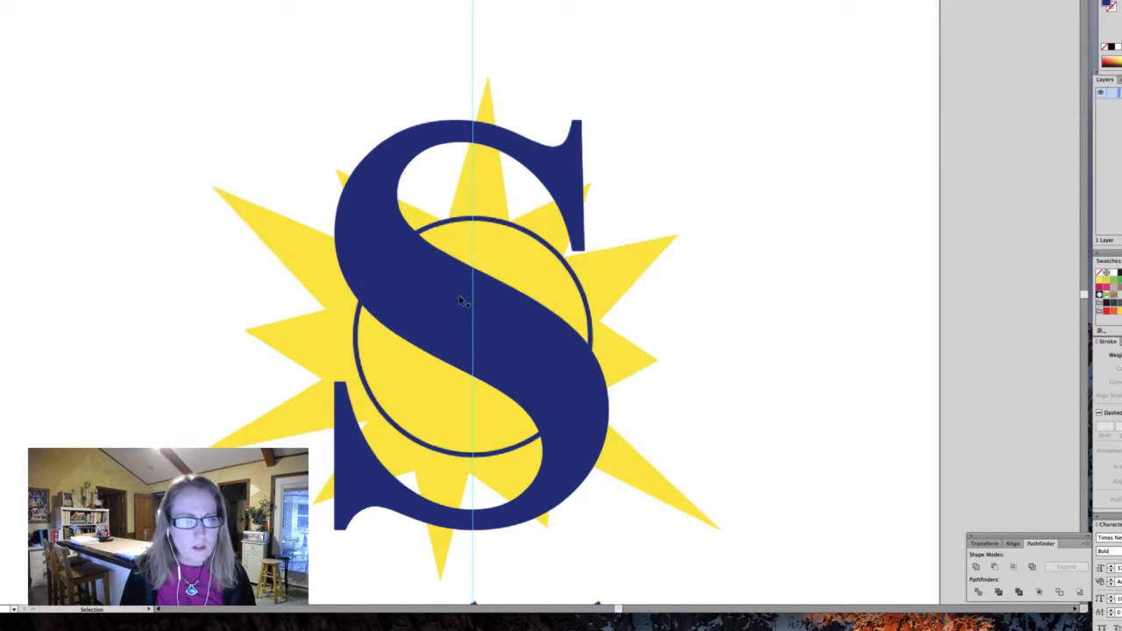
{"action": "left_click_drag", "start_coordinate": [618, 0], "coordinate": [675, 340]}
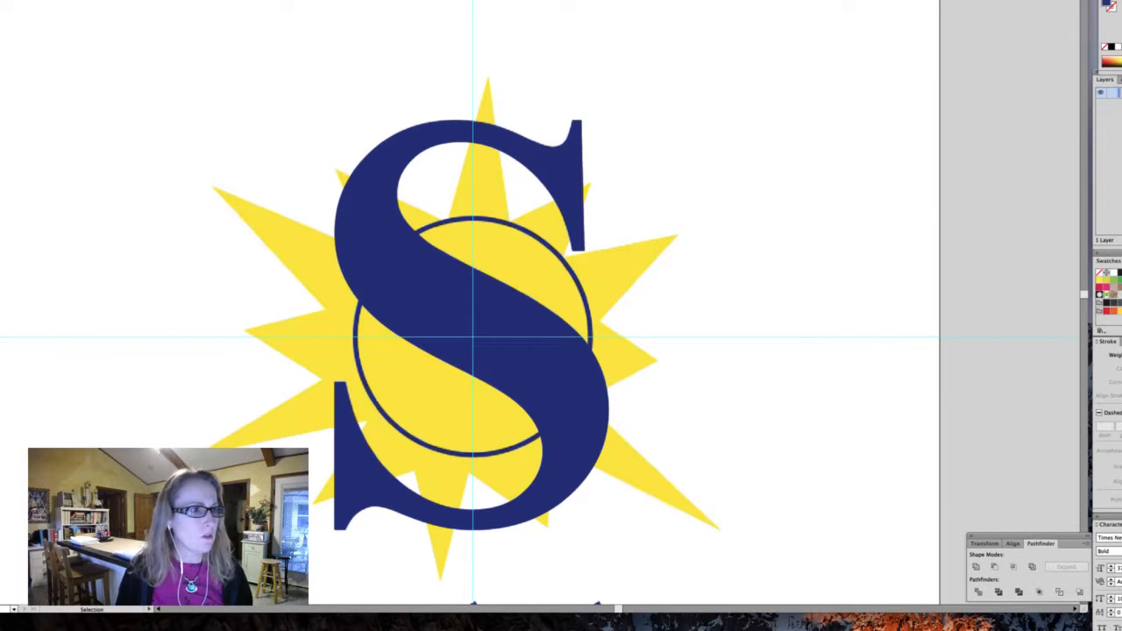
{"action": "key", "text": "l"}
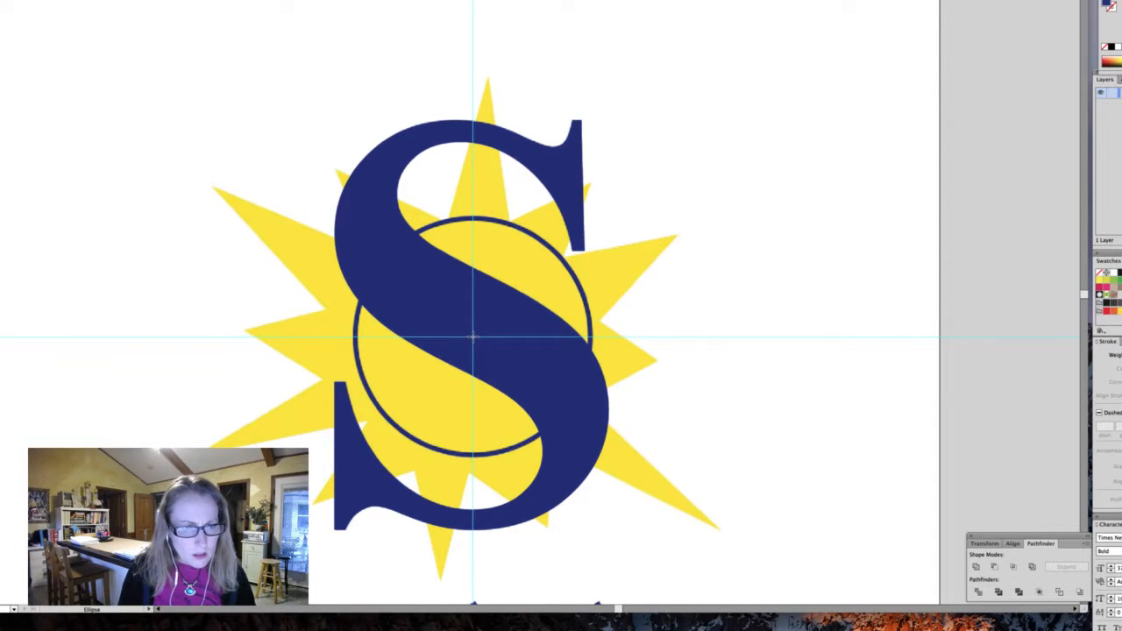
{"action": "mouse_move", "coordinate": [472, 336]}
{"action": "left_mouse_down"}
{"action": "mouse_move", "coordinate": [488, 358]}
{"action": "mouse_move", "coordinate": [523, 357]}
{"action": "mouse_move", "coordinate": [524, 373]}
{"action": "mouse_move", "coordinate": [587, 430]}
{"action": "left_mouse_up"}
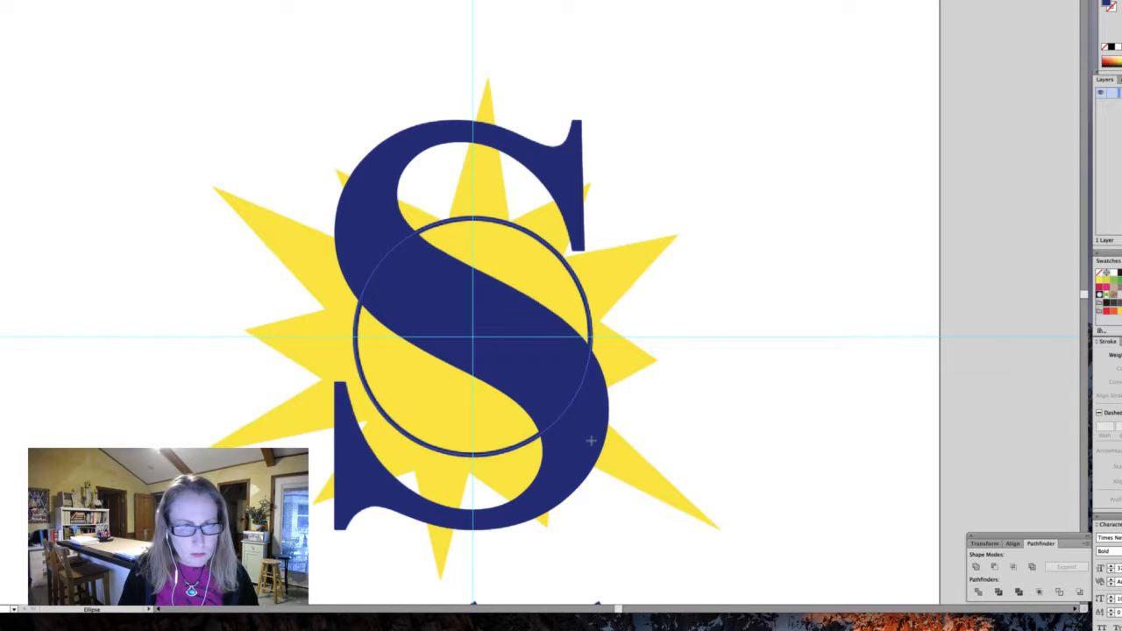
Step: Give the circle a red stroke with no fill, and adjust its stroke weight to match the logo's ring
{"action": "key", "text": "shift+x"}
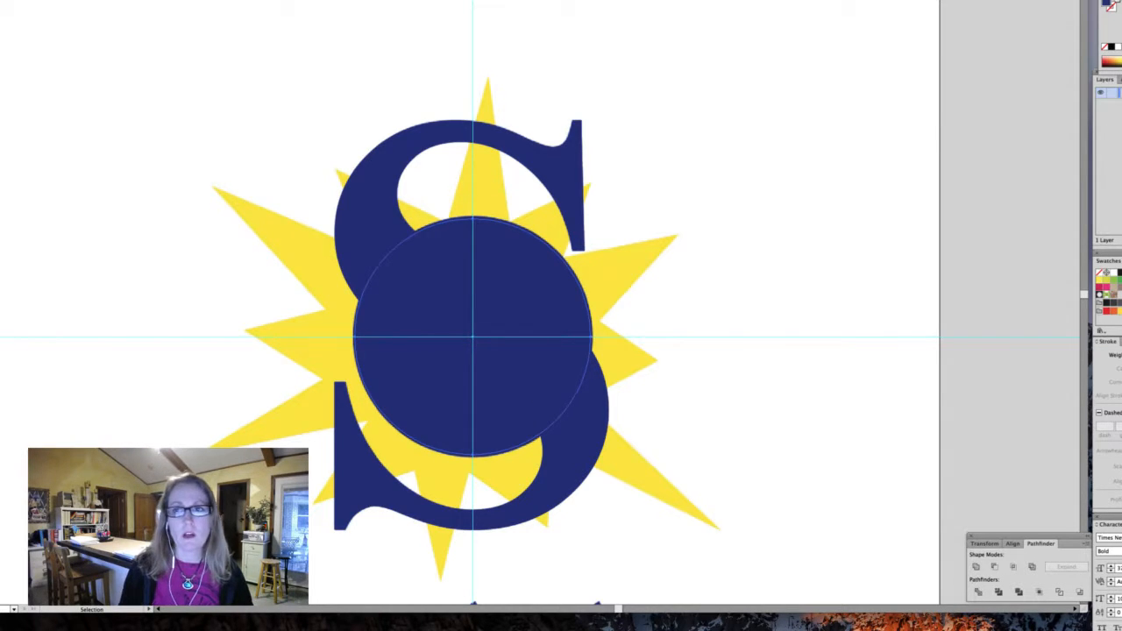
{"action": "key", "text": "shift+x"}
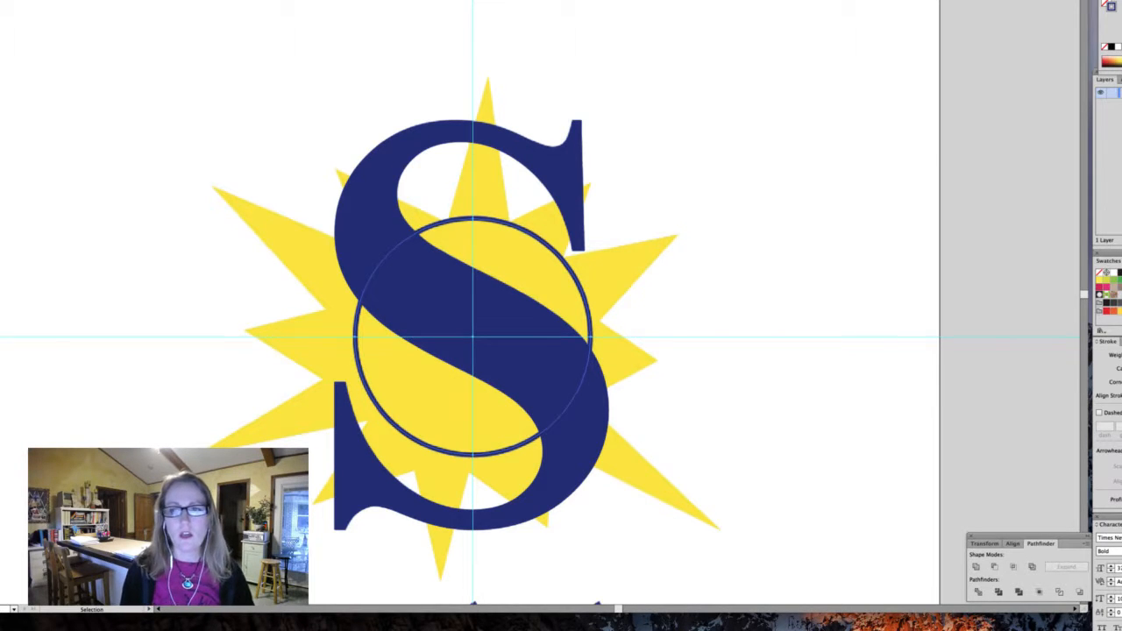
{"action": "left_click", "coordinate": [1099, 287]}
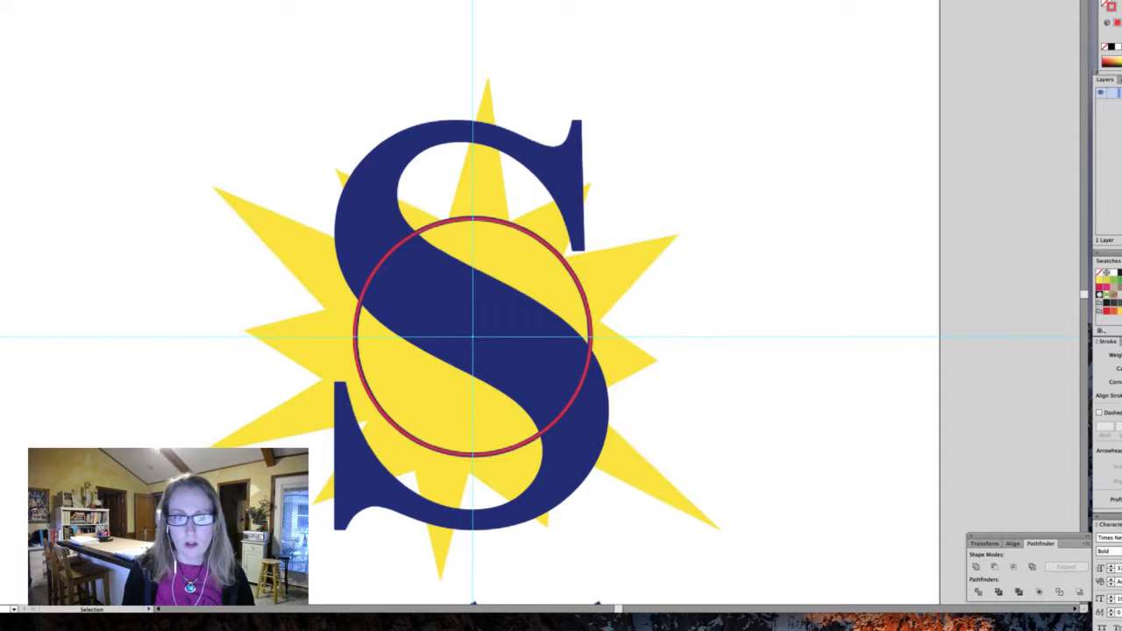
{"action": "key", "text": "Up"}
{"action": "key", "text": "Up"}
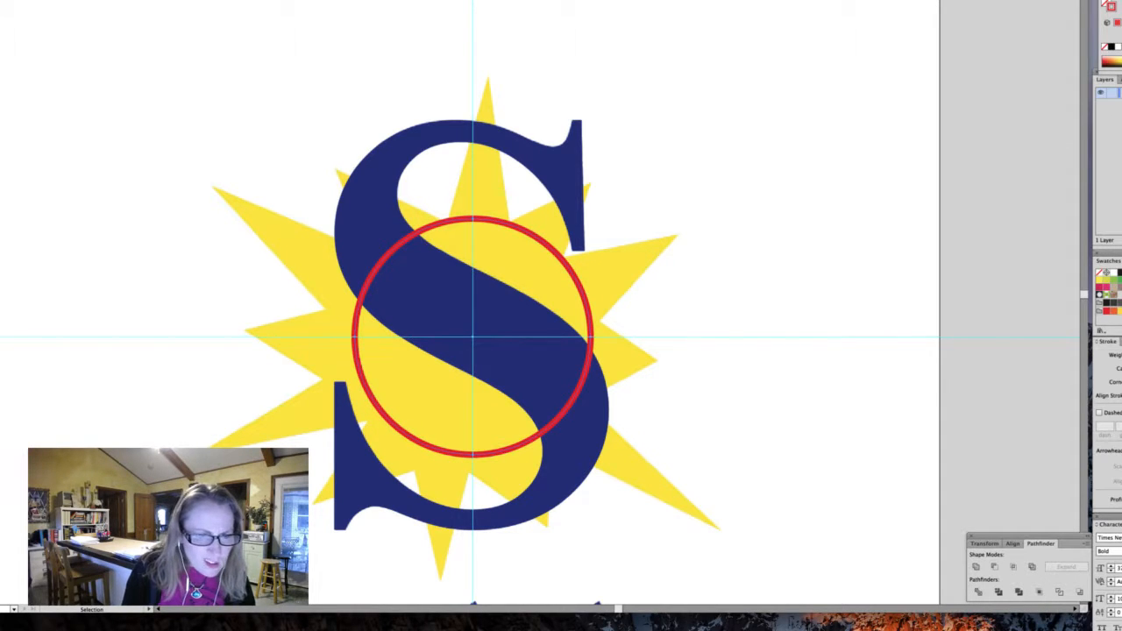
{"action": "key", "text": "Down"}
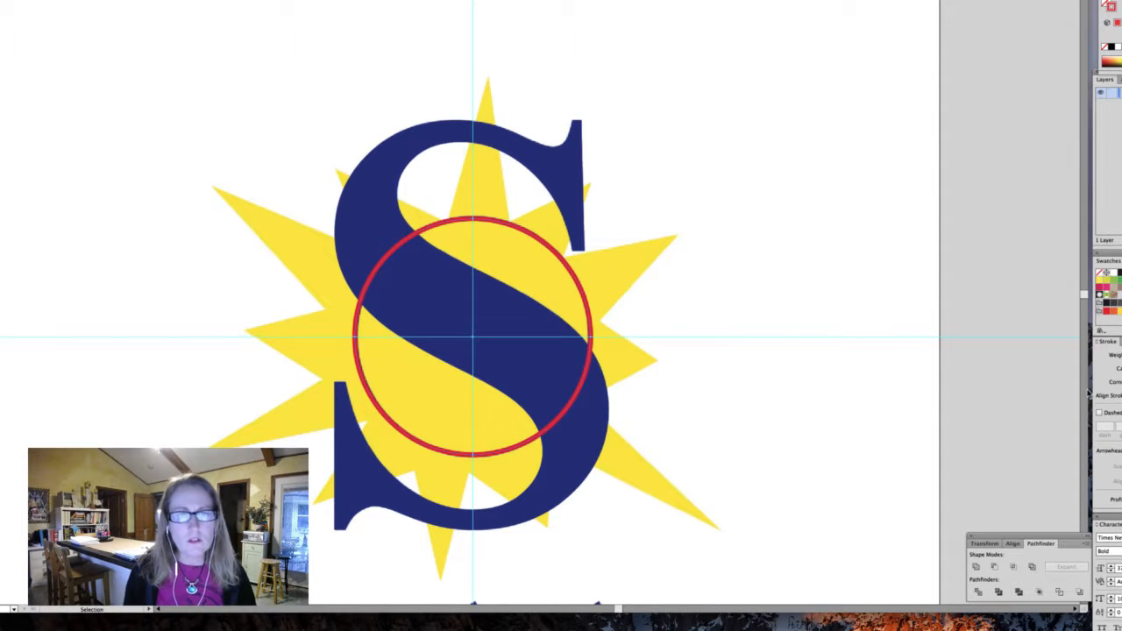
Step: Save the outlined S's blue fill as a new CMYK process color swatch
{"action": "key", "text": "l"}
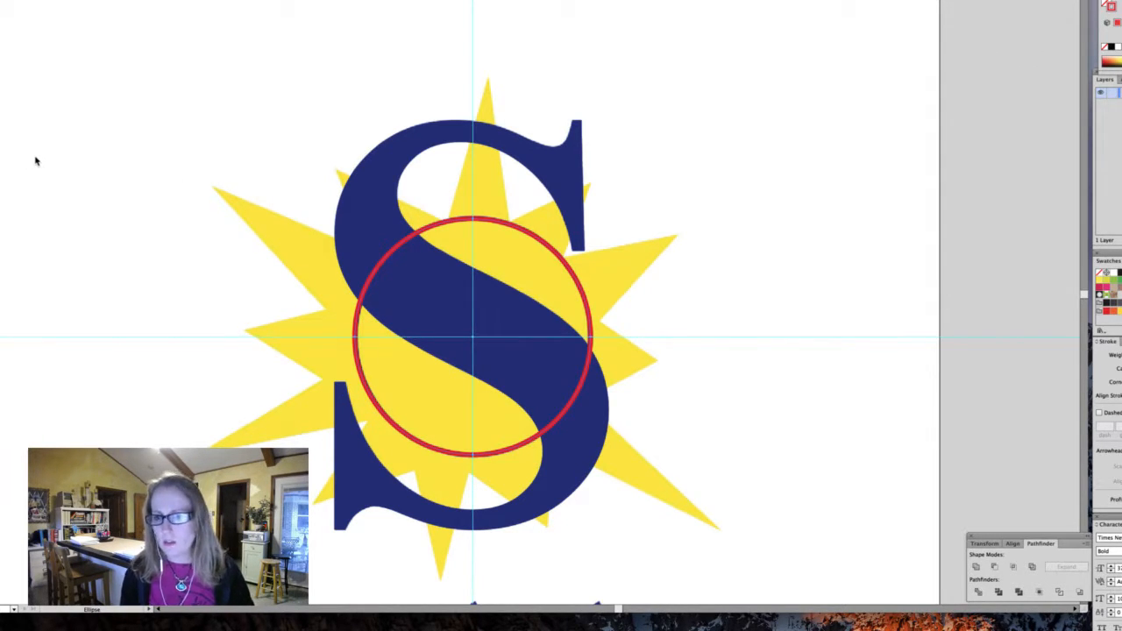
{"action": "key", "text": "v"}
{"action": "left_click", "coordinate": [532, 237]}
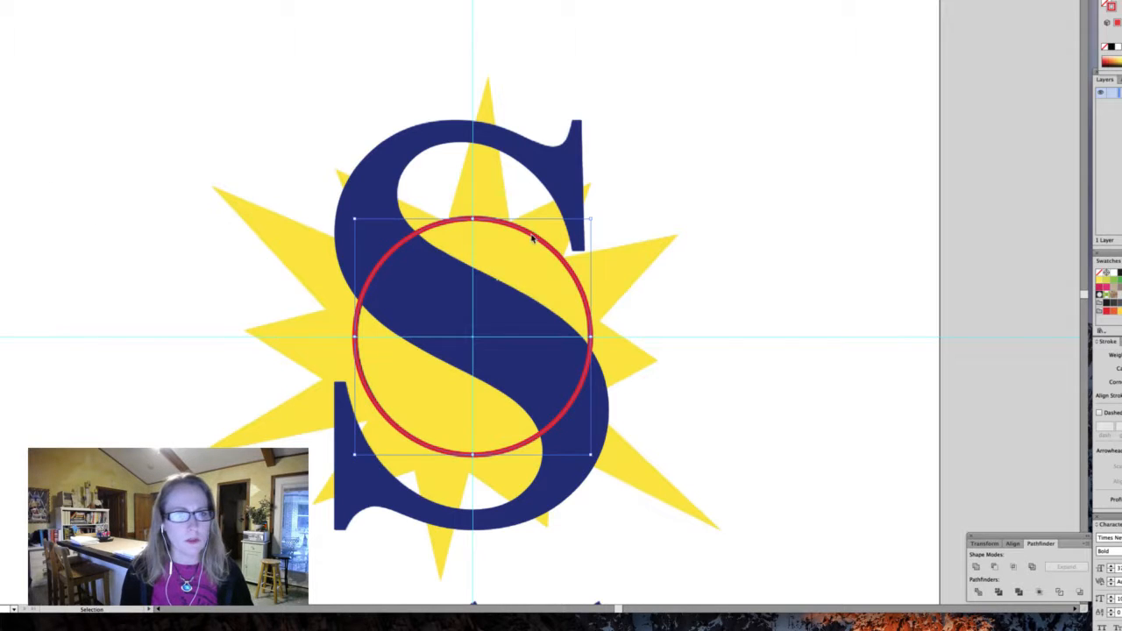
{"action": "left_click", "coordinate": [562, 178]}
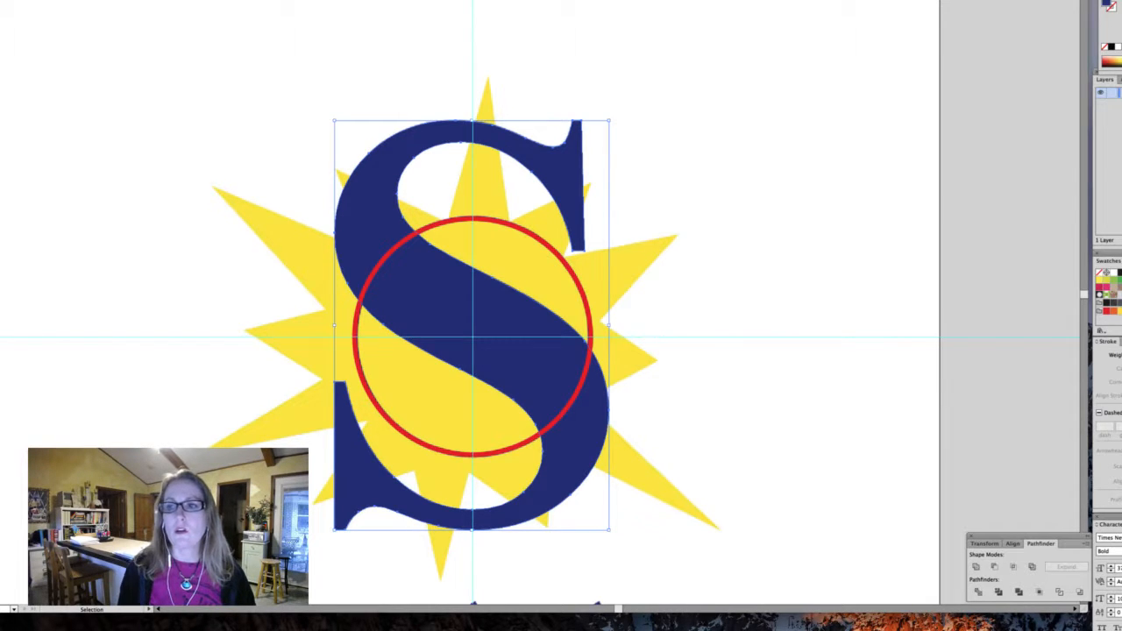
{"action": "left_click", "coordinate": [1121, 330]}
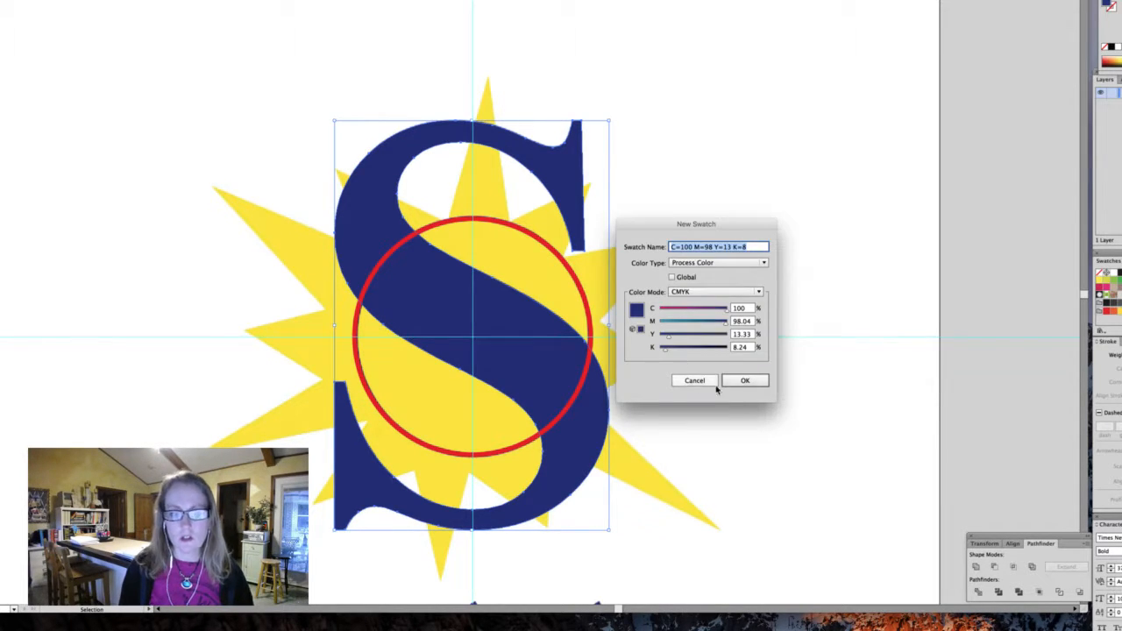
{"action": "left_click", "coordinate": [747, 380]}
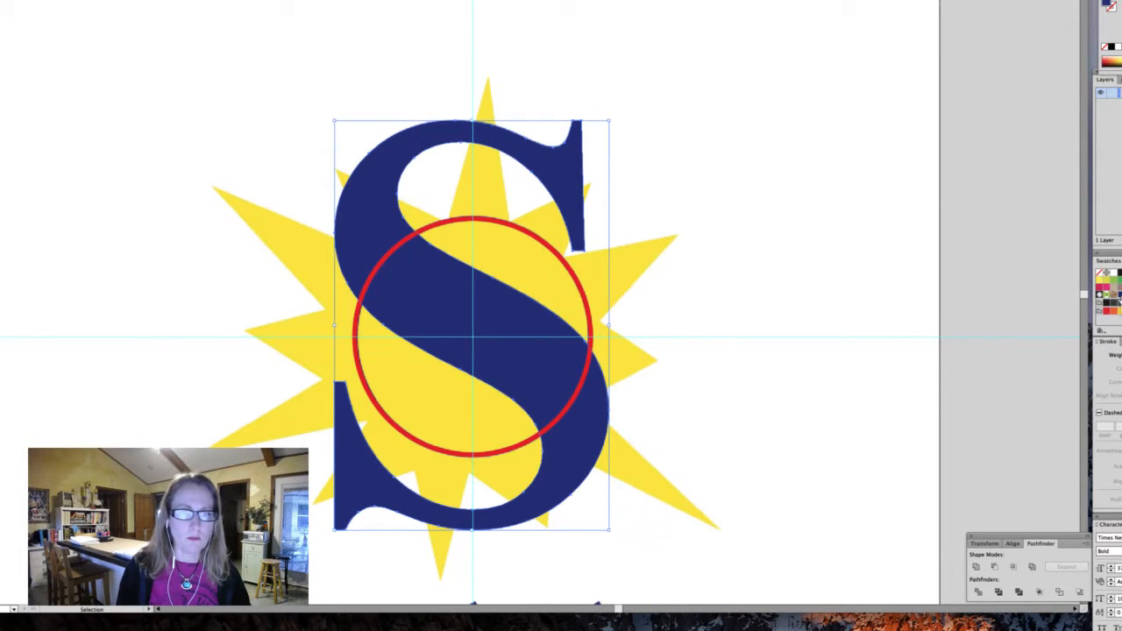
Step: Apply the new blue swatch to the red circle's stroke and deselect it
{"action": "left_click", "coordinate": [772, 98]}
{"action": "left_click", "coordinate": [566, 266]}
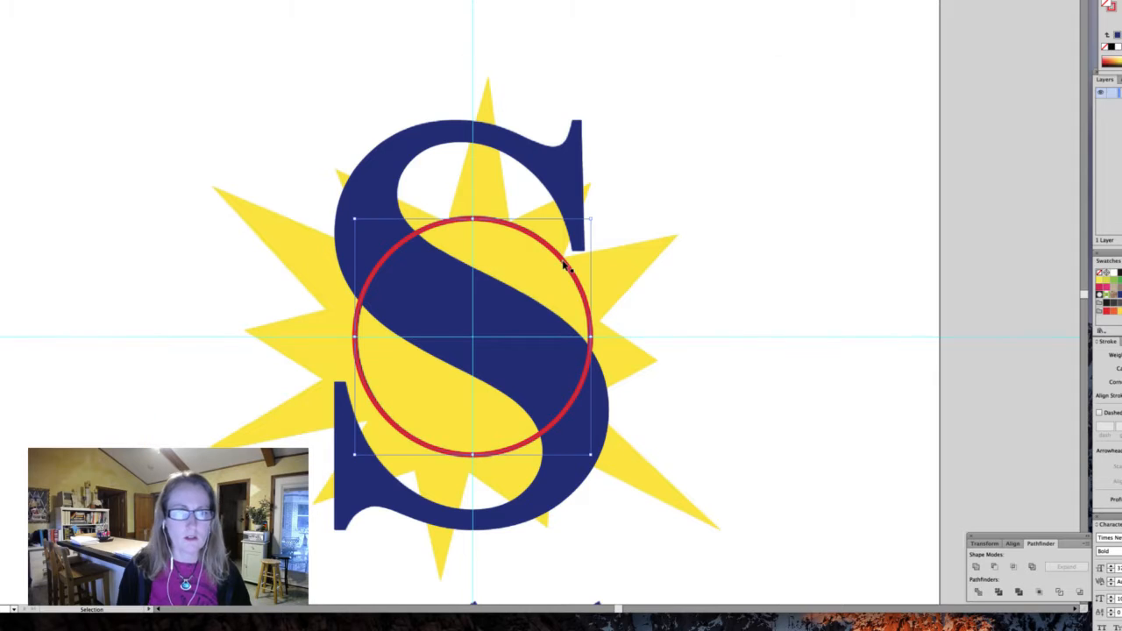
{"action": "left_click", "coordinate": [1112, 8]}
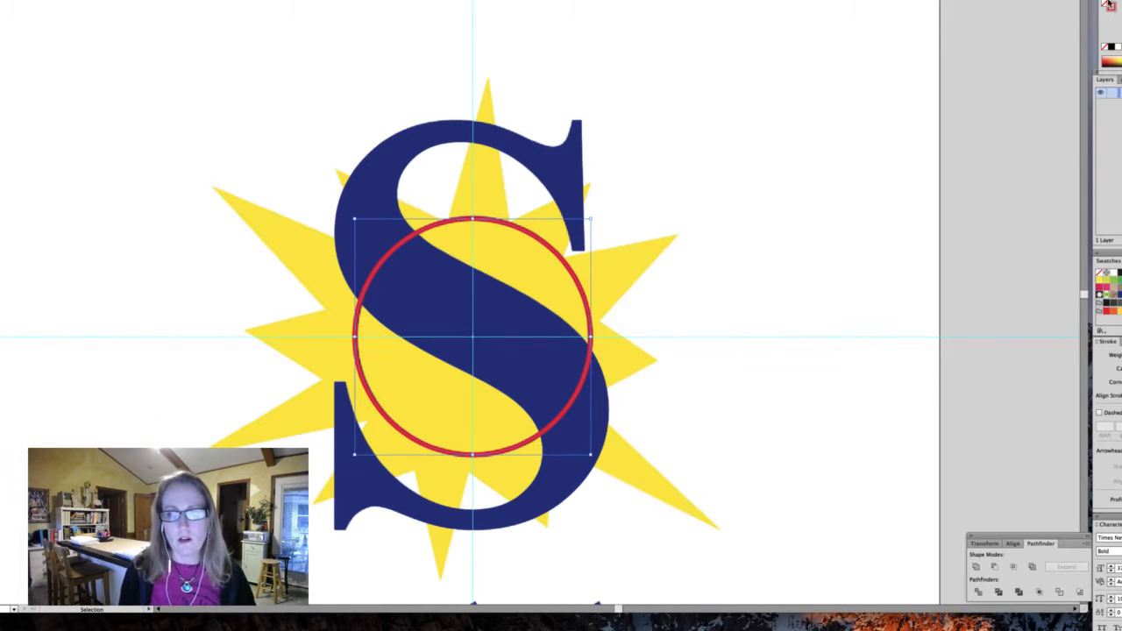
{"action": "left_click", "coordinate": [1120, 295]}
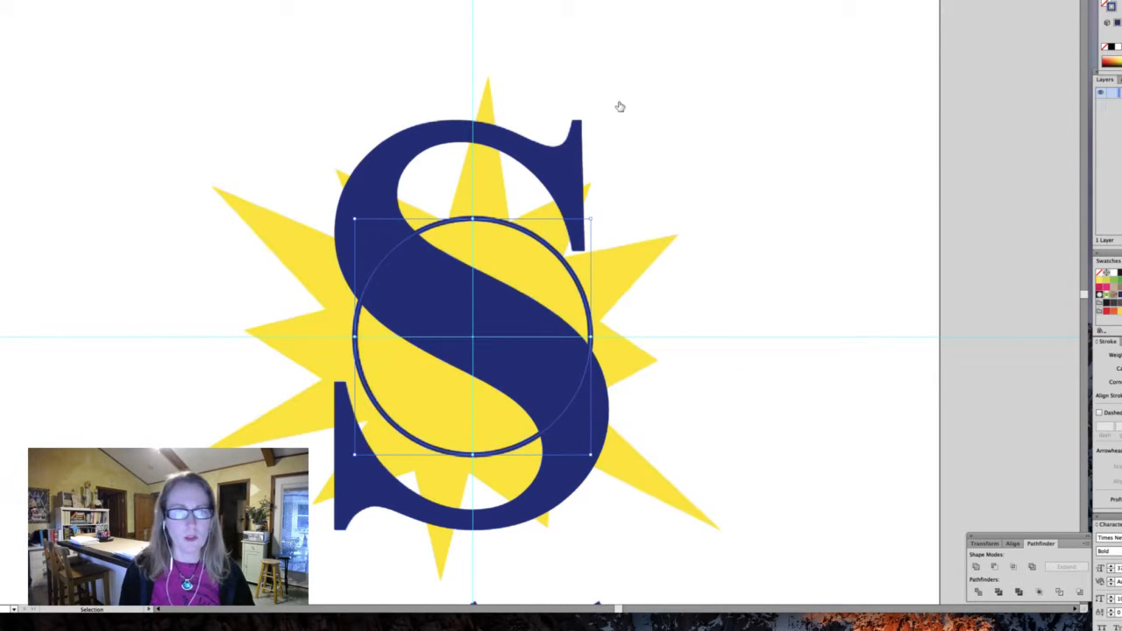
{"action": "left_click", "coordinate": [728, 130]}
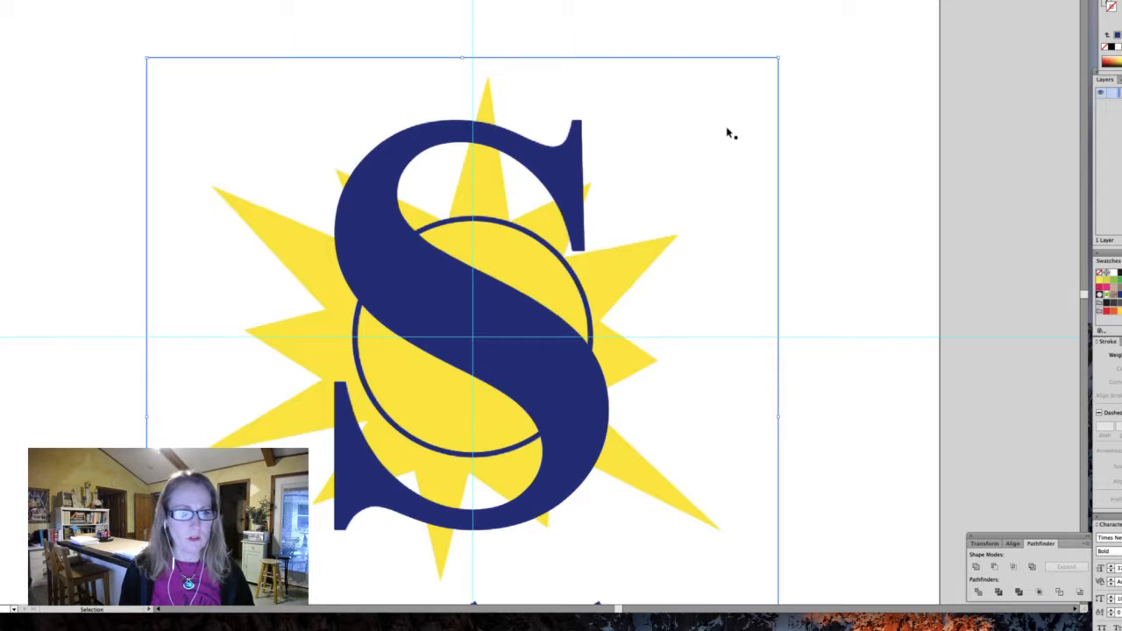
{"action": "left_click", "coordinate": [833, 140]}
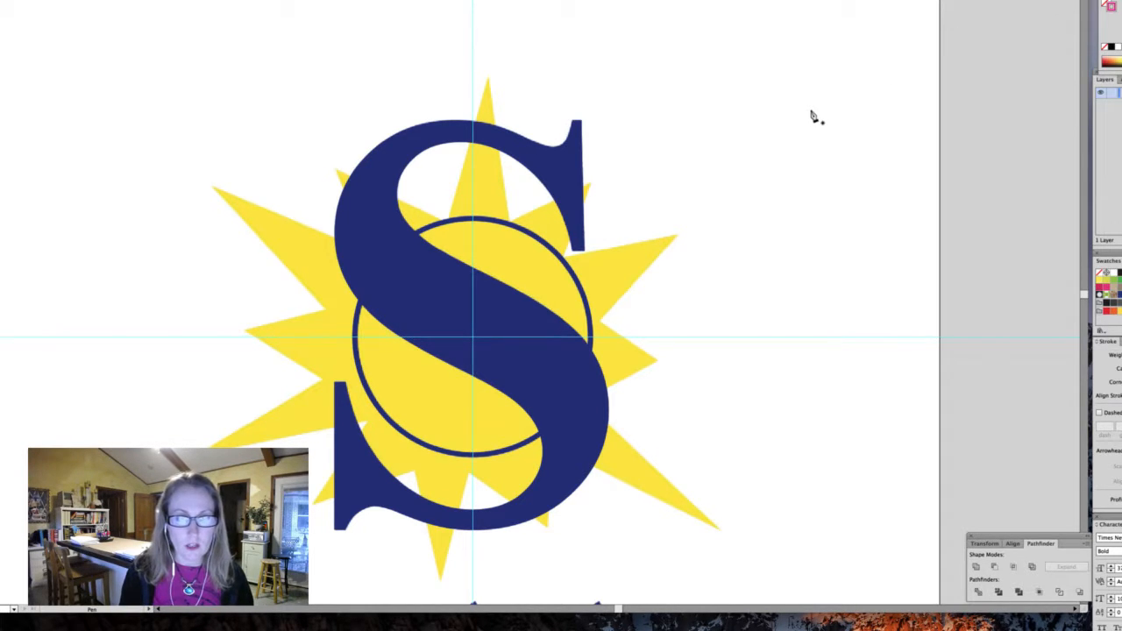
Step: With the Pen tool, trace the sun's edge clockwise from the top ray's tip, down the right-side rays to the valley above the long lower-right ray
{"action": "left_click", "coordinate": [487, 76]}
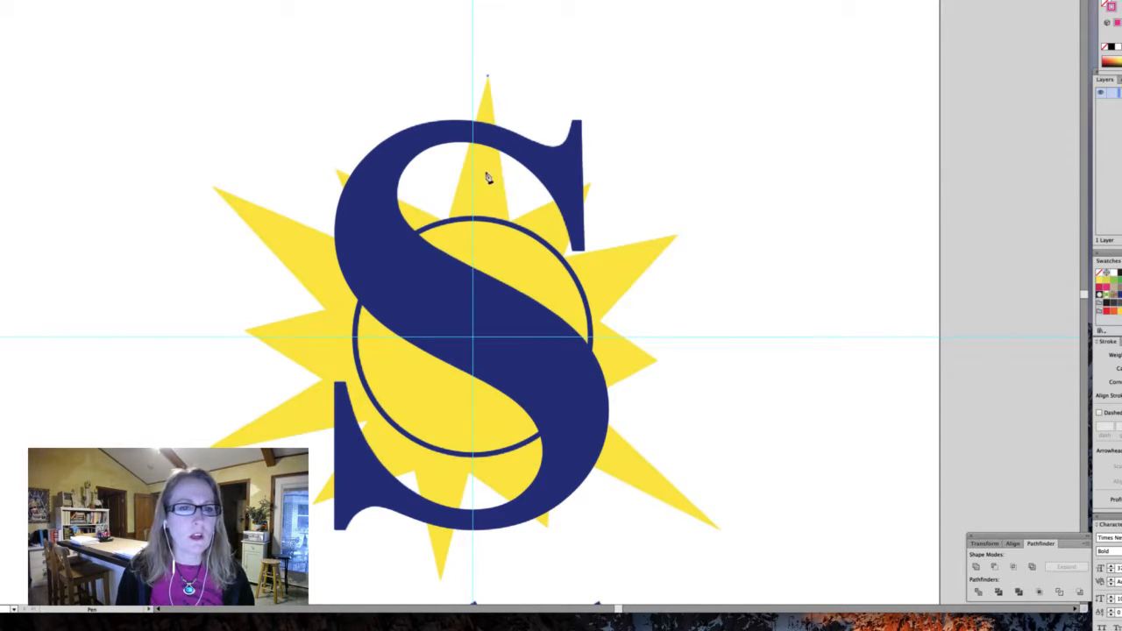
{"action": "left_click", "coordinate": [507, 222]}
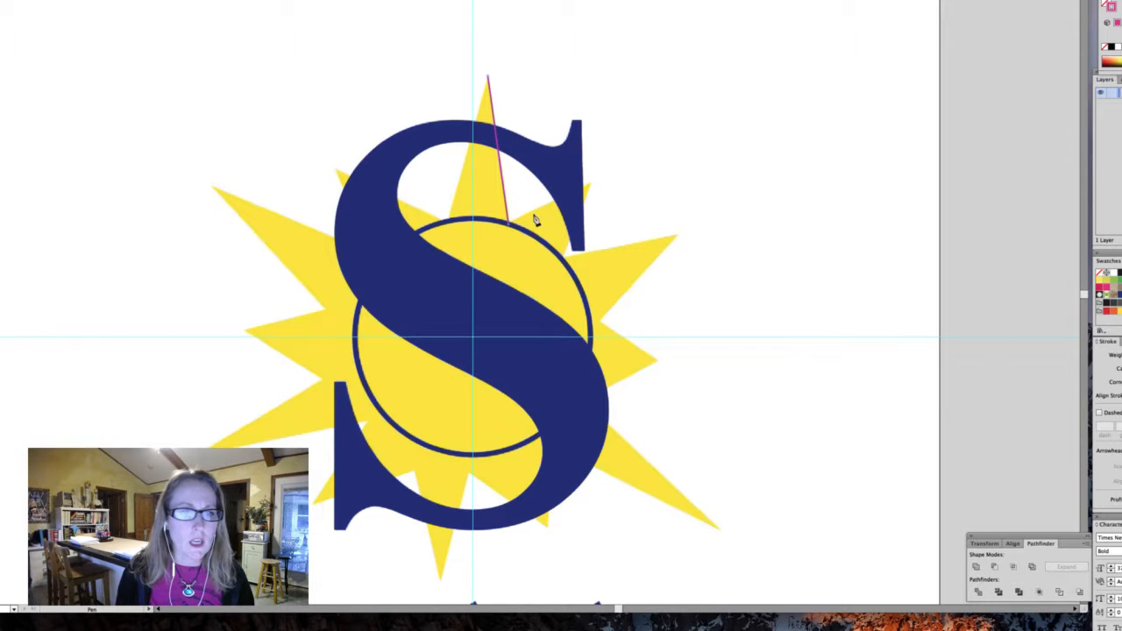
{"action": "left_click", "coordinate": [591, 187]}
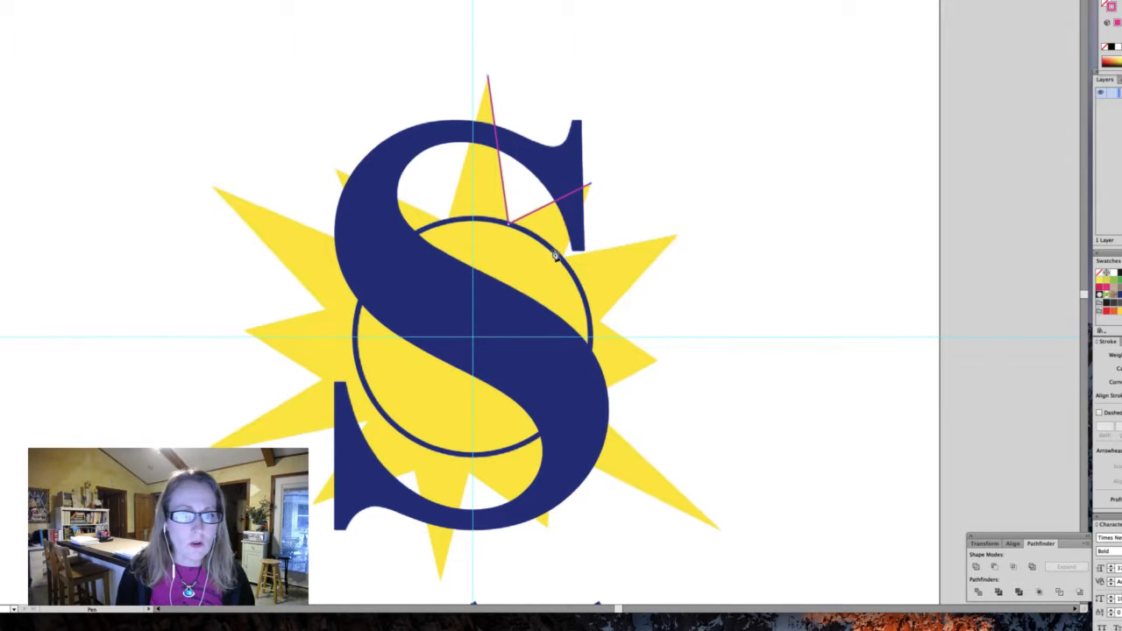
{"action": "left_click", "coordinate": [564, 259]}
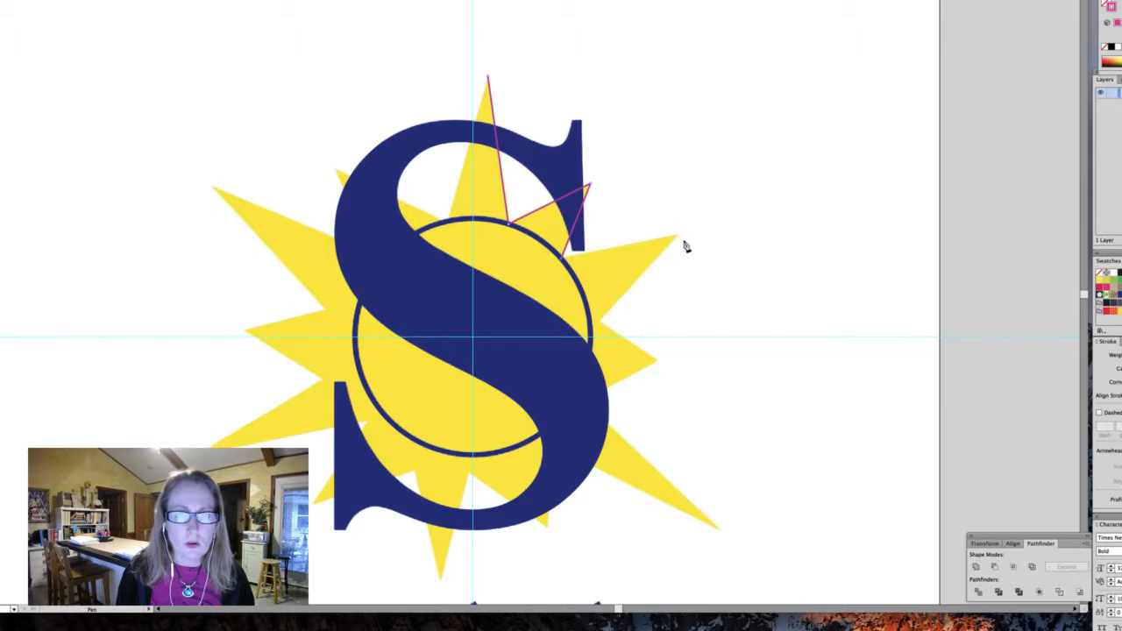
{"action": "left_click", "coordinate": [680, 238]}
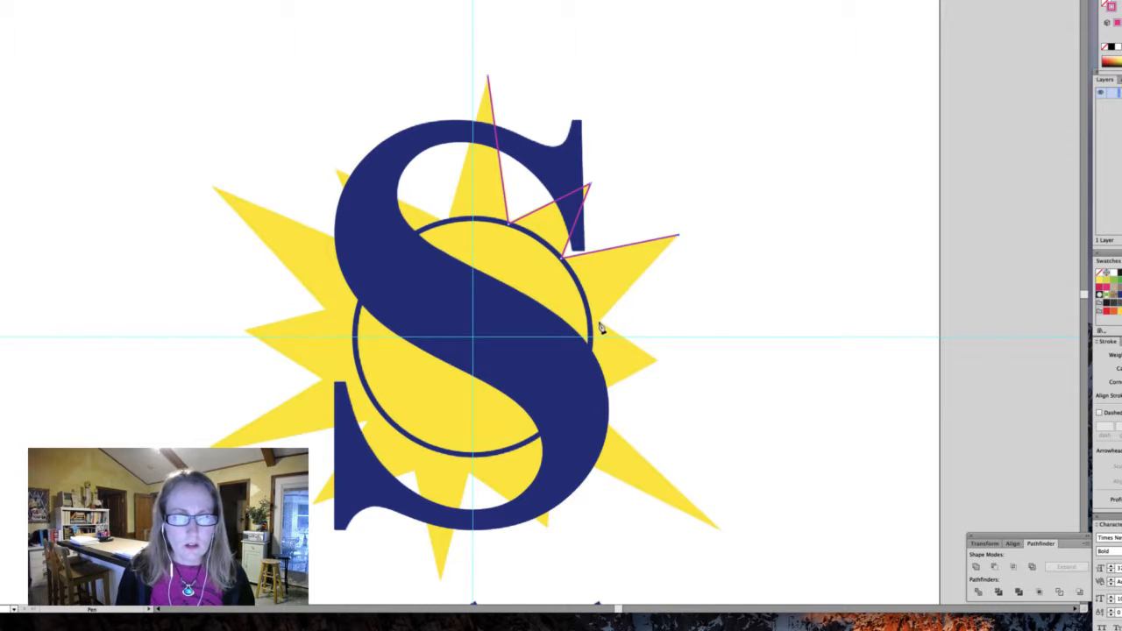
{"action": "left_click", "coordinate": [601, 323]}
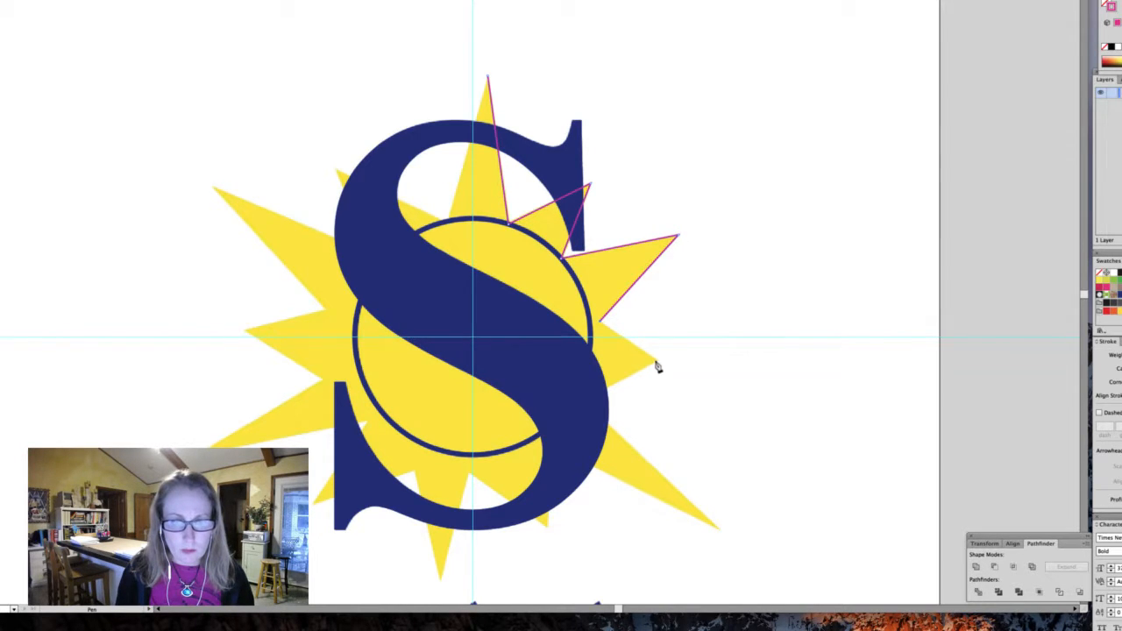
{"action": "left_click", "coordinate": [656, 359]}
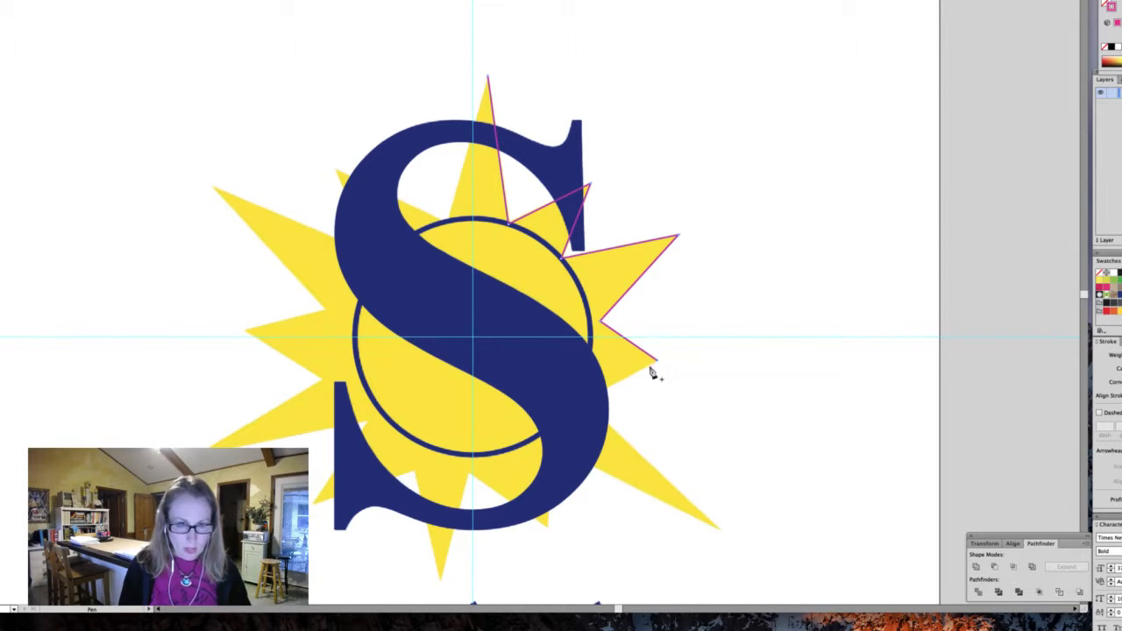
{"action": "left_click", "coordinate": [585, 399]}
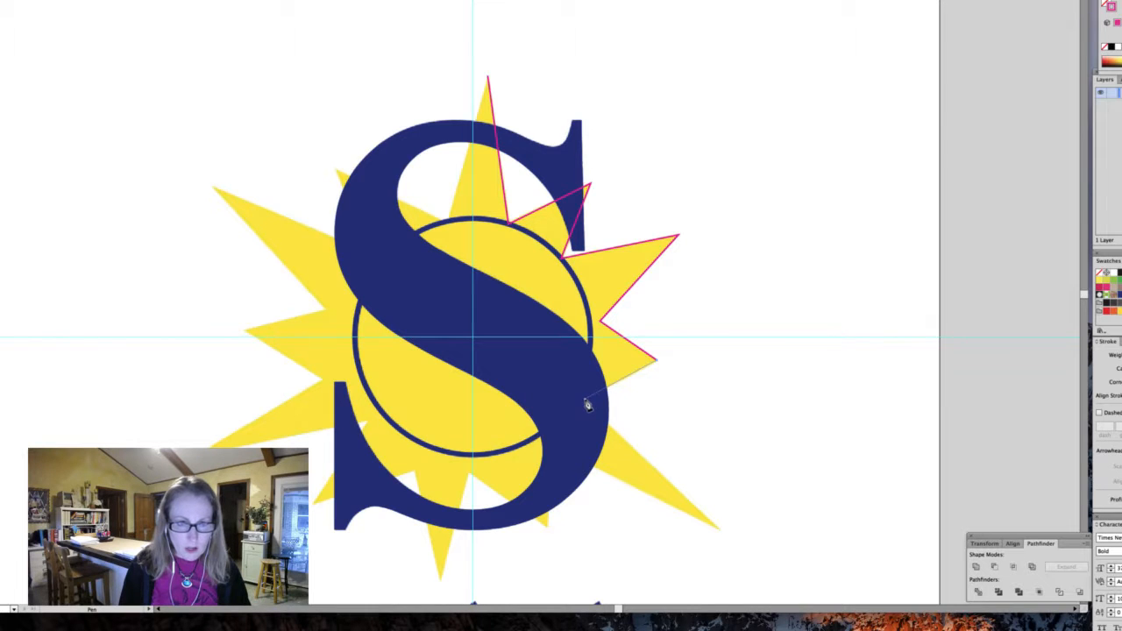
Step: Continue the path around the long lower-right ray and the bottom rays, up to the valley below the long lower-left ray
{"action": "left_click", "coordinate": [719, 529]}
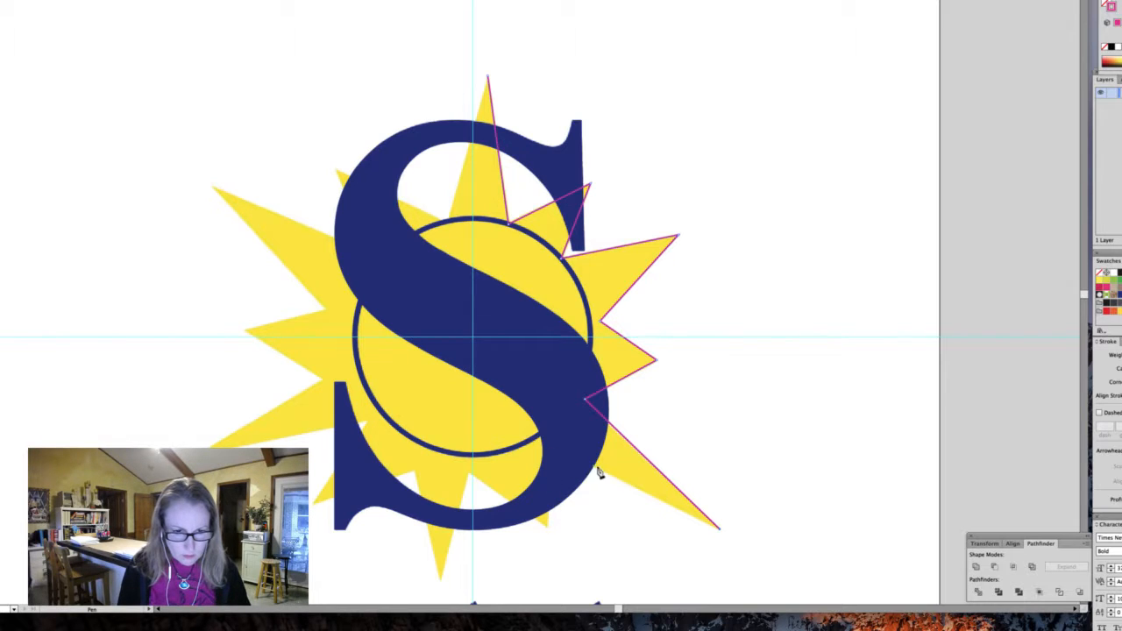
{"action": "left_click", "coordinate": [556, 450]}
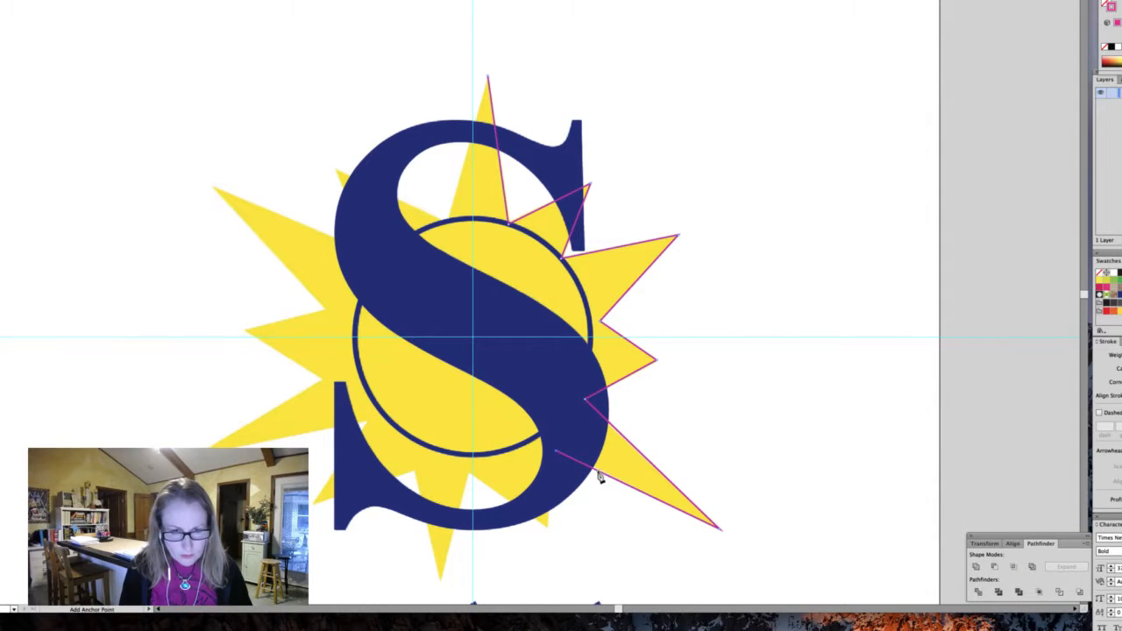
{"action": "left_click", "coordinate": [547, 527]}
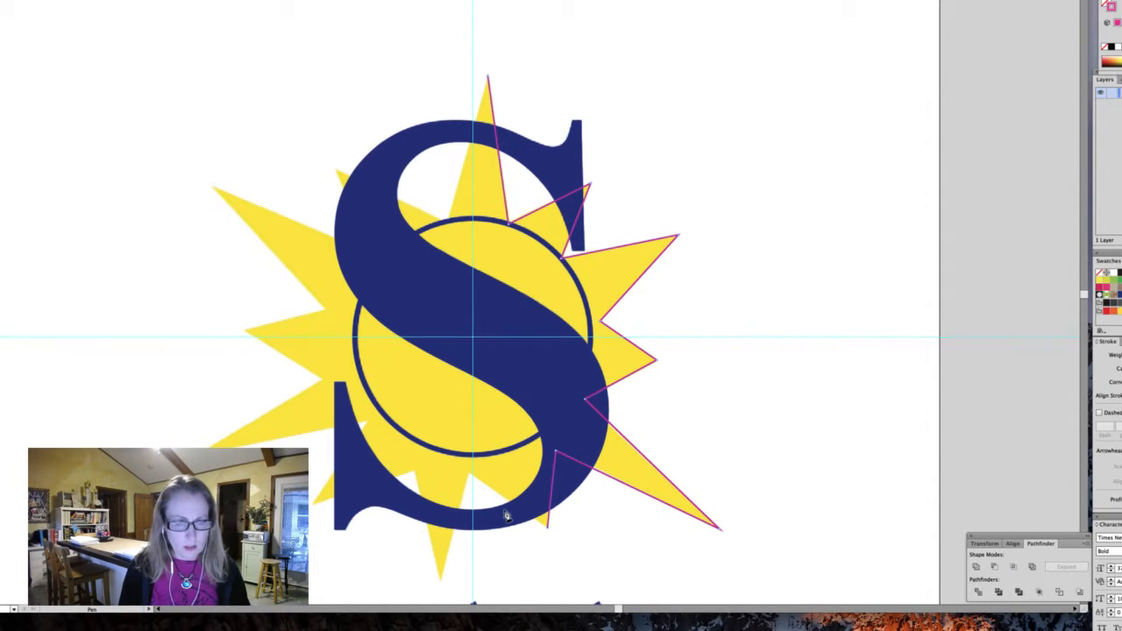
{"action": "left_click", "coordinate": [469, 478]}
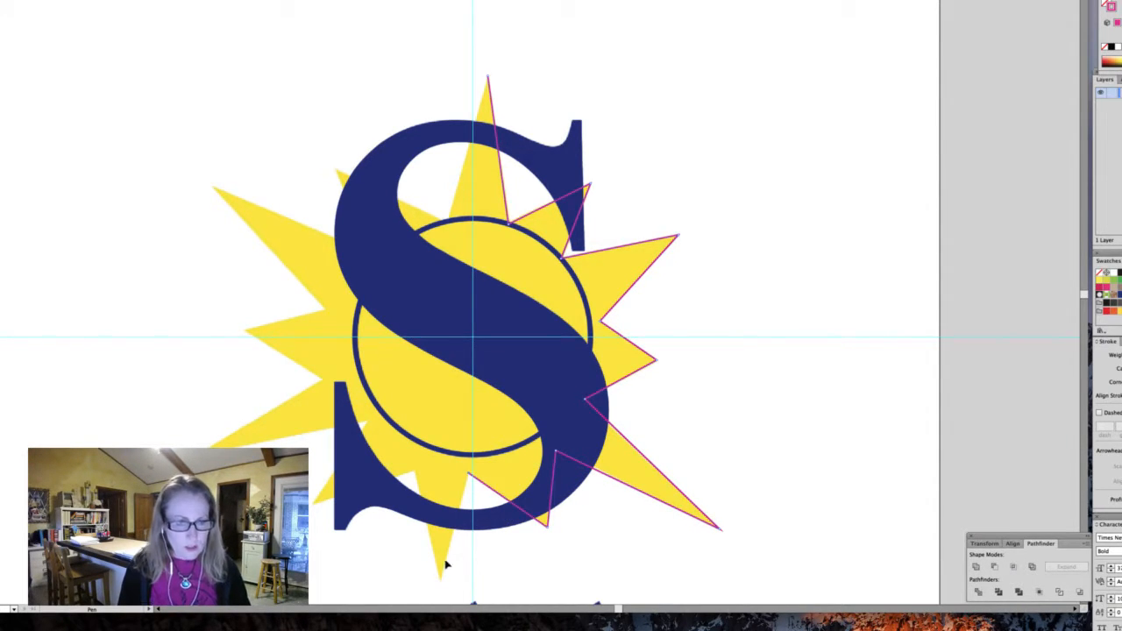
{"action": "left_click", "coordinate": [441, 581]}
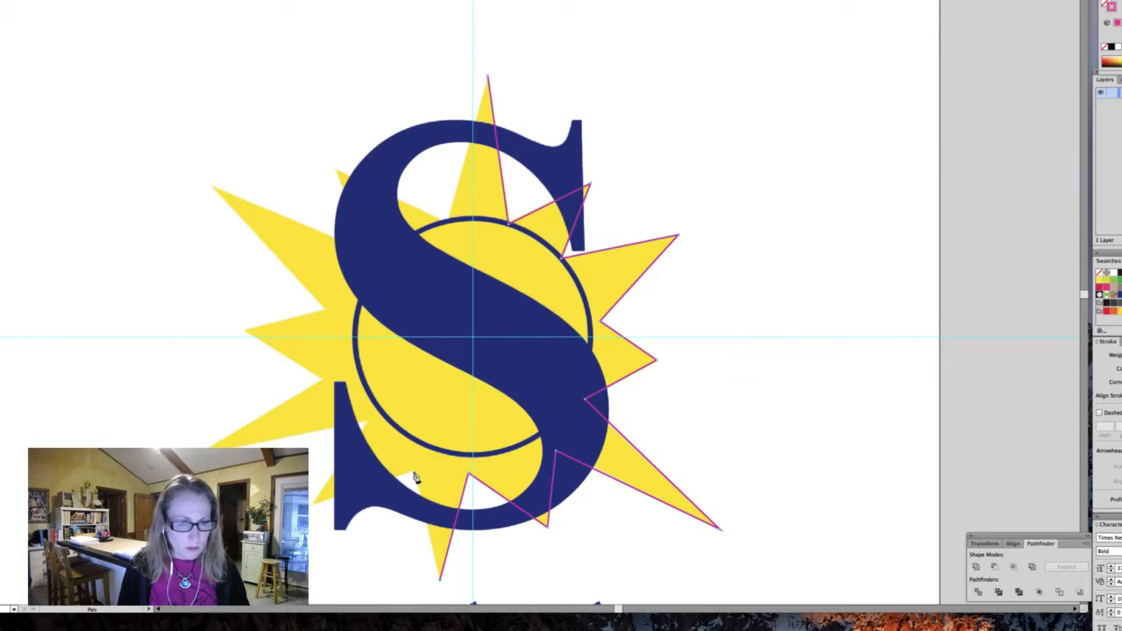
{"action": "left_click", "coordinate": [413, 471]}
{"action": "left_click", "coordinate": [312, 505]}
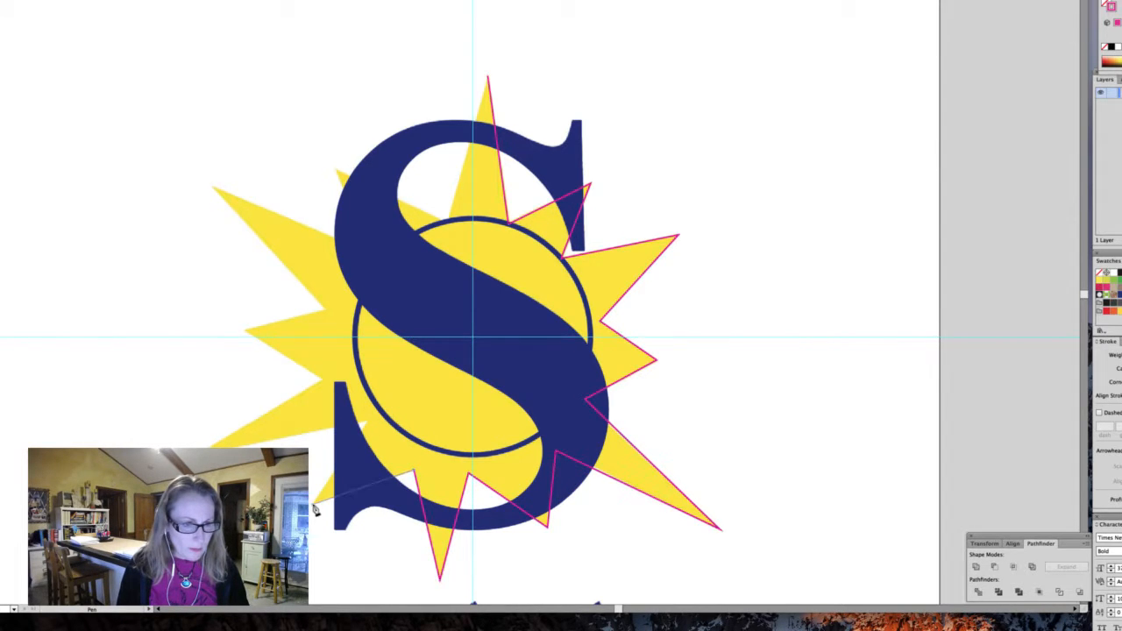
{"action": "left_click", "coordinate": [367, 423]}
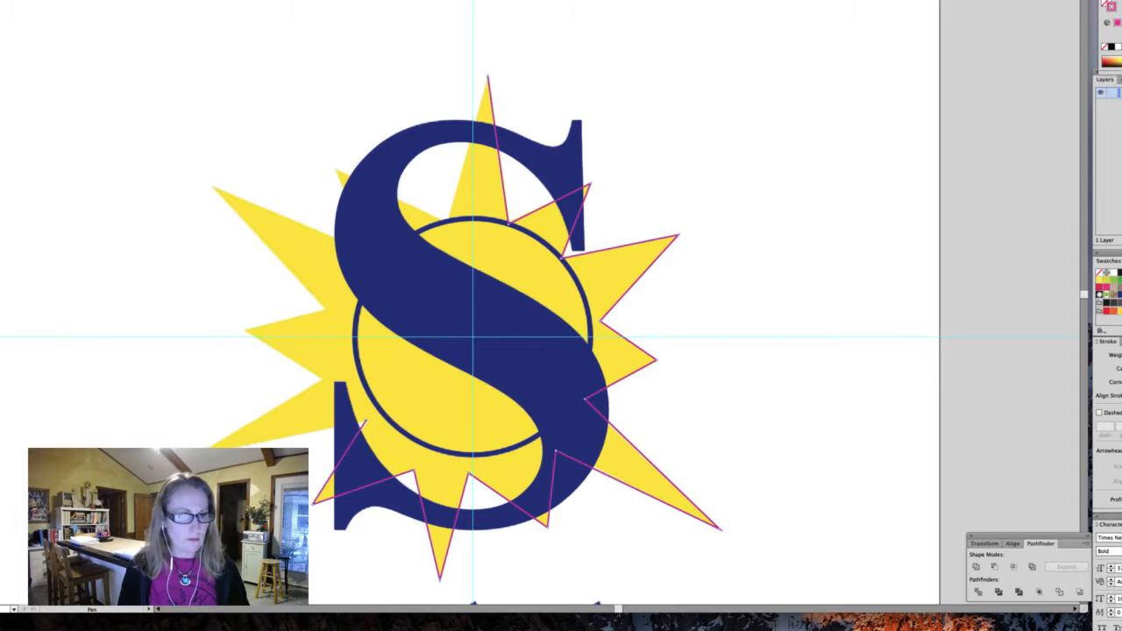
Step: Trace the rays on the sun's left side and close the path at the top ray's tip
{"action": "left_click", "coordinate": [232, 446]}
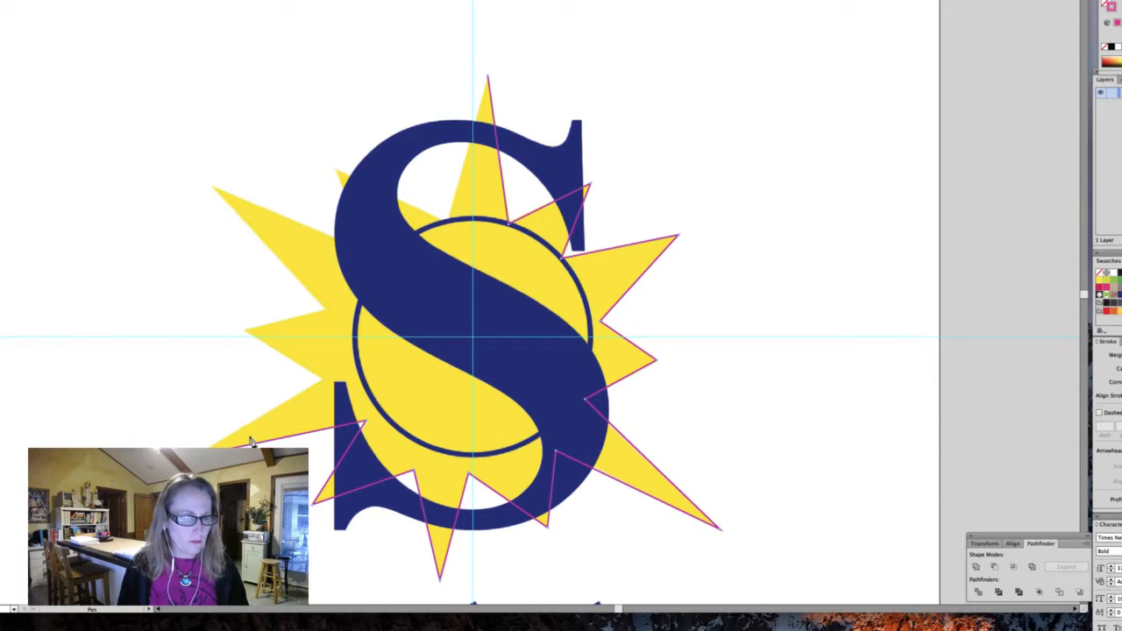
{"action": "left_click", "coordinate": [320, 382]}
{"action": "left_click", "coordinate": [245, 330]}
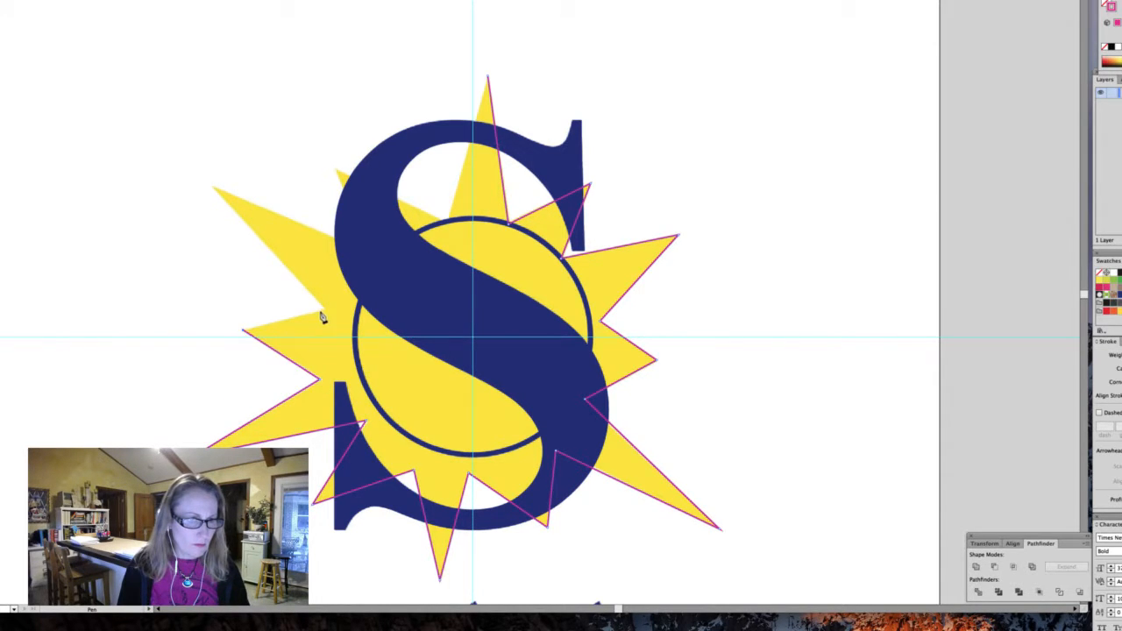
{"action": "left_click", "coordinate": [325, 310]}
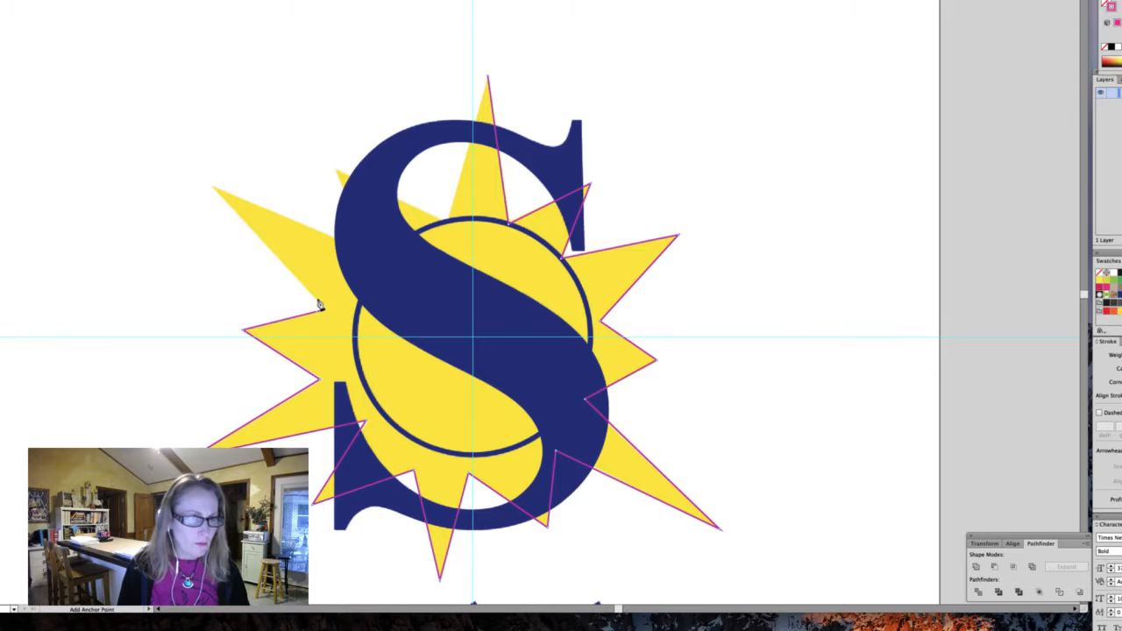
{"action": "left_click", "coordinate": [213, 189]}
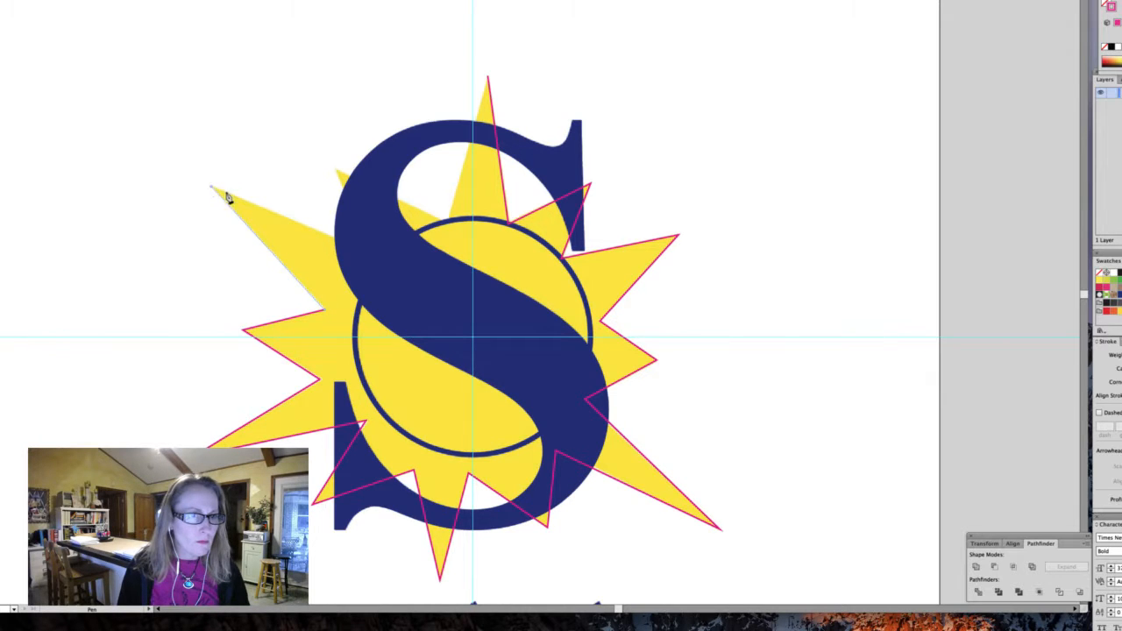
{"action": "left_click", "coordinate": [371, 249]}
{"action": "left_click", "coordinate": [335, 169]}
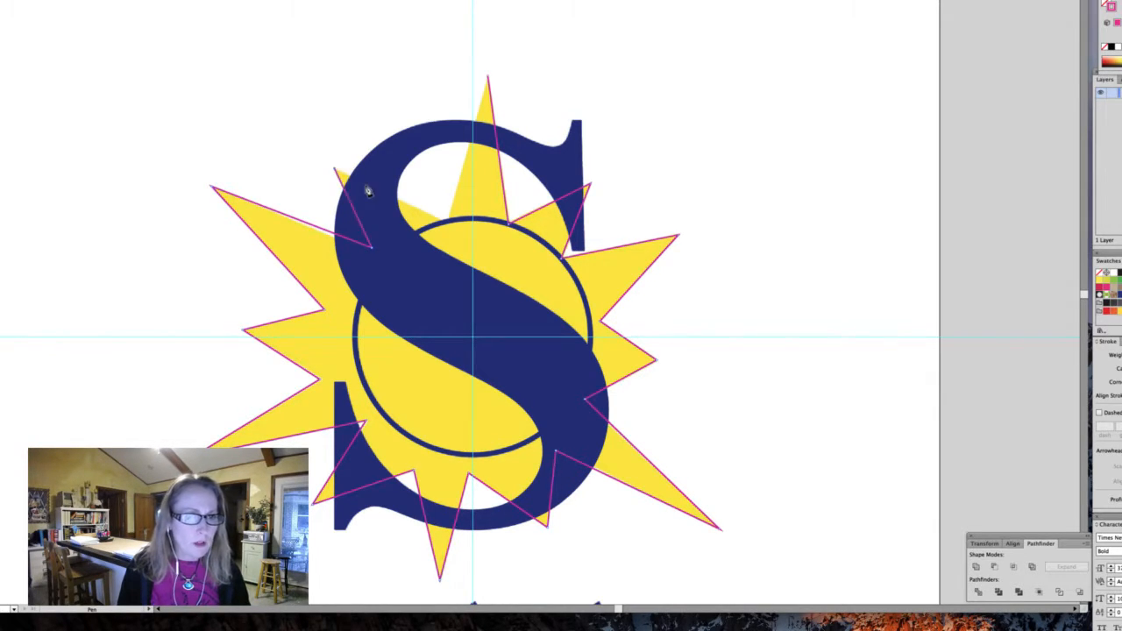
{"action": "left_click", "coordinate": [448, 226]}
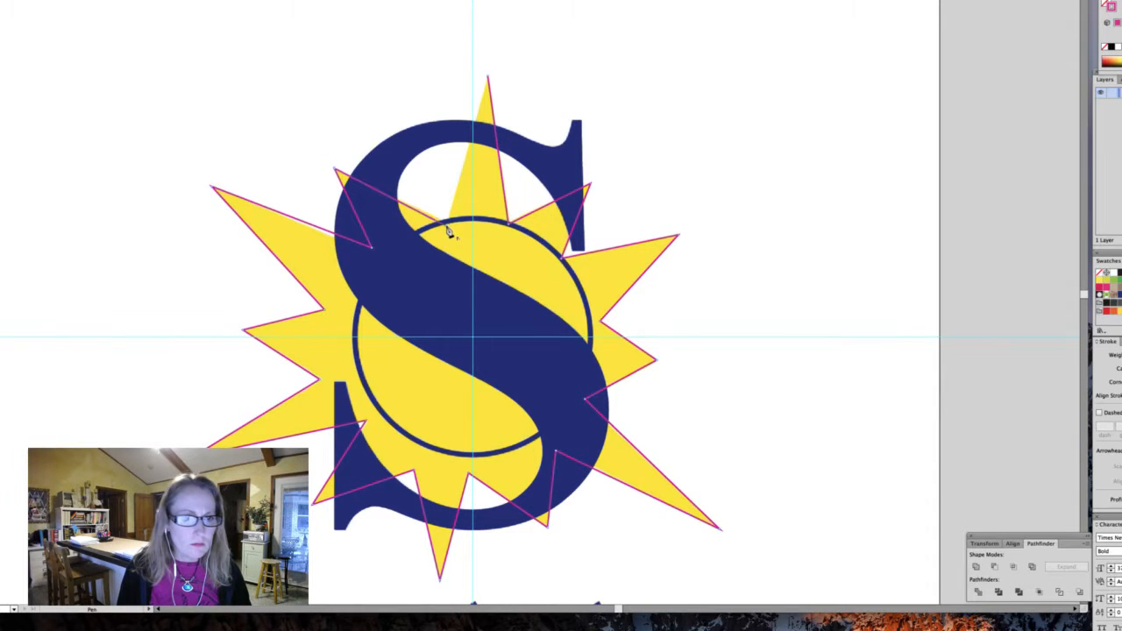
{"action": "left_click", "coordinate": [487, 77]}
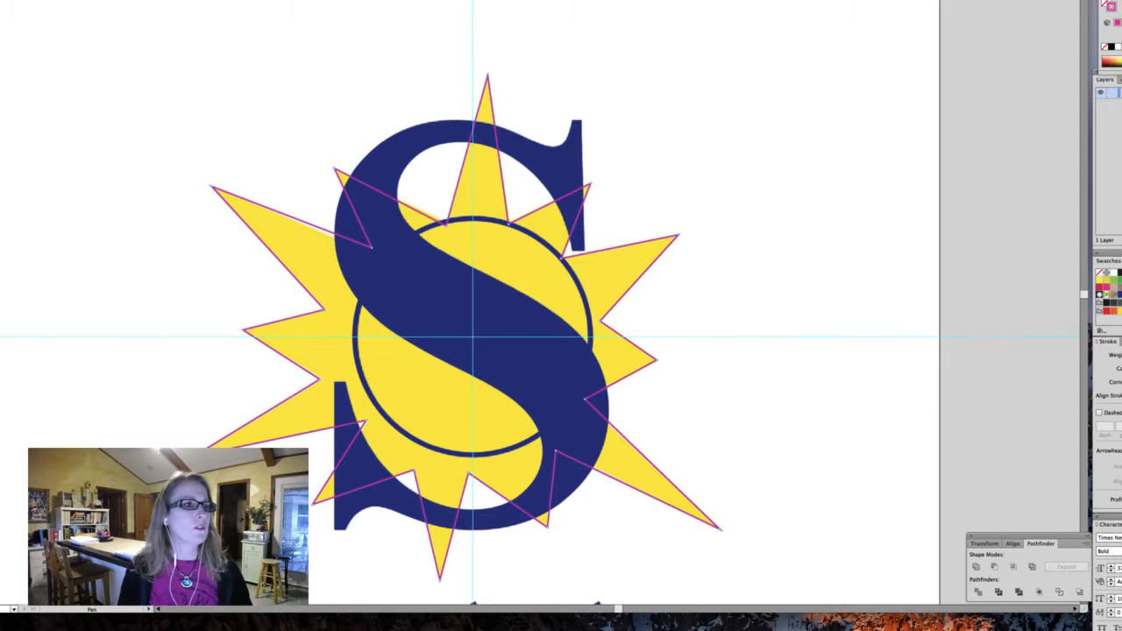
Step: Move the valley anchor points left of the top ray and above the long upper-left ray to match the logo's yellow edges
{"action": "key", "text": "a"}
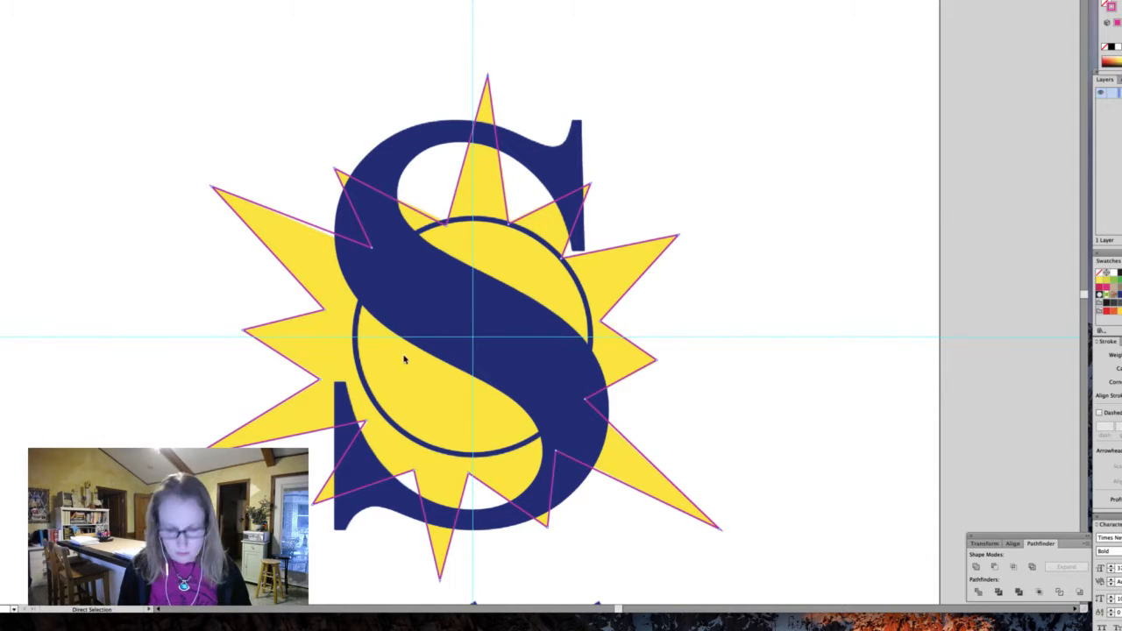
{"action": "key", "text": "z"}
{"action": "left_click", "coordinate": [402, 216]}
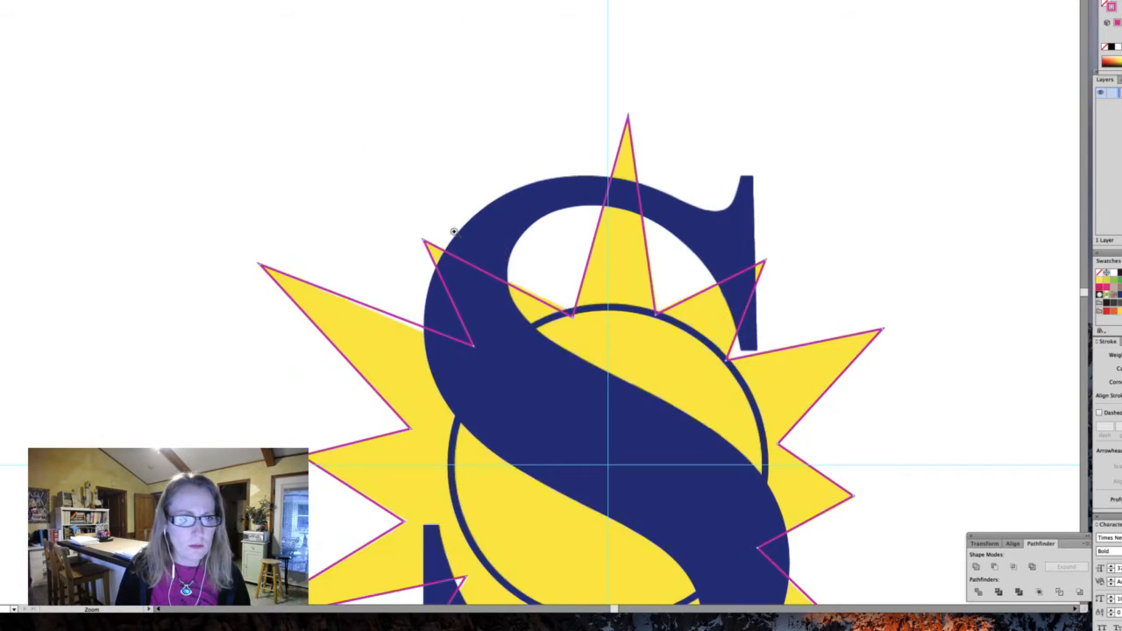
{"action": "left_click", "coordinate": [566, 311]}
{"action": "key", "text": "a"}
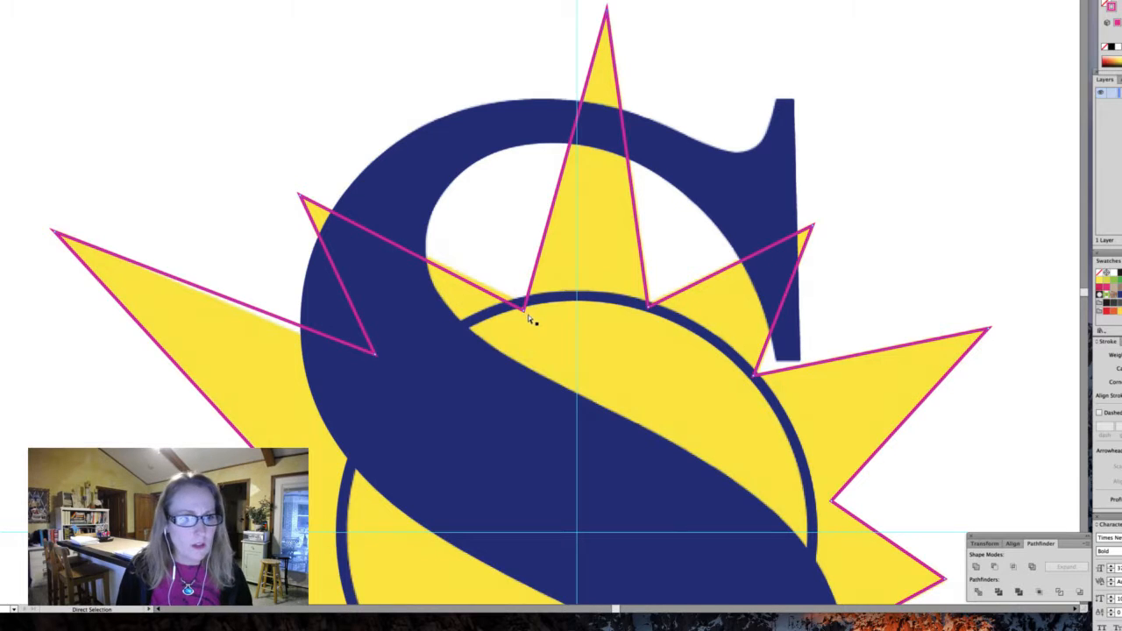
{"action": "left_click_drag", "start_coordinate": [525, 311], "coordinate": [526, 304]}
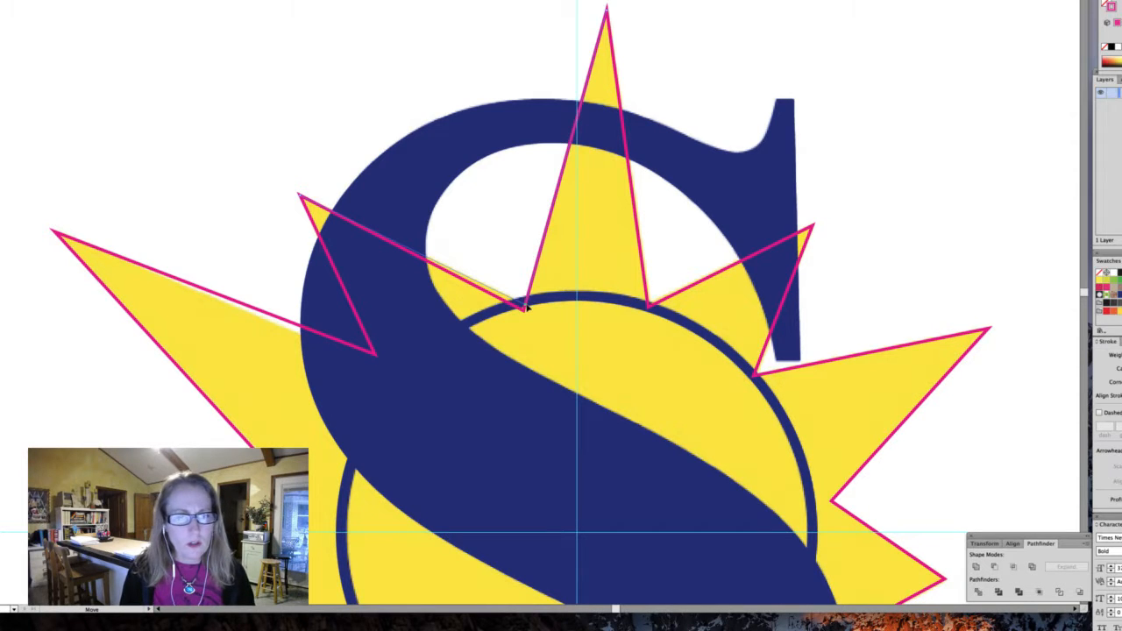
{"action": "left_click_drag", "start_coordinate": [527, 304], "coordinate": [526, 303]}
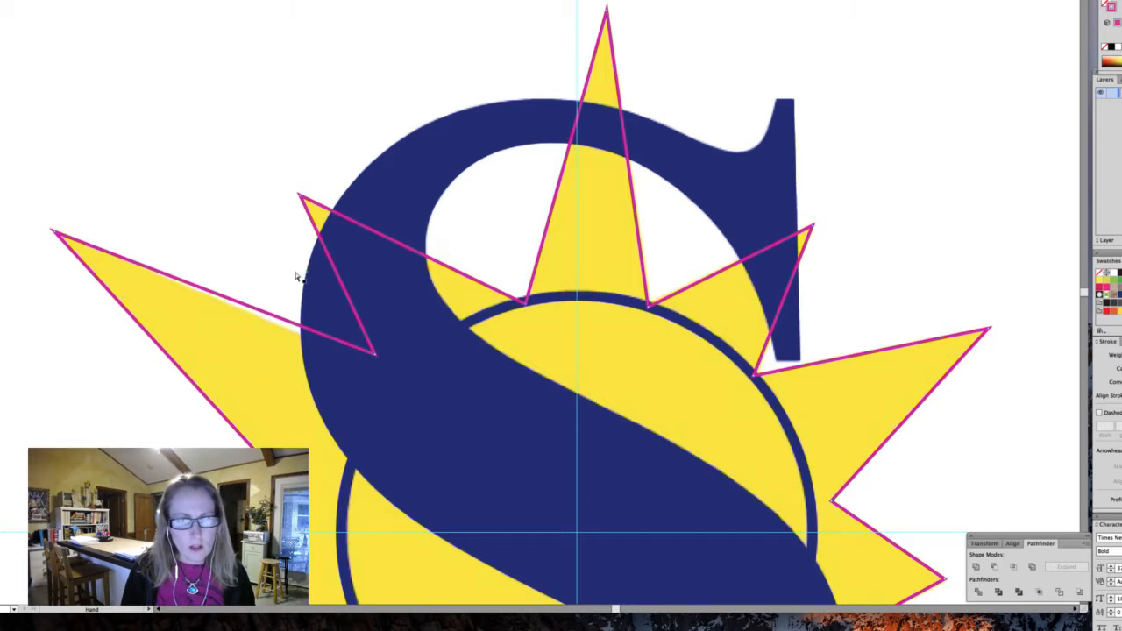
{"action": "left_click_drag", "start_coordinate": [300, 275], "coordinate": [448, 230]}
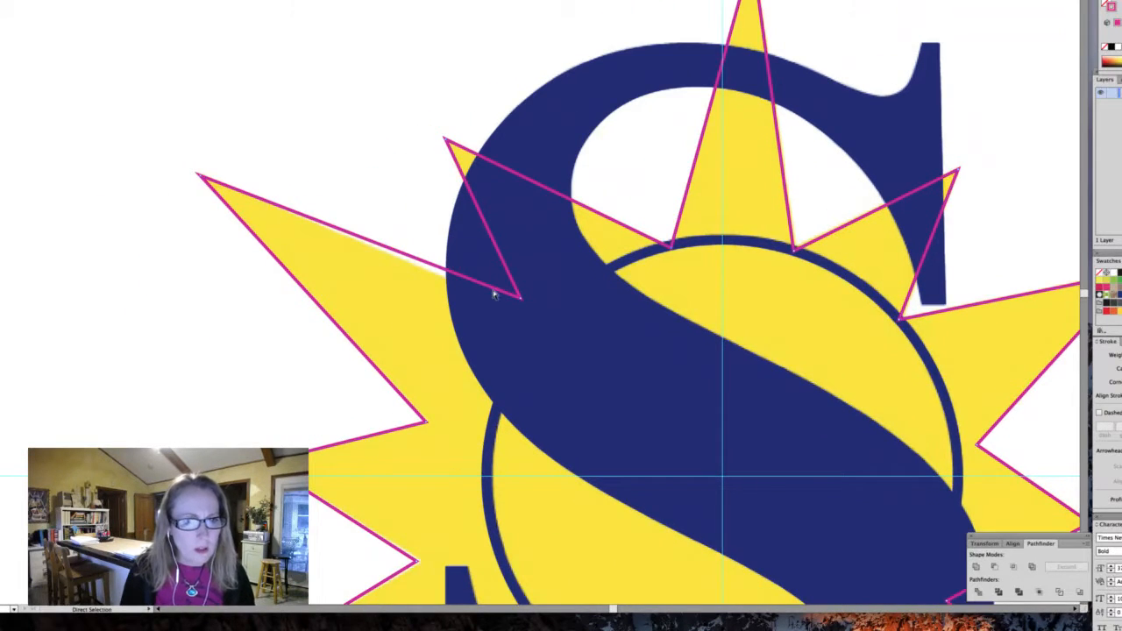
{"action": "left_click_drag", "start_coordinate": [522, 302], "coordinate": [526, 312]}
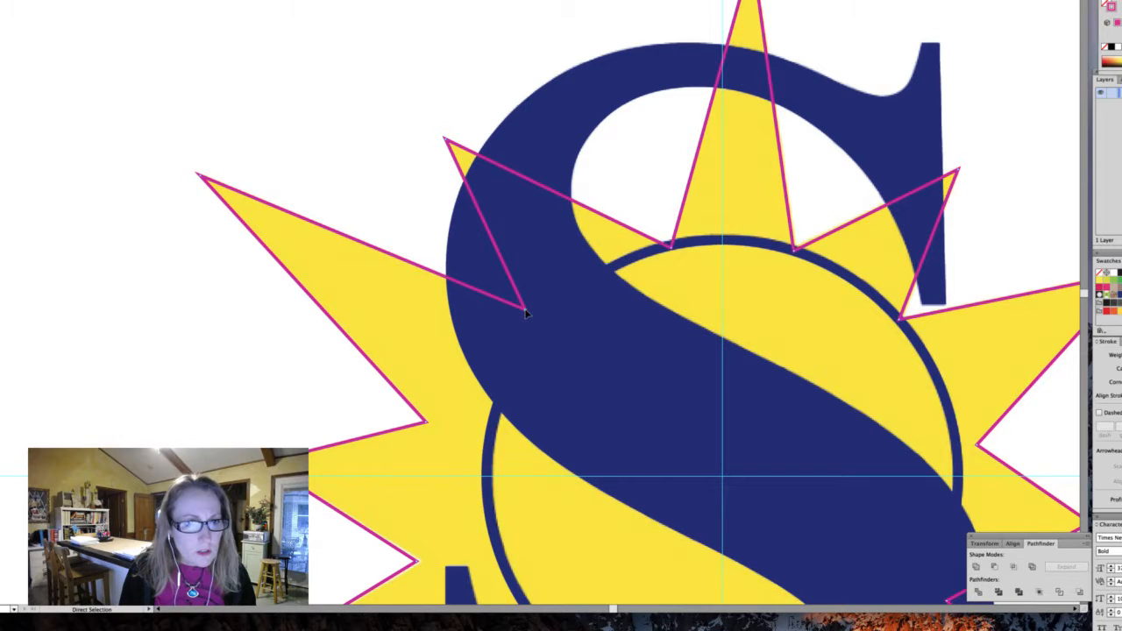
Step: Move the valley anchor points above and below the short left ray and below the long lower-left ray onto the logo's yellow edges
{"action": "scroll", "coordinate": [398, 258], "scroll_direction": "down", "scroll_amount": 5}
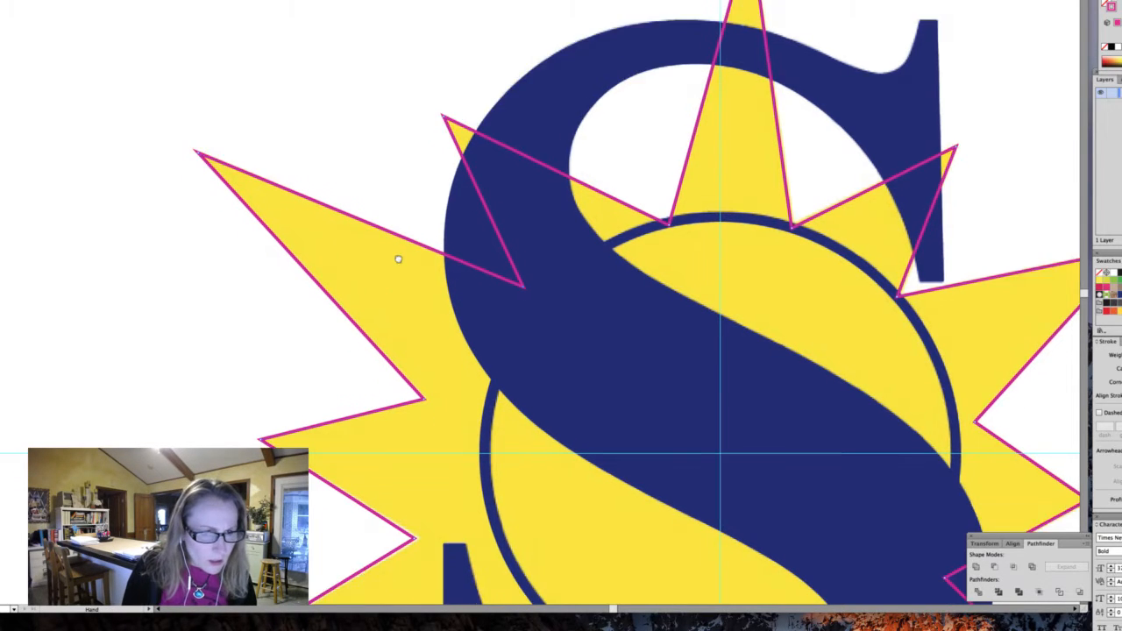
{"action": "mouse_move", "coordinate": [427, 233]}
{"action": "left_mouse_down"}
{"action": "mouse_move", "coordinate": [391, 229]}
{"action": "mouse_move", "coordinate": [429, 233]}
{"action": "left_mouse_up"}
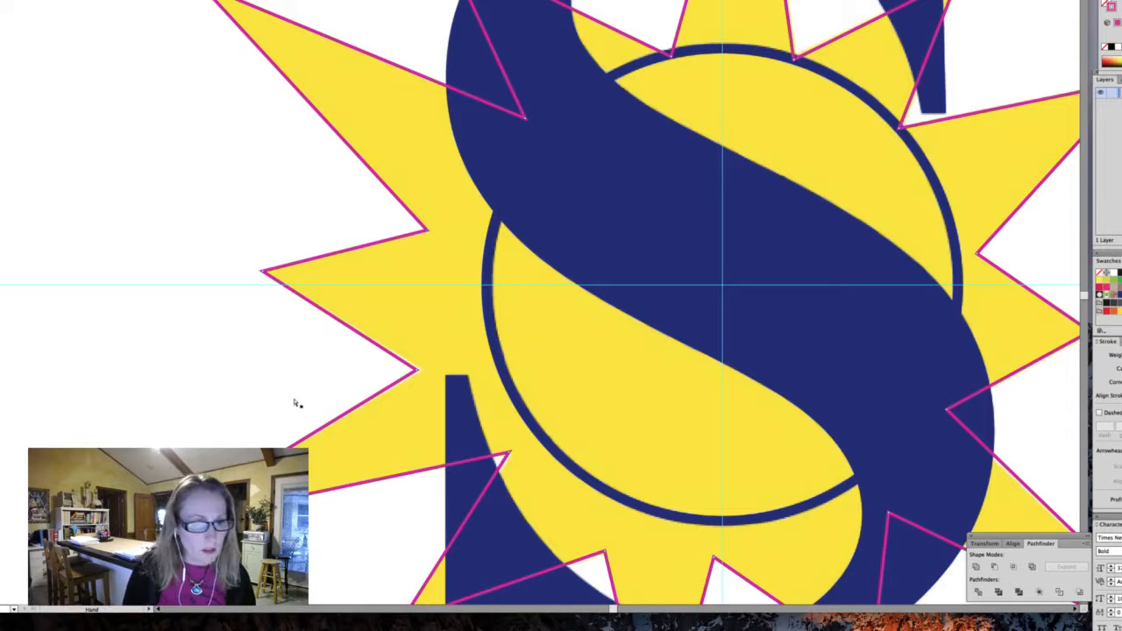
{"action": "left_click_drag", "start_coordinate": [294, 401], "coordinate": [248, 339]}
{"action": "left_click_drag", "start_coordinate": [372, 308], "coordinate": [377, 309]}
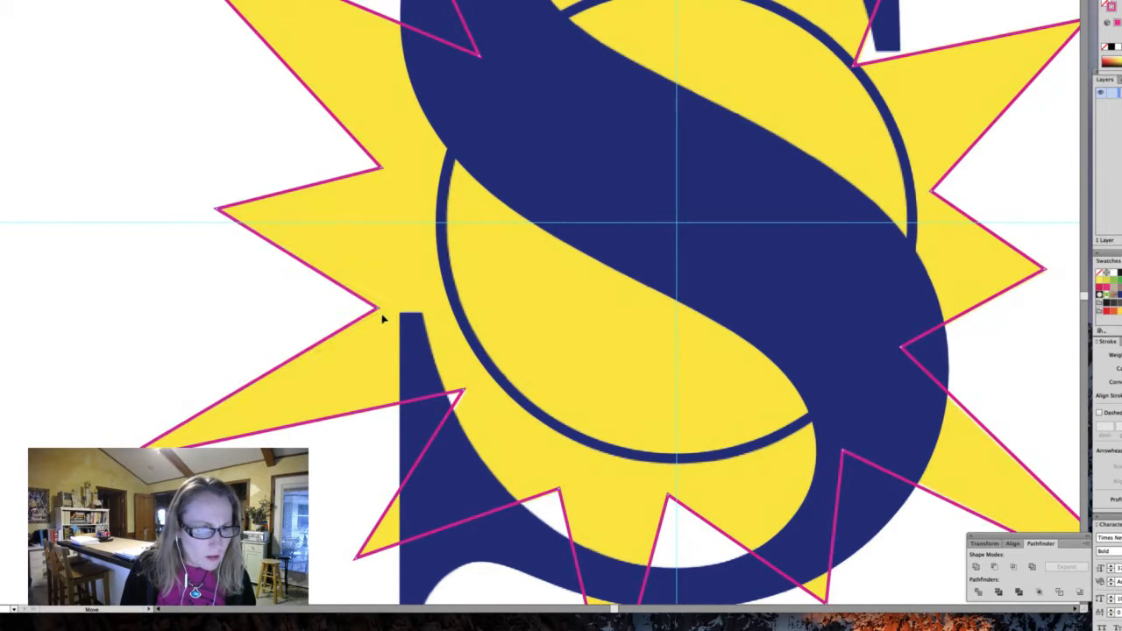
{"action": "left_click_drag", "start_coordinate": [383, 453], "coordinate": [303, 395]}
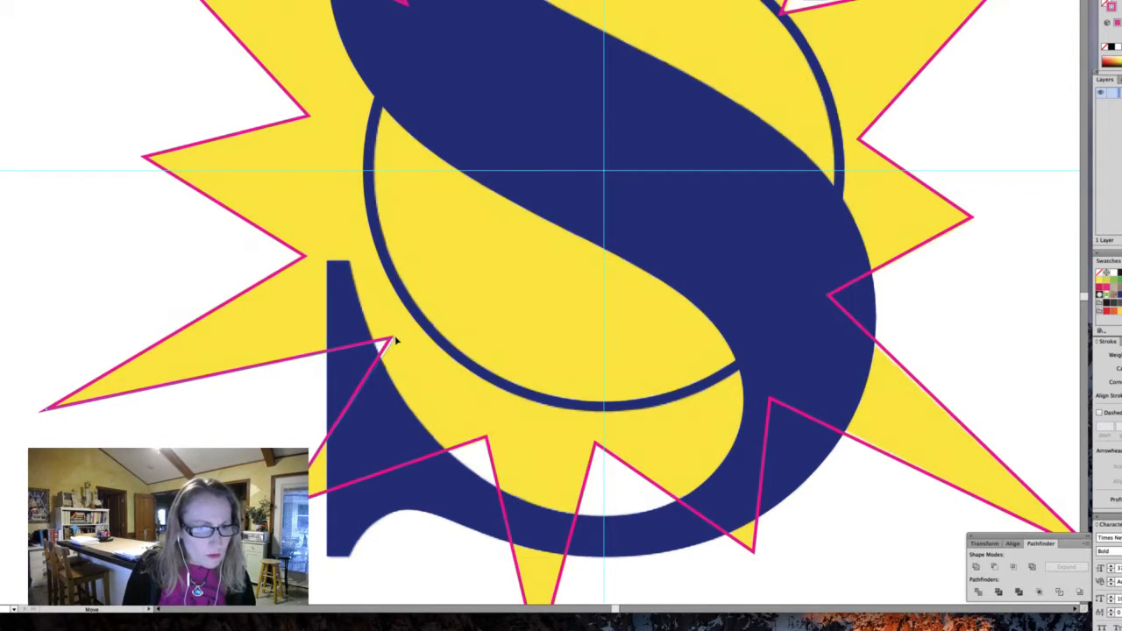
{"action": "left_click_drag", "start_coordinate": [395, 338], "coordinate": [397, 337]}
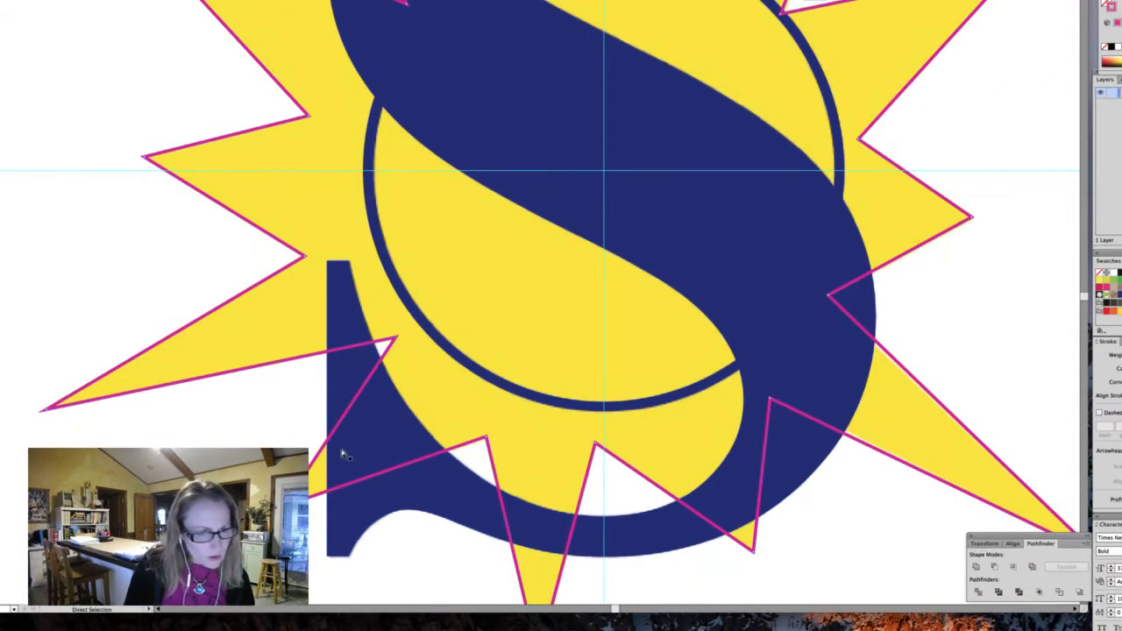
Step: Adjust the valley anchor points on both sides of the long lower-right ray so its outline follows the yellow edges
{"action": "left_click_drag", "start_coordinate": [456, 477], "coordinate": [388, 380]}
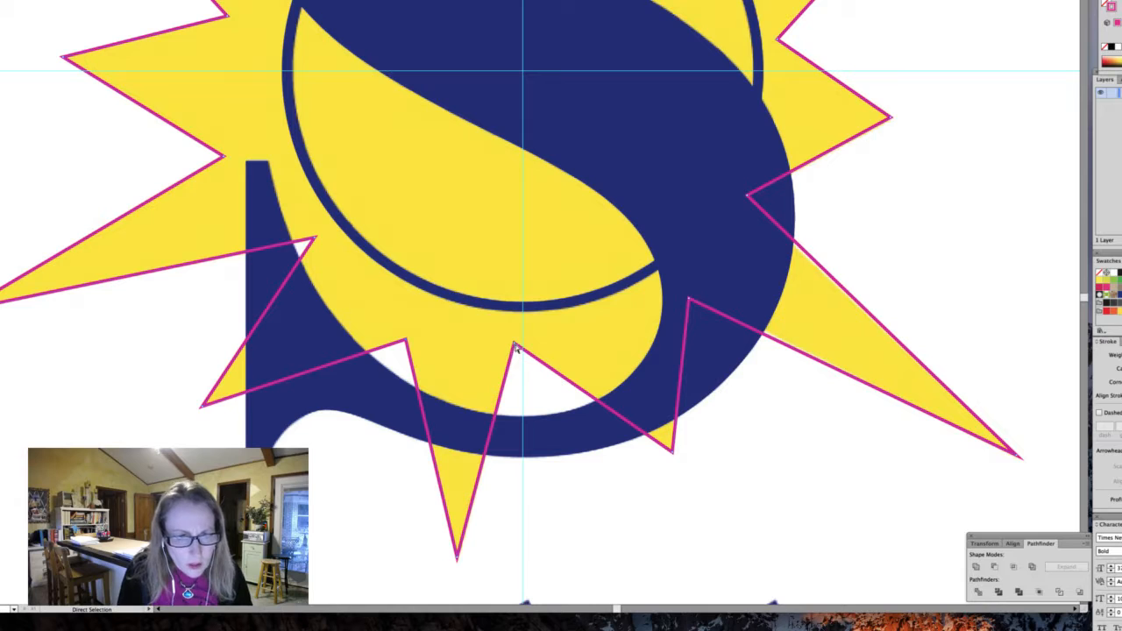
{"action": "left_click_drag", "start_coordinate": [603, 405], "coordinate": [508, 413]}
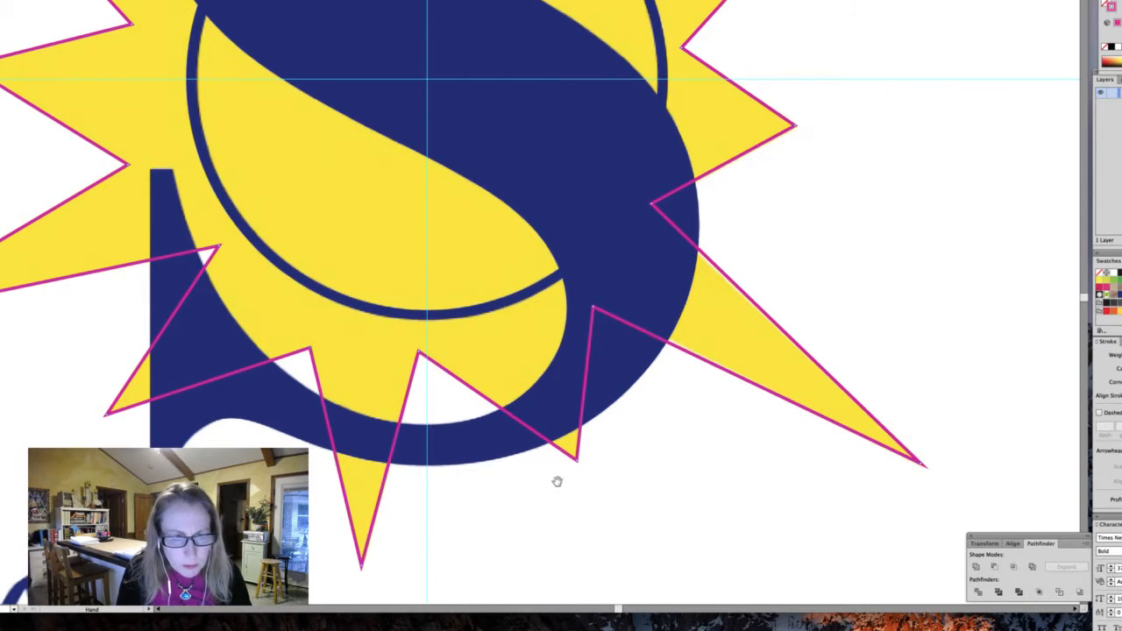
{"action": "left_click_drag", "start_coordinate": [597, 473], "coordinate": [494, 483]}
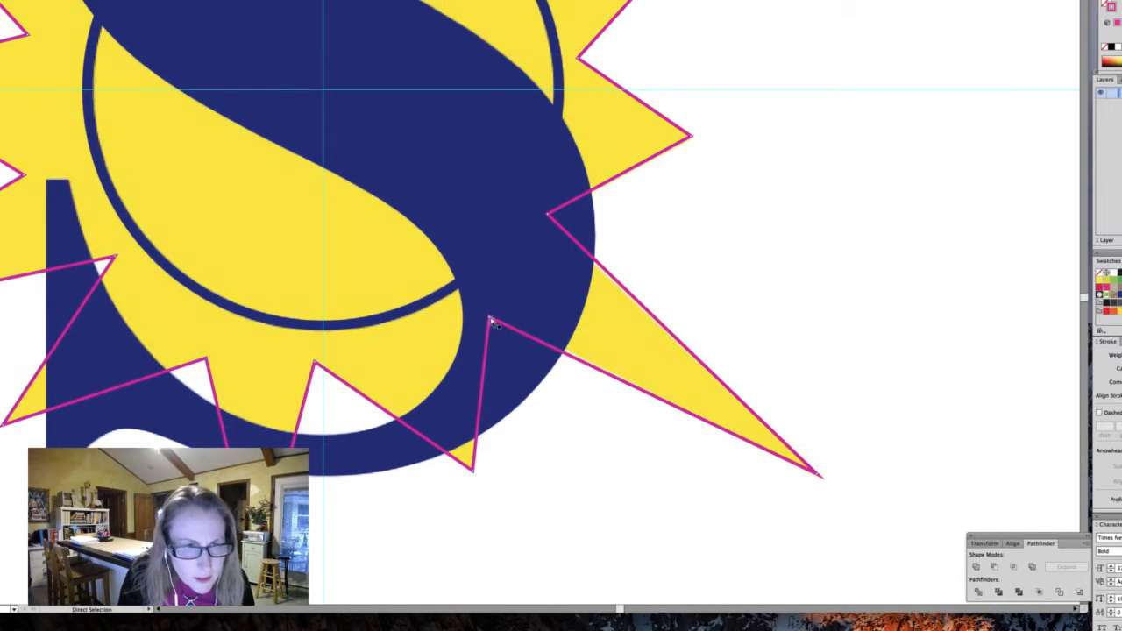
{"action": "left_click_drag", "start_coordinate": [491, 322], "coordinate": [489, 313]}
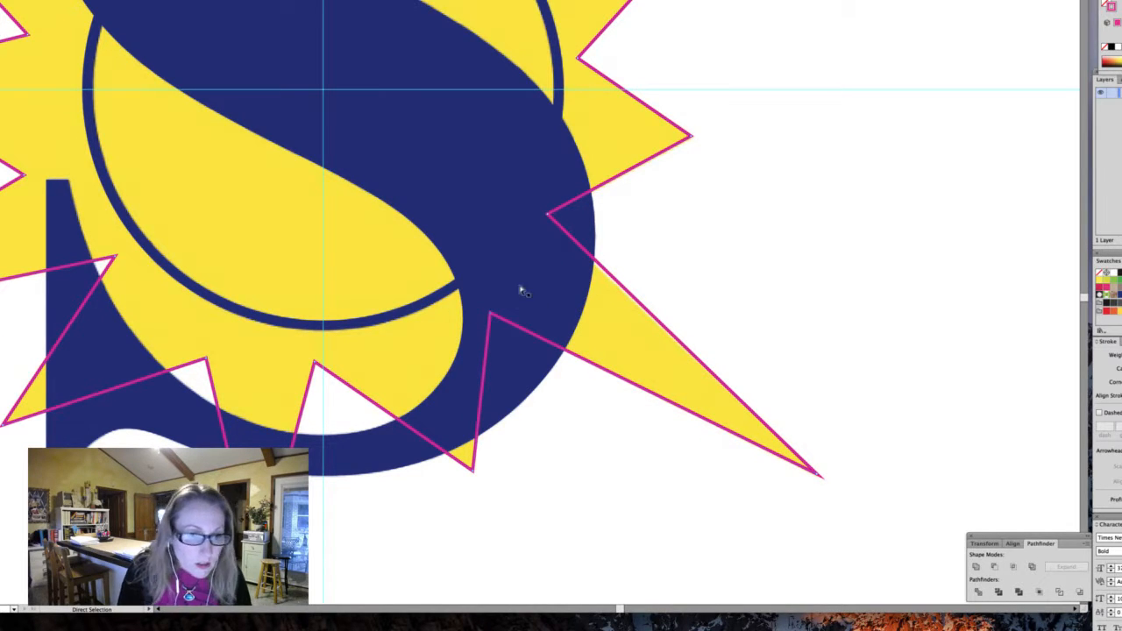
{"action": "scroll", "coordinate": [519, 272], "scroll_direction": "up", "scroll_amount": 3}
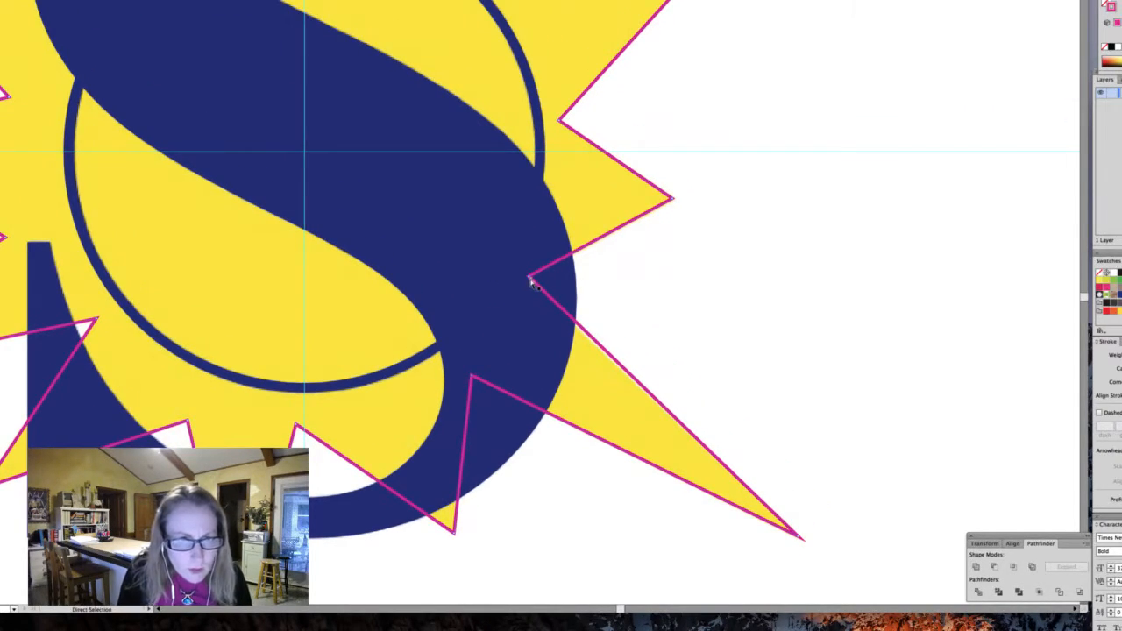
{"action": "left_click_drag", "start_coordinate": [530, 281], "coordinate": [525, 280]}
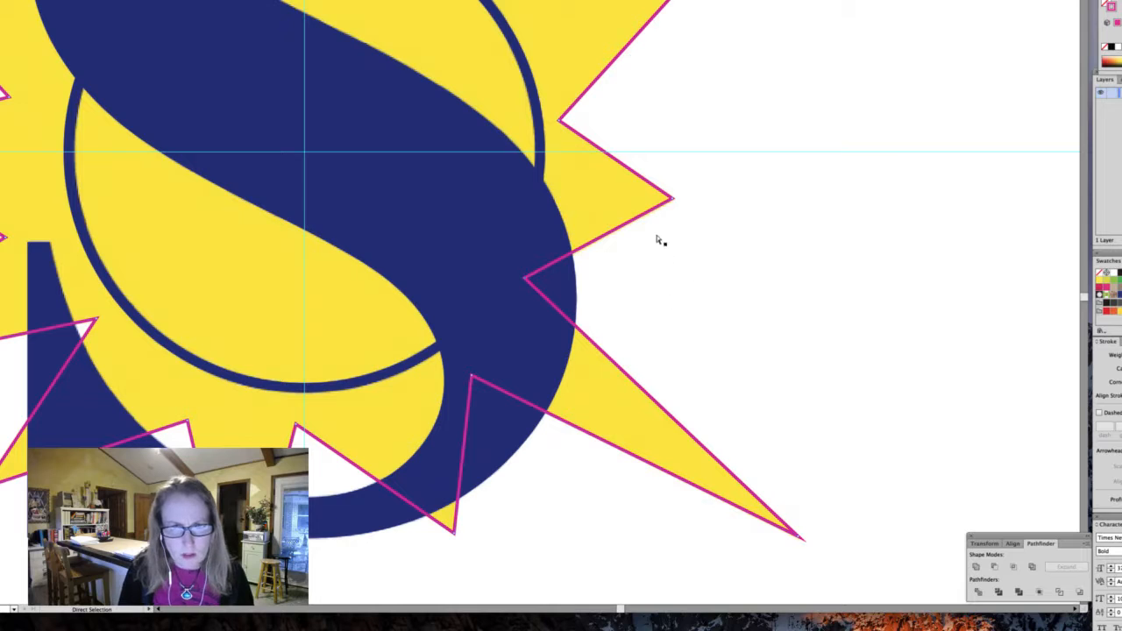
Step: Adjust the short right ray's tip and the valley anchor point beside the S's upper serif to match the logo
{"action": "scroll", "coordinate": [672, 306], "scroll_direction": "up", "scroll_amount": 5}
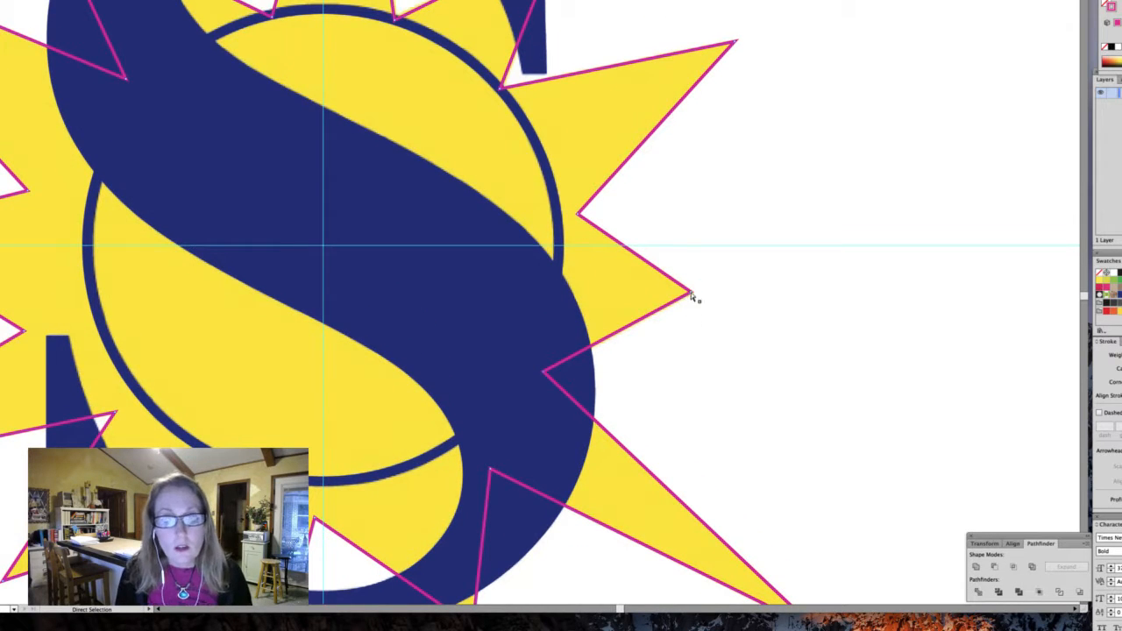
{"action": "left_click_drag", "start_coordinate": [692, 298], "coordinate": [698, 297]}
{"action": "scroll", "coordinate": [652, 343], "scroll_direction": "up", "scroll_amount": 8}
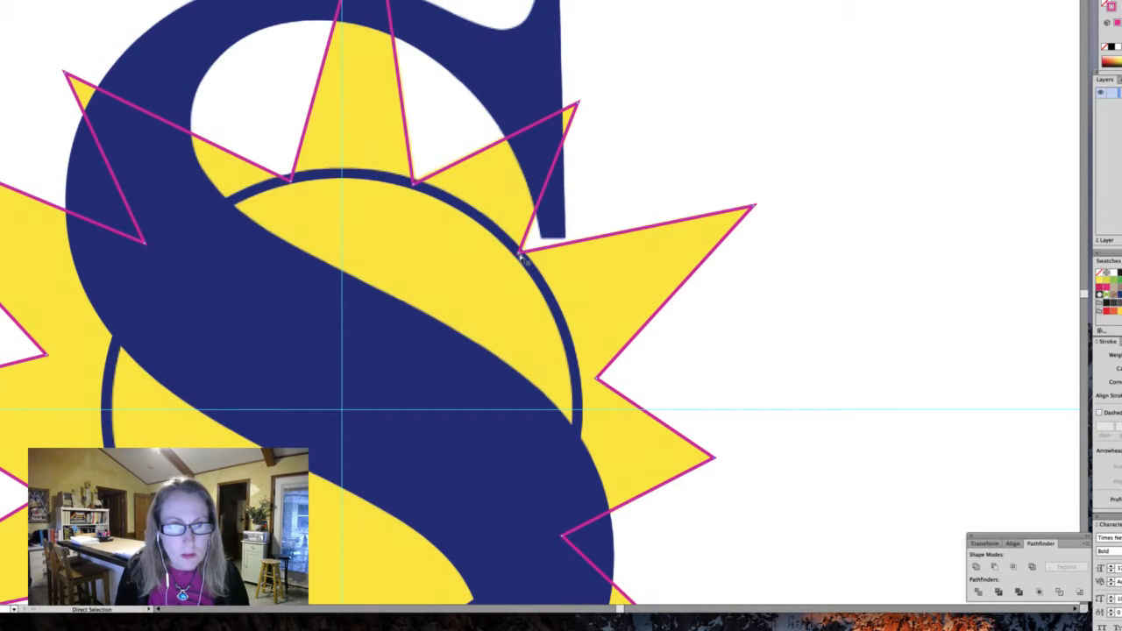
{"action": "left_click_drag", "start_coordinate": [522, 254], "coordinate": [523, 252]}
Step: Refine the valley anchor point beside the S's upper serif so the upper-right ray's top edge covers the yellow
{"action": "left_click", "coordinate": [546, 300]}
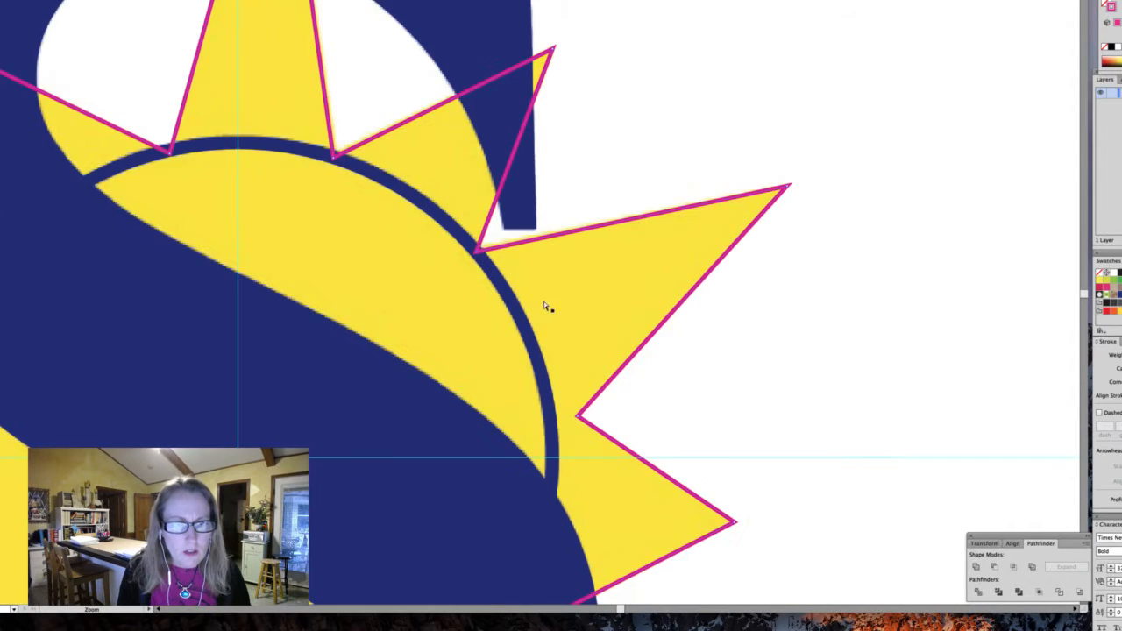
{"action": "left_click", "coordinate": [515, 320]}
{"action": "left_click", "coordinate": [516, 321]}
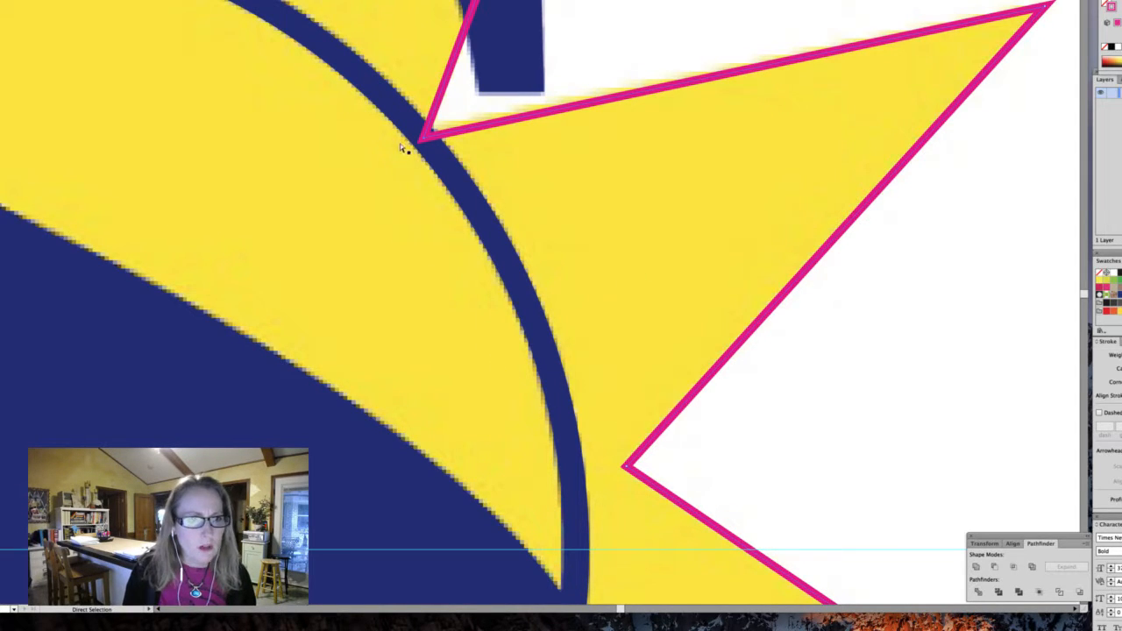
{"action": "left_click", "coordinate": [600, 214], "text": "alt"}
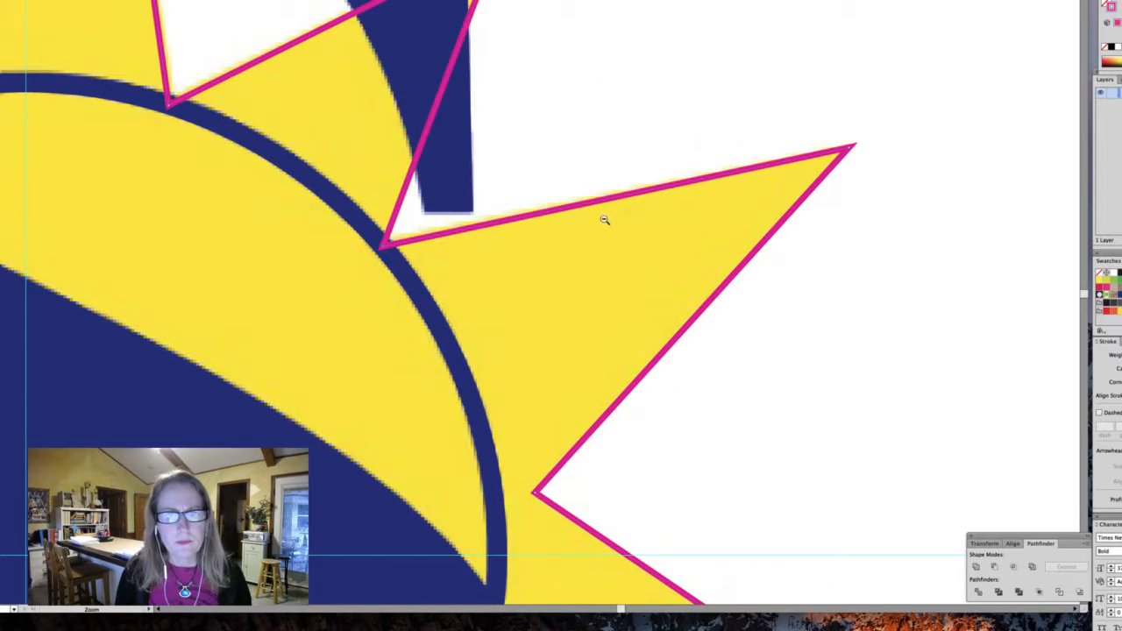
{"action": "left_click", "coordinate": [594, 238], "text": "alt"}
{"action": "left_click", "coordinate": [518, 298], "text": "alt"}
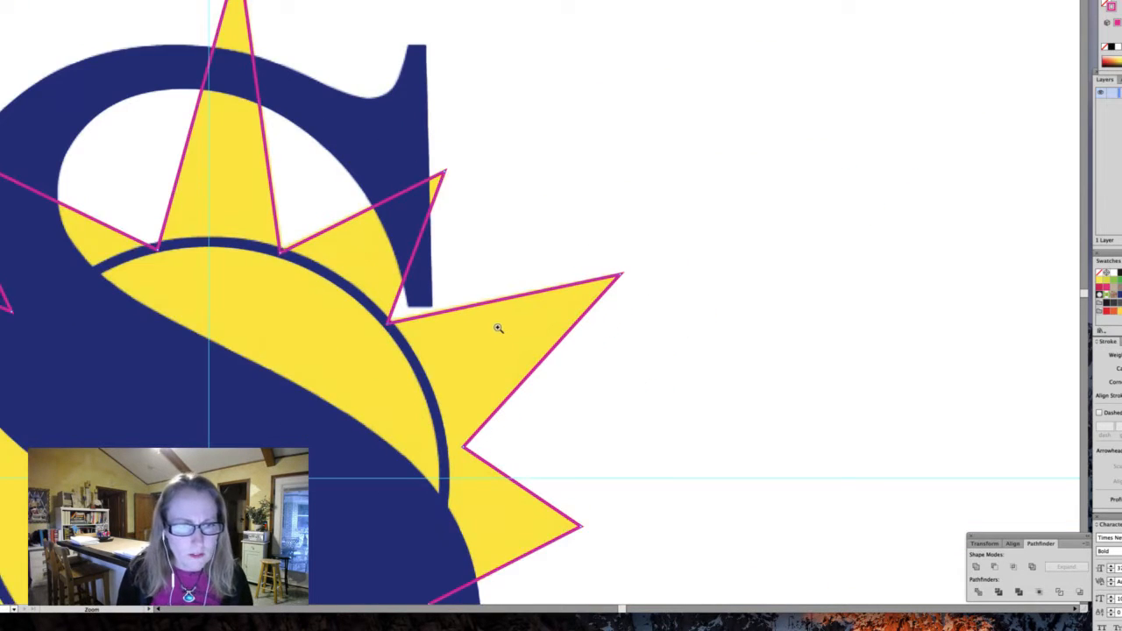
{"action": "left_click", "coordinate": [499, 321]}
{"action": "left_click_drag", "start_coordinate": [506, 313], "coordinate": [659, 290]}
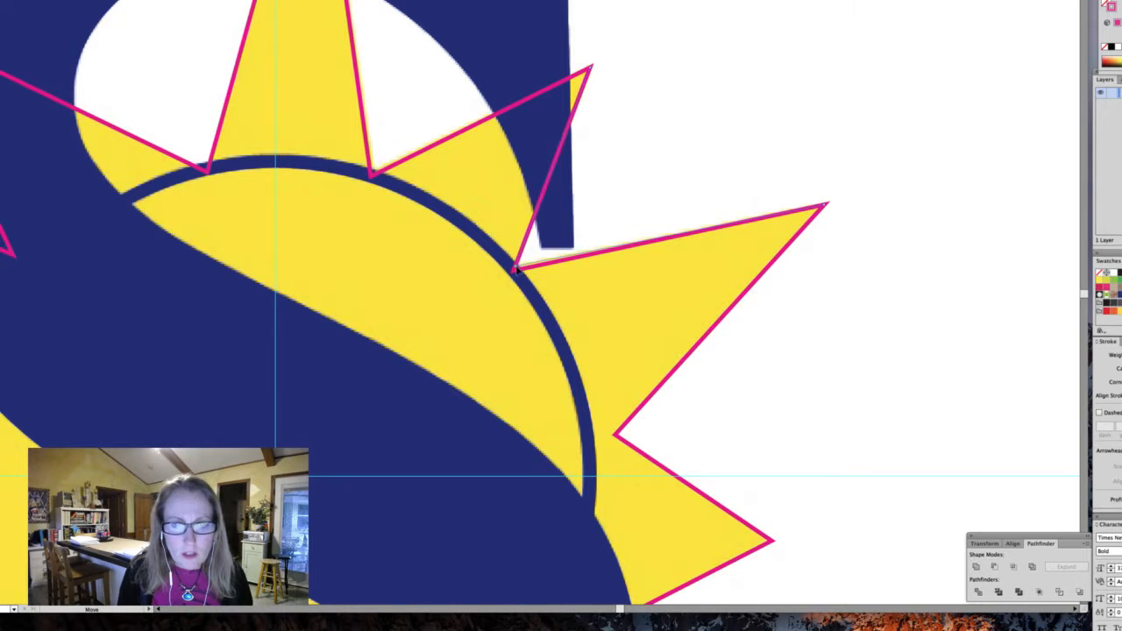
Step: Move the short upper-right ray's tip and the valley anchor point right of the top ray onto the yellow edges
{"action": "left_click_drag", "start_coordinate": [533, 166], "coordinate": [571, 237]}
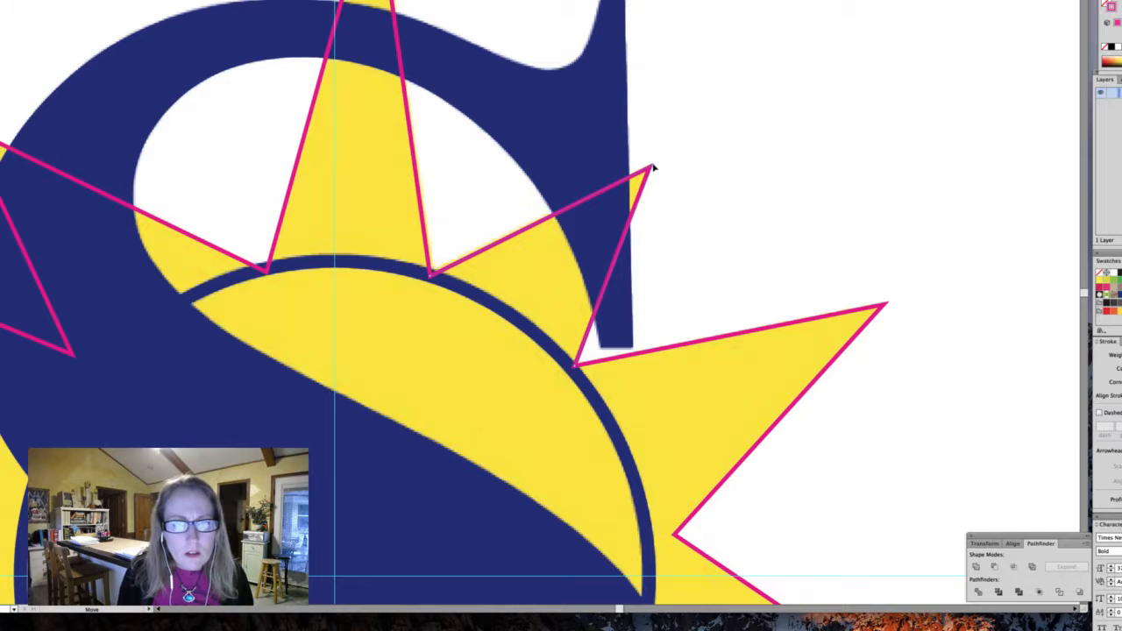
{"action": "left_click_drag", "start_coordinate": [652, 169], "coordinate": [654, 164]}
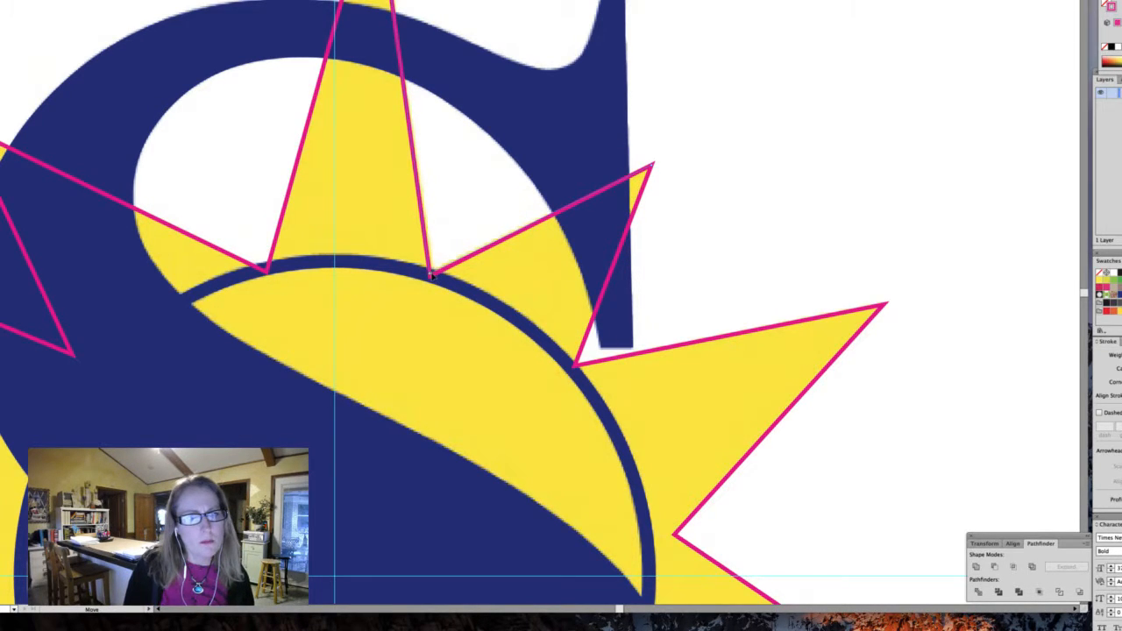
{"action": "left_click_drag", "start_coordinate": [434, 222], "coordinate": [483, 319]}
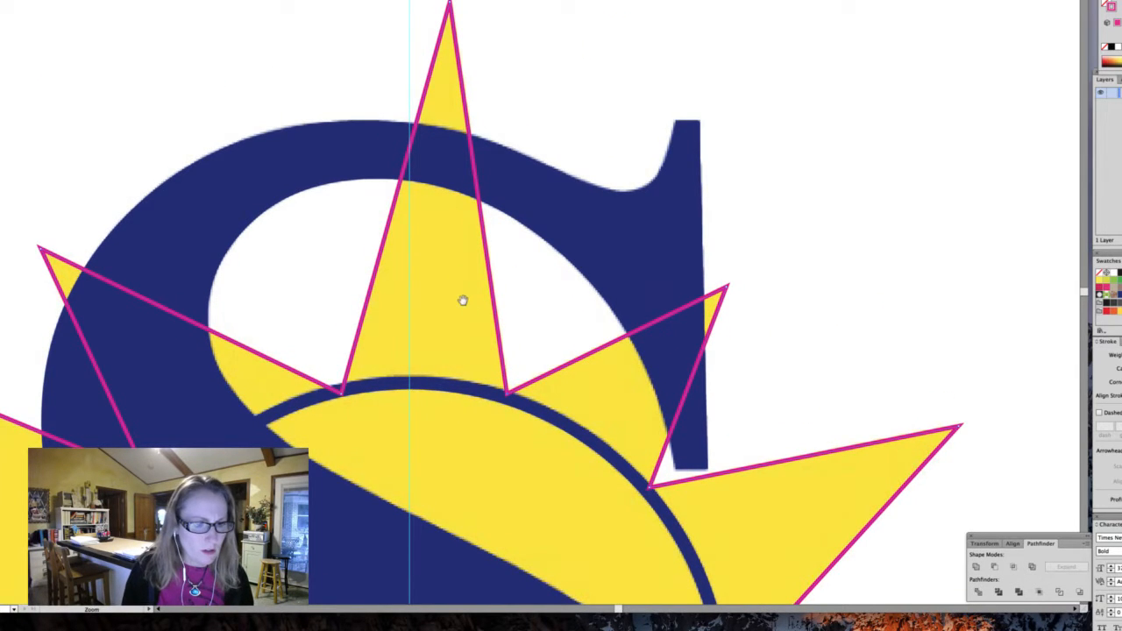
Step: Examine the traced sun outline against the logo's yellow rays, close up and as a whole
{"action": "left_click", "coordinate": [474, 325], "text": "alt"}
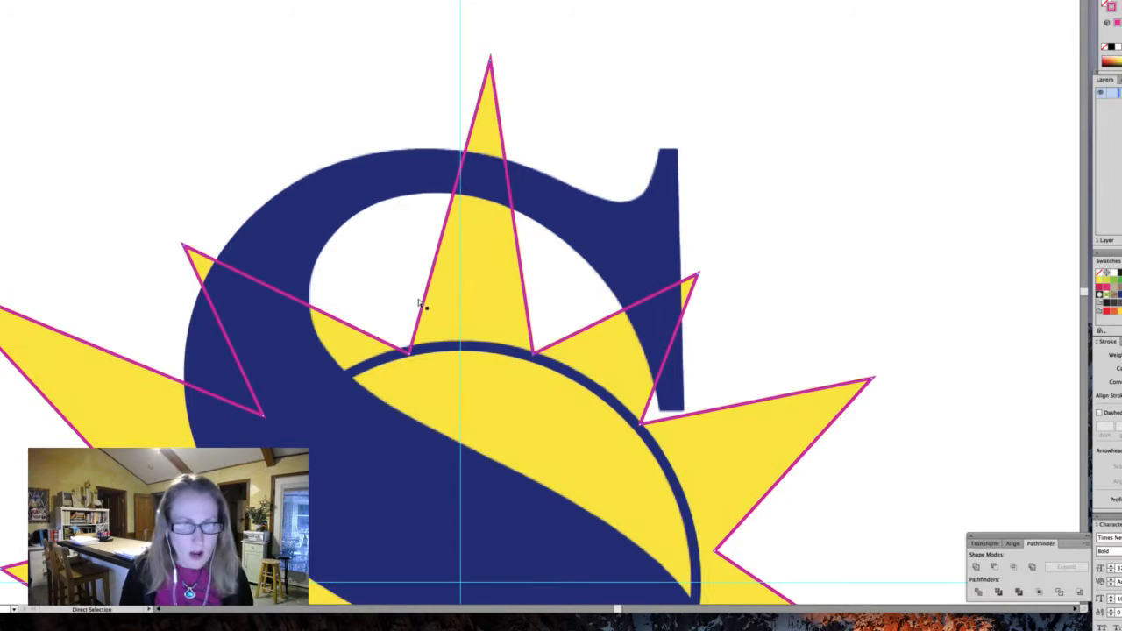
{"action": "left_click", "coordinate": [494, 398], "text": "alt"}
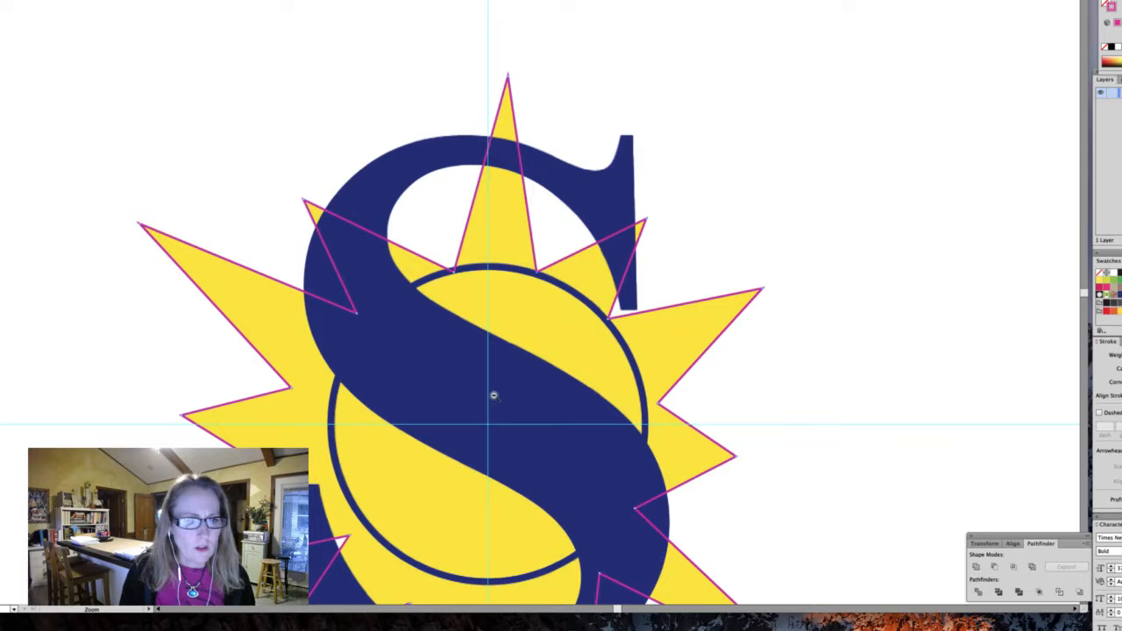
{"action": "left_click", "coordinate": [526, 338]}
{"action": "left_click", "coordinate": [518, 326], "text": "alt"}
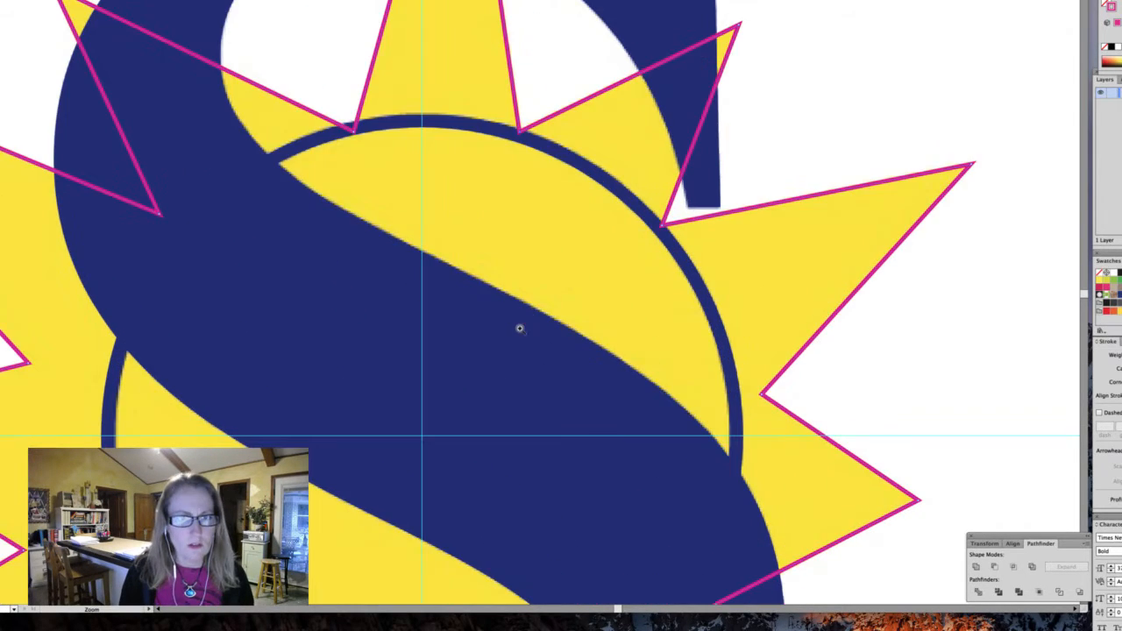
{"action": "left_click", "coordinate": [512, 261]}
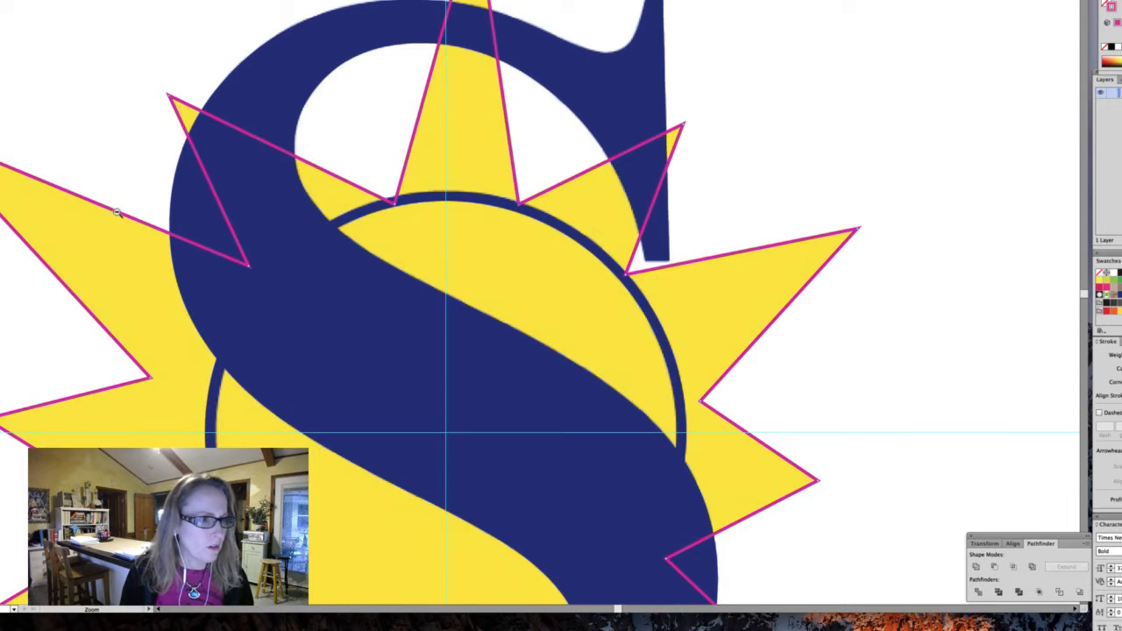
{"action": "key", "text": "a"}
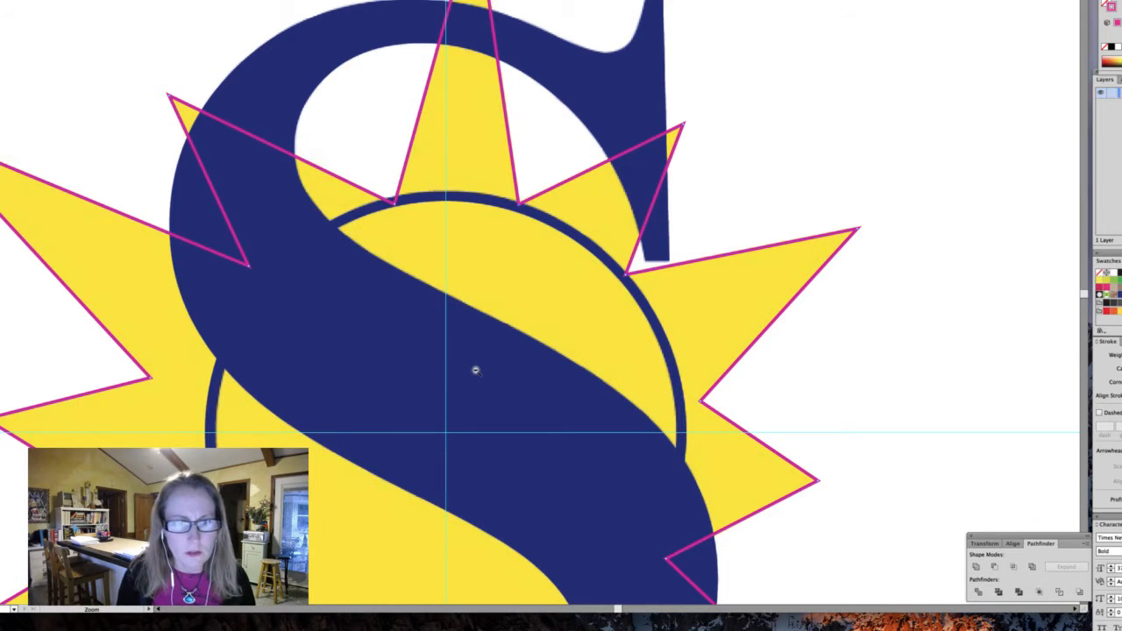
{"action": "key", "text": "z"}
{"action": "left_click", "coordinate": [513, 369], "text": "alt"}
{"action": "left_click", "coordinate": [567, 400], "text": "alt"}
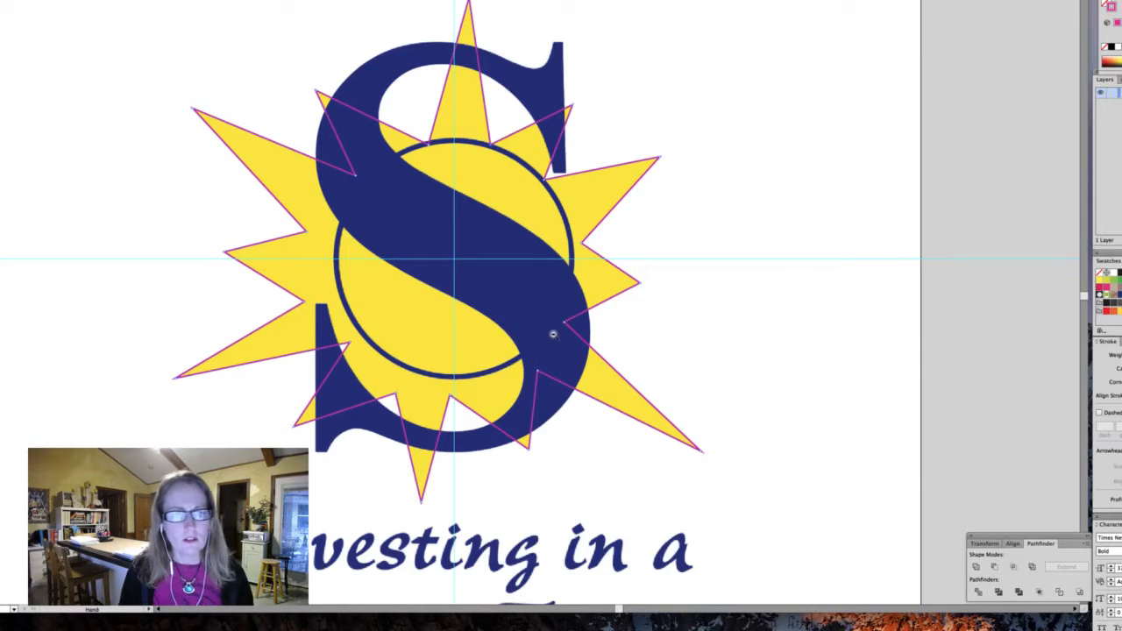
Step: Fill the sun shape with the logo's yellow using the Eyedropper and save it as a CMYK process swatch, C=2 M=4 Y=91 K=0
{"action": "left_click_drag", "start_coordinate": [551, 333], "coordinate": [572, 380]}
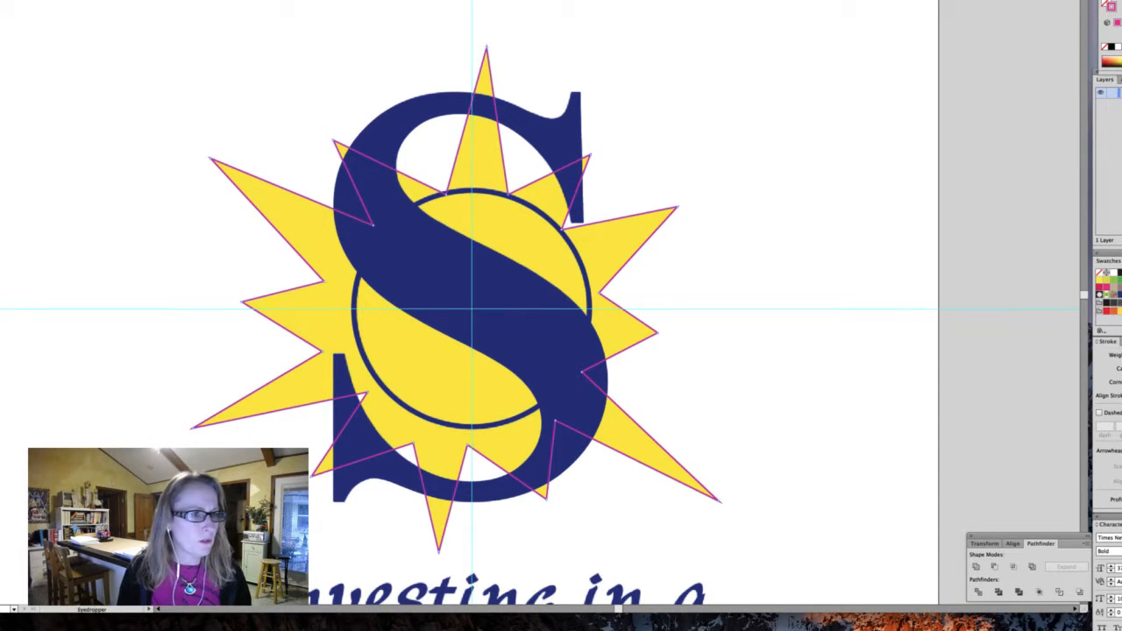
{"action": "left_click", "coordinate": [531, 236]}
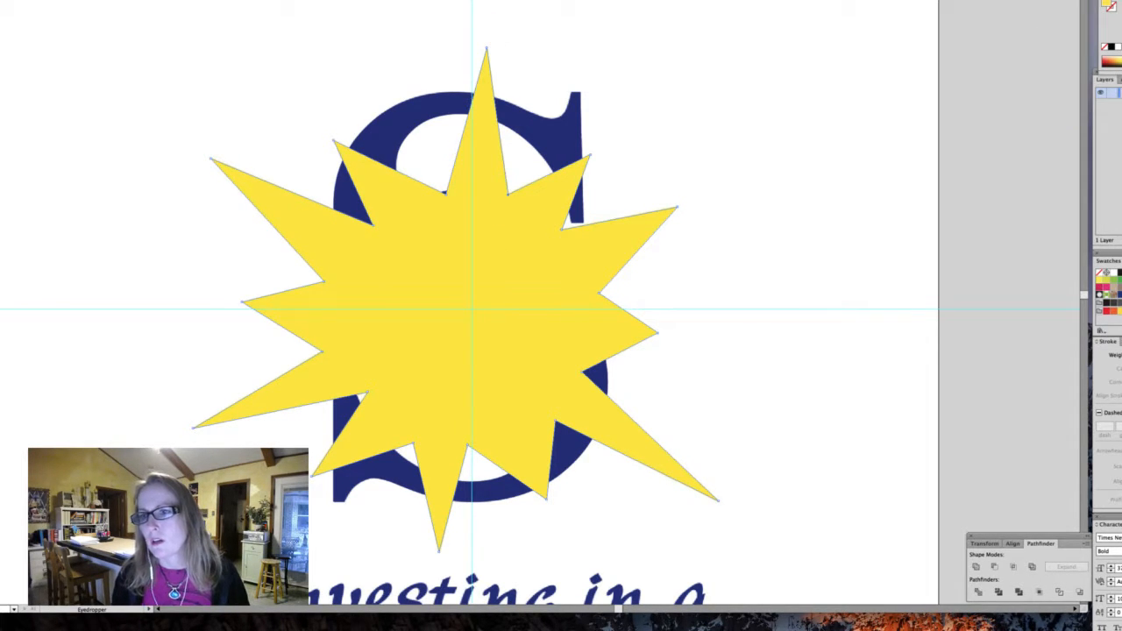
{"action": "left_click", "coordinate": [1120, 330]}
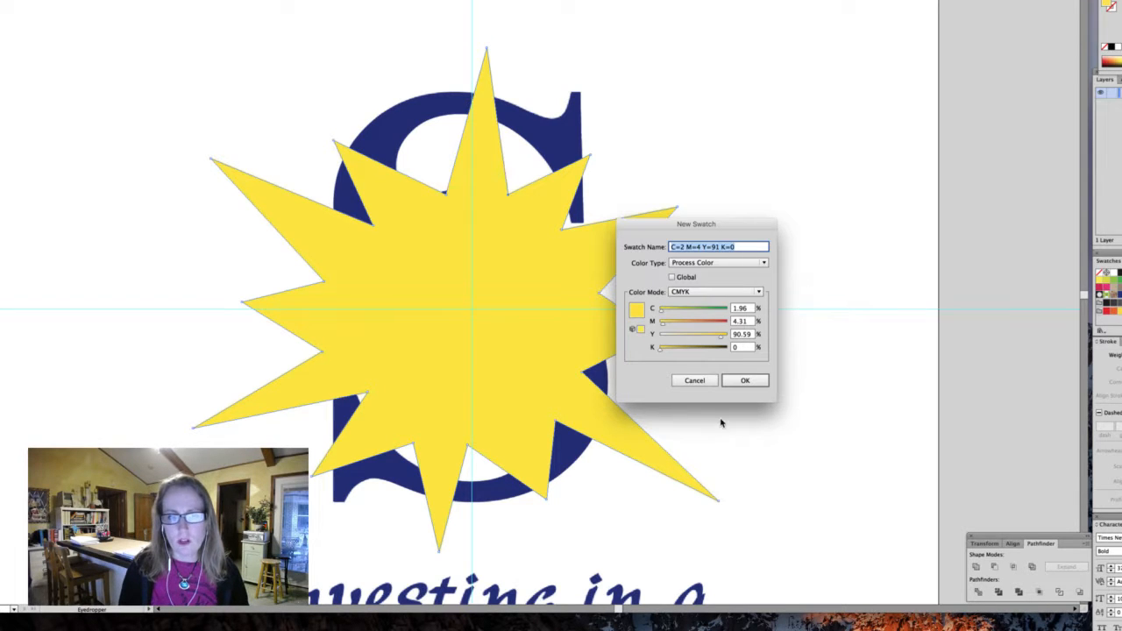
{"action": "left_click", "coordinate": [744, 381]}
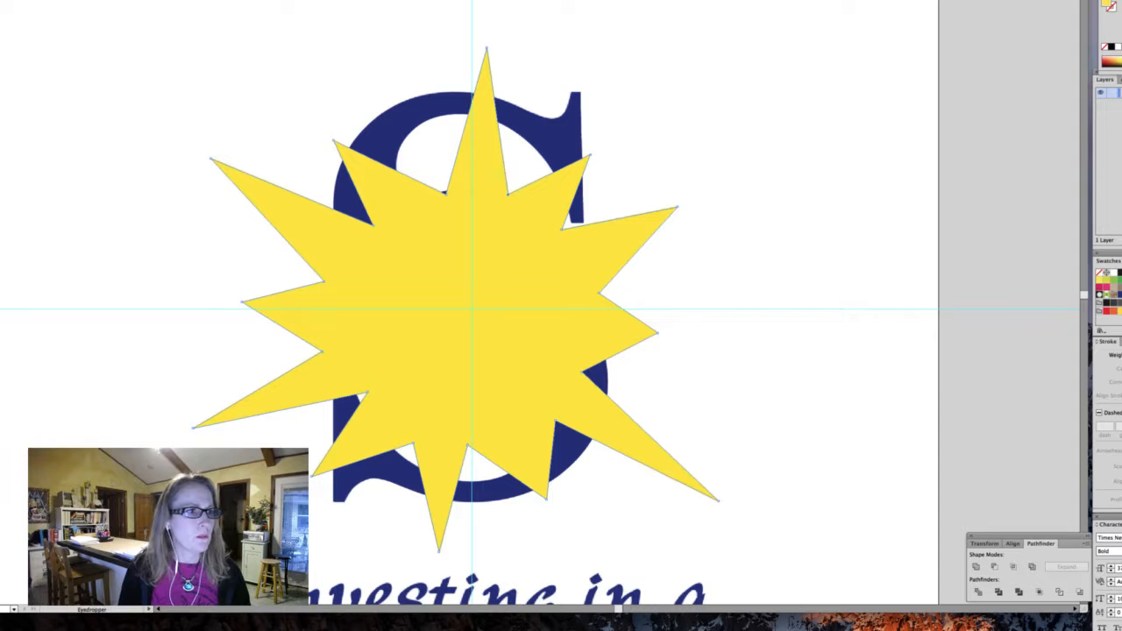
Step: Select the yellow sun shape and send it to the back, behind the blue S and circle
{"action": "key", "text": "v"}
{"action": "left_click", "coordinate": [466, 289]}
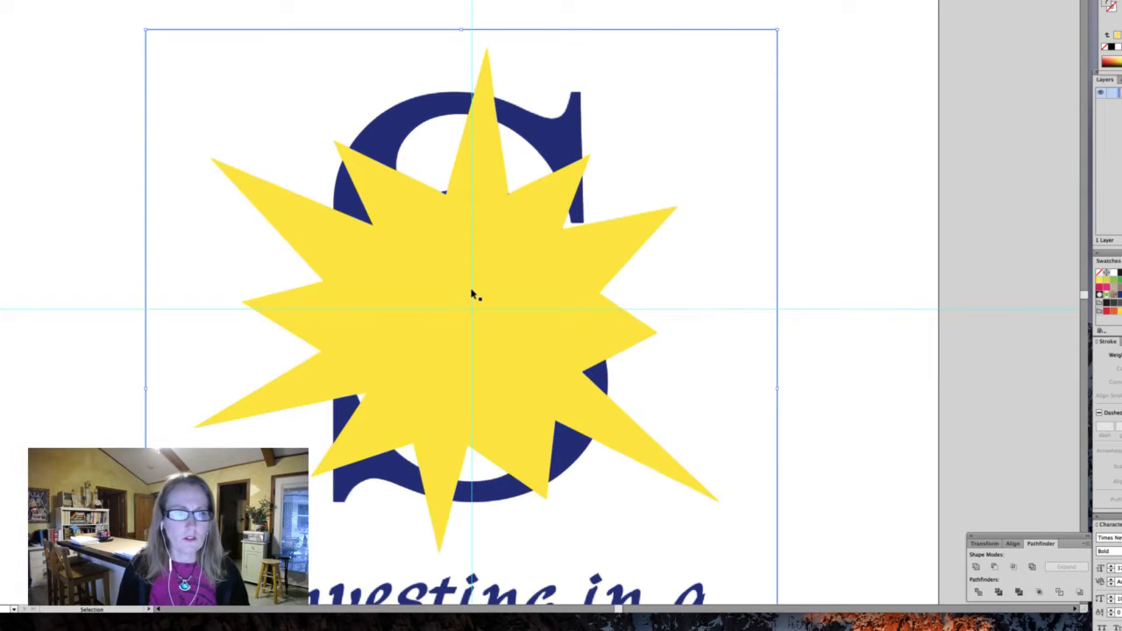
{"action": "left_click", "coordinate": [564, 266]}
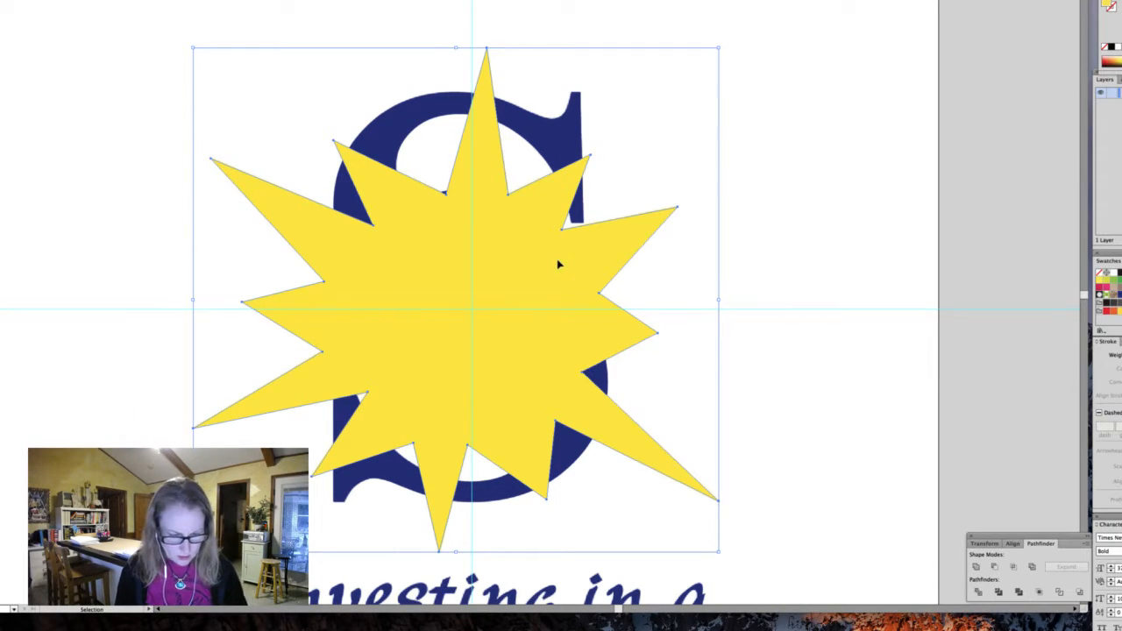
{"action": "key", "text": "super"}
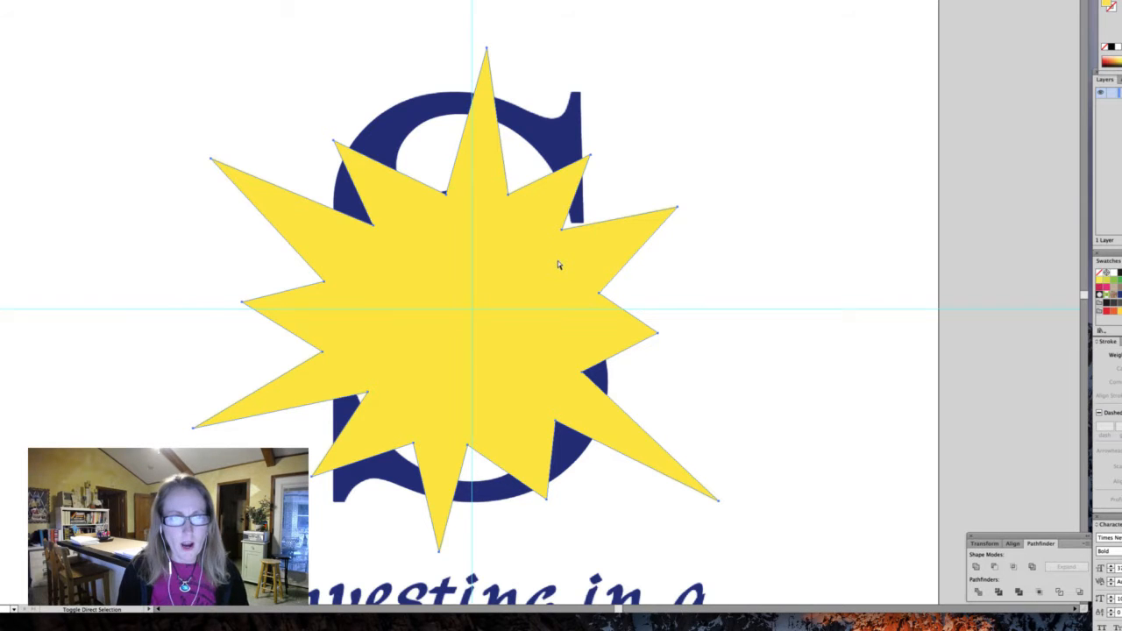
{"action": "key", "text": "super+shift+bracketleft"}
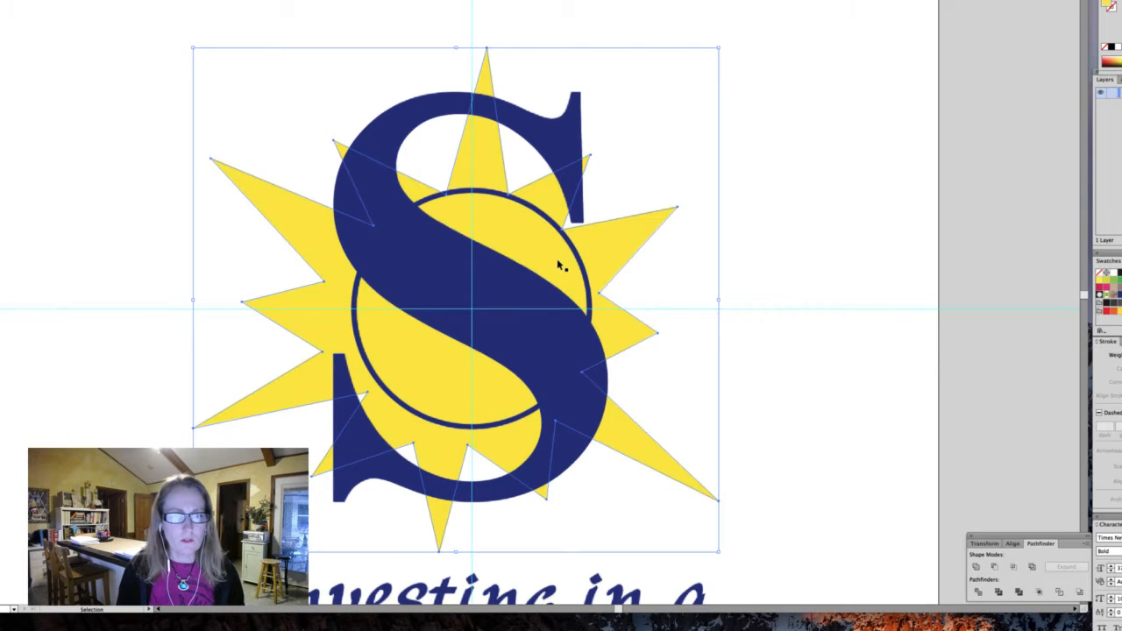
Step: Move the reference PDF logo image off the traced artwork and place it beside the vector S and sun for comparison
{"action": "left_click", "coordinate": [759, 375]}
{"action": "key", "text": "z"}
{"action": "left_click", "coordinate": [507, 368], "text": "alt"}
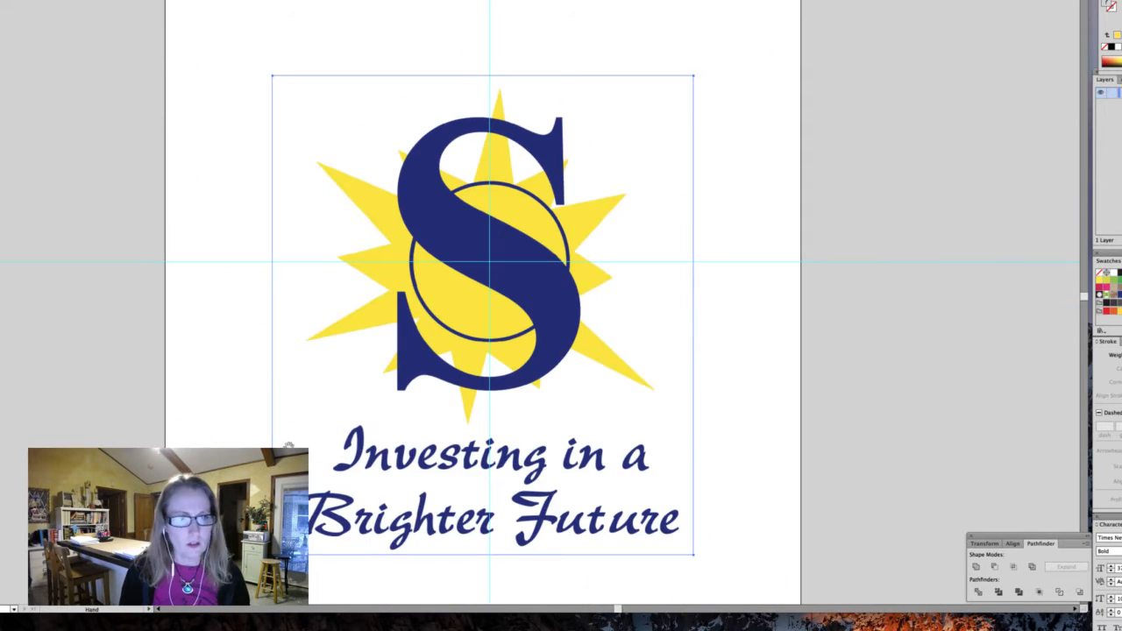
{"action": "left_click_drag", "start_coordinate": [298, 446], "coordinate": [742, 418]}
{"action": "key", "text": "v"}
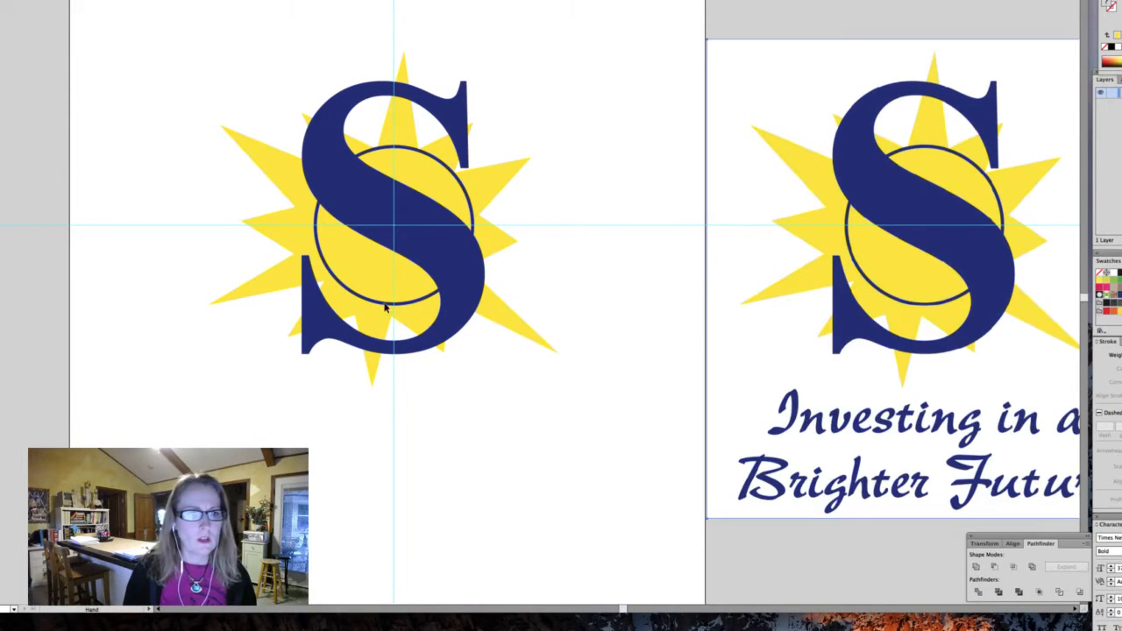
{"action": "key", "text": "super+minus"}
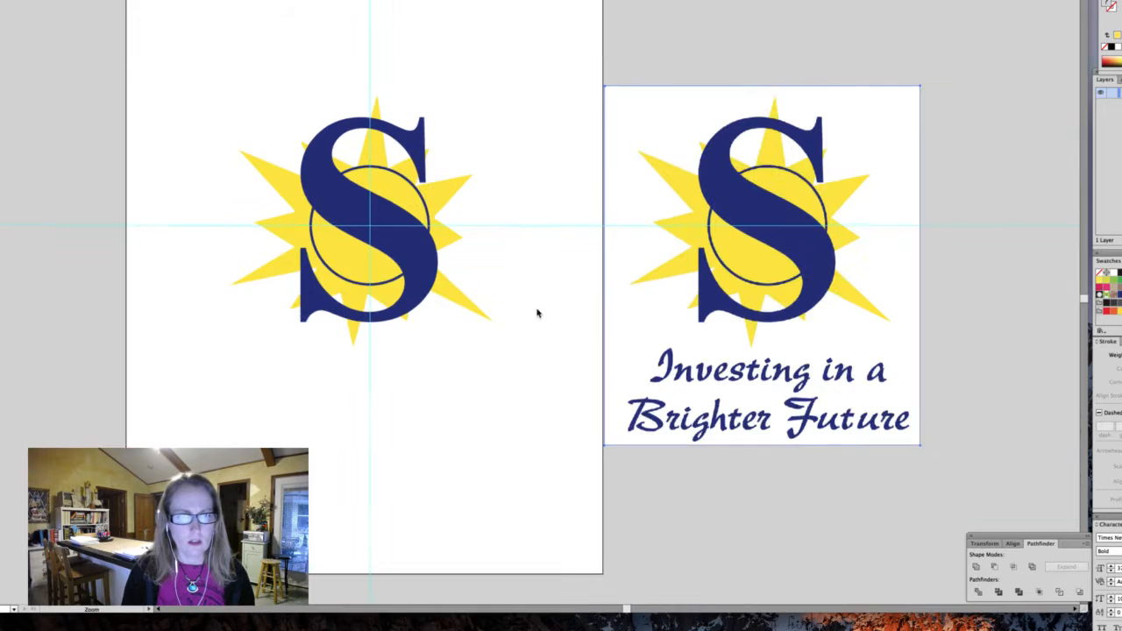
{"action": "left_click_drag", "start_coordinate": [537, 313], "coordinate": [510, 312]}
{"action": "left_click_drag", "start_coordinate": [602, 414], "coordinate": [532, 395]}
{"action": "left_click", "coordinate": [881, 90]}
{"action": "left_click_drag", "start_coordinate": [565, 256], "coordinate": [671, 275]}
{"action": "key", "text": "a"}
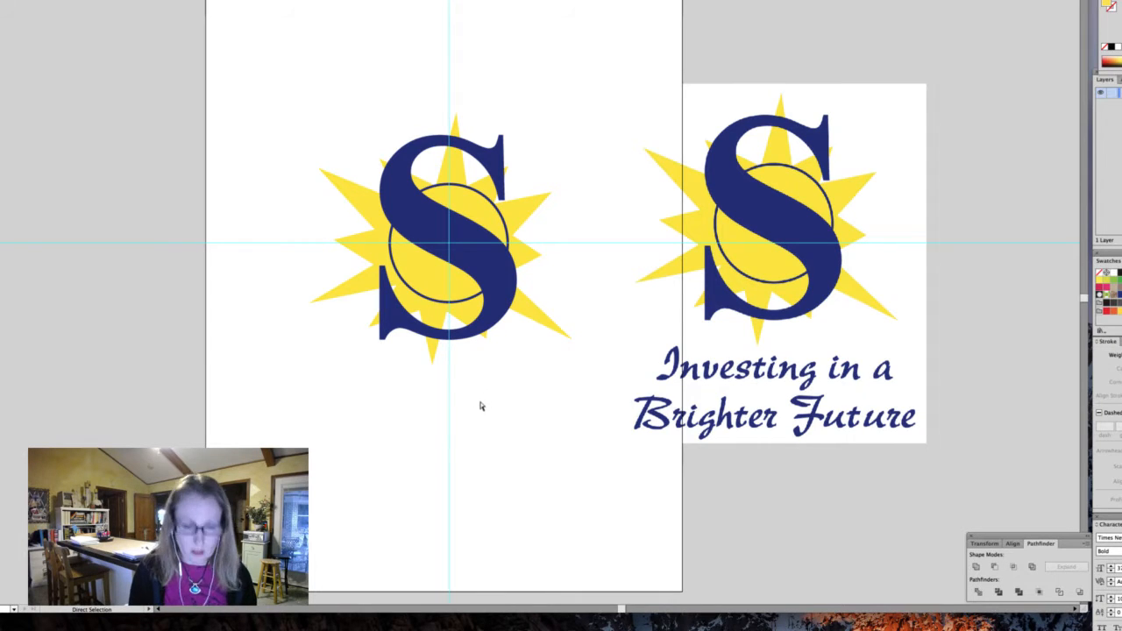
Step: Switch to Outline view and examine the paths up close where the valley right of the top ray meets the circle
{"action": "key", "text": "super+y"}
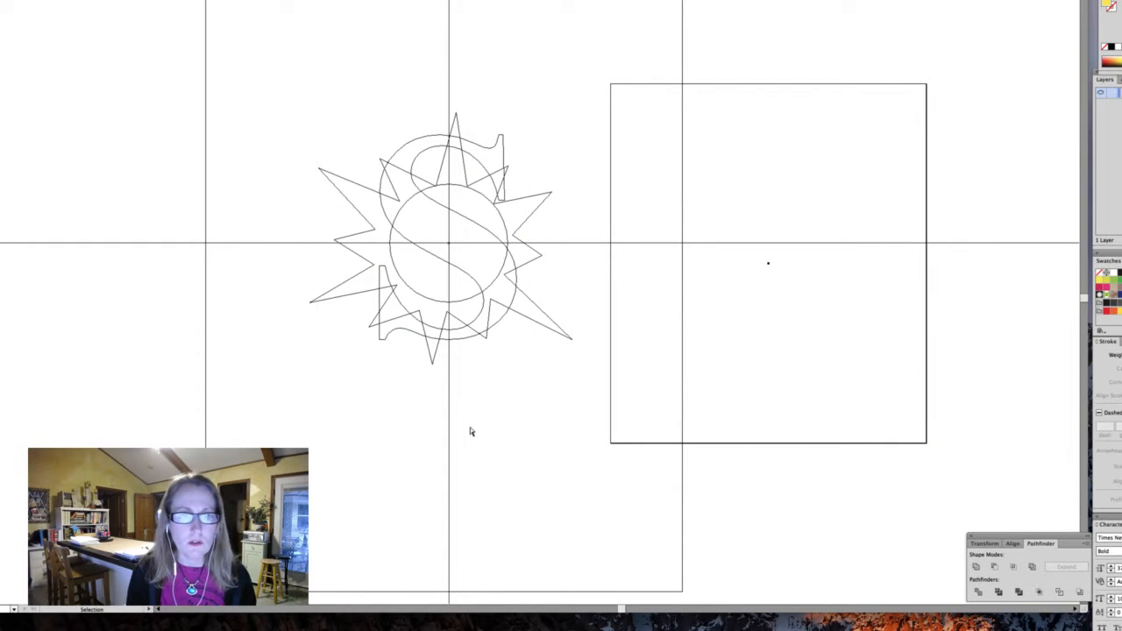
{"action": "key", "text": "z"}
{"action": "left_click", "coordinate": [466, 271]}
{"action": "left_click", "coordinate": [477, 258]}
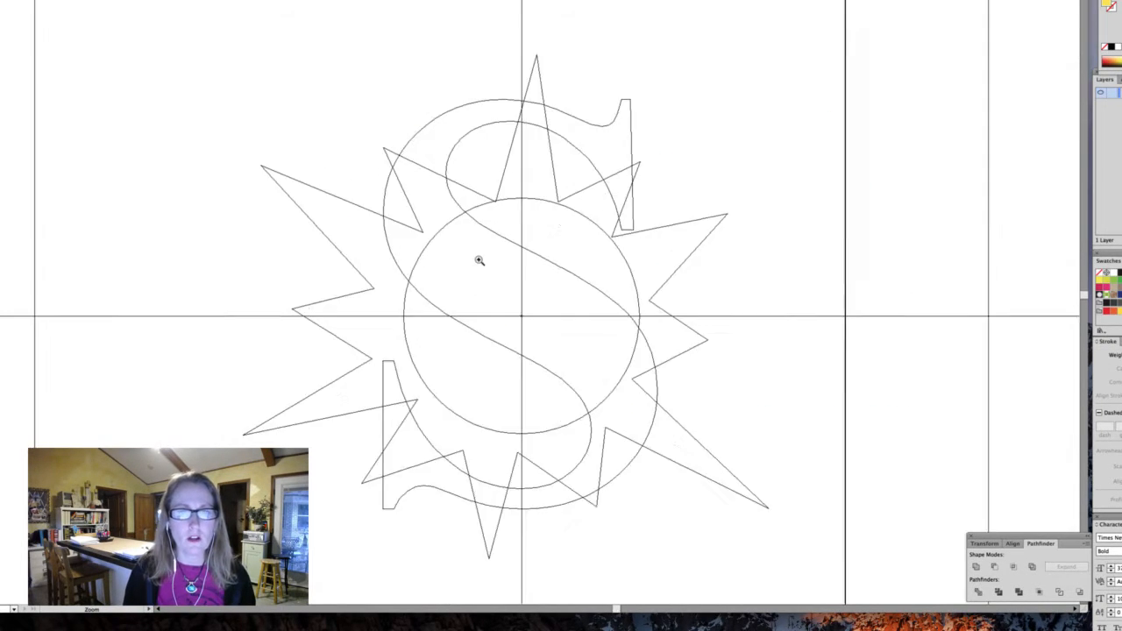
{"action": "left_click", "coordinate": [478, 258]}
{"action": "key", "text": "space"}
{"action": "left_click_drag", "start_coordinate": [680, 329], "coordinate": [366, 301]}
{"action": "left_click_drag", "start_coordinate": [741, 370], "coordinate": [759, 325]}
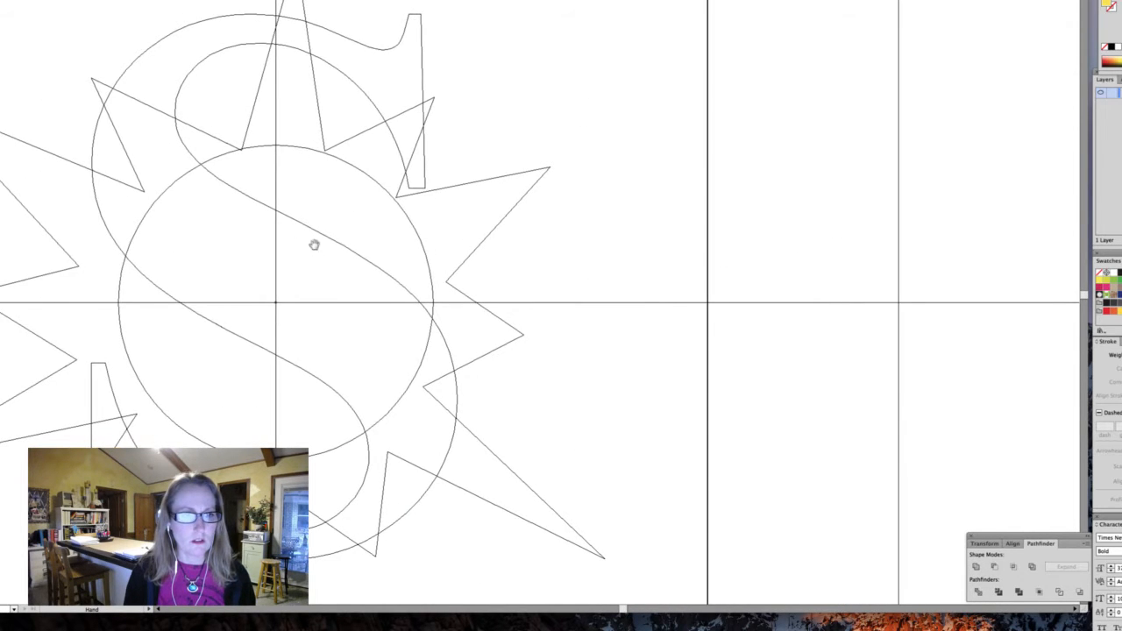
{"action": "left_click_drag", "start_coordinate": [313, 243], "coordinate": [523, 312]}
{"action": "left_click", "coordinate": [518, 243]}
{"action": "left_click", "coordinate": [518, 244]}
{"action": "left_click", "coordinate": [518, 245]}
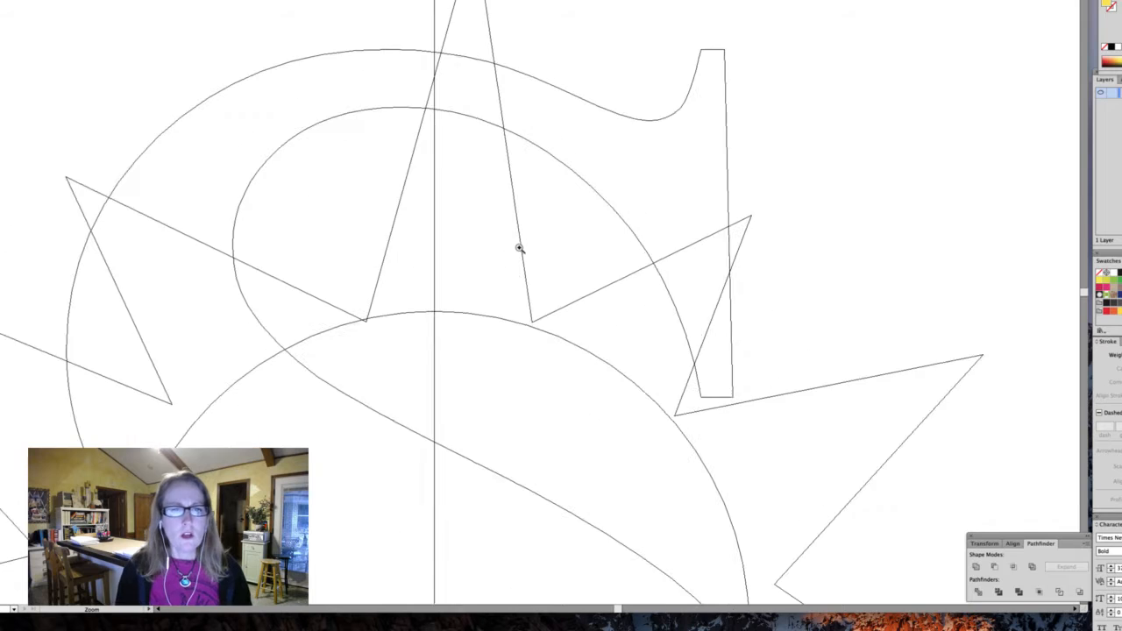
{"action": "left_click", "coordinate": [521, 311]}
{"action": "left_click", "coordinate": [512, 330]}
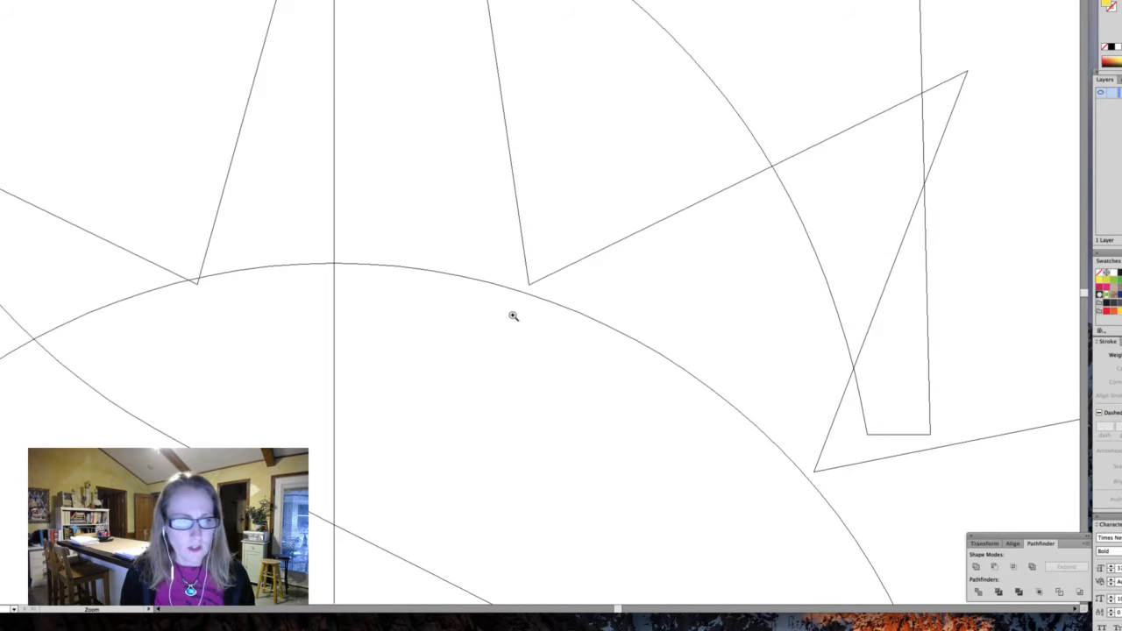
{"action": "left_click", "coordinate": [517, 312]}
{"action": "left_click", "coordinate": [516, 312]}
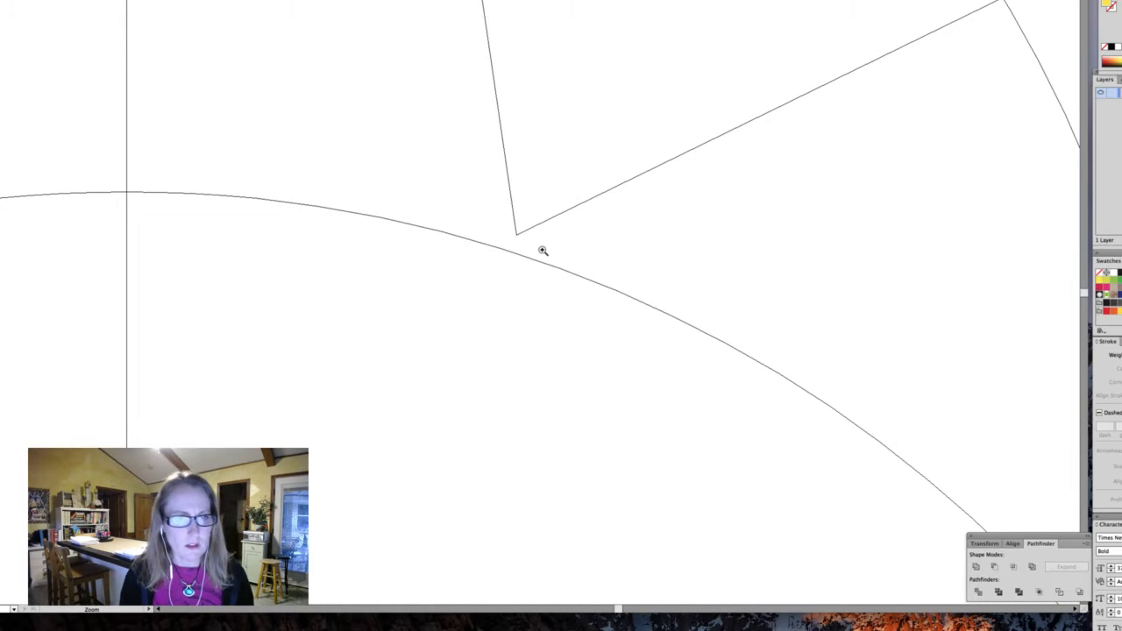
{"action": "left_click", "coordinate": [542, 251]}
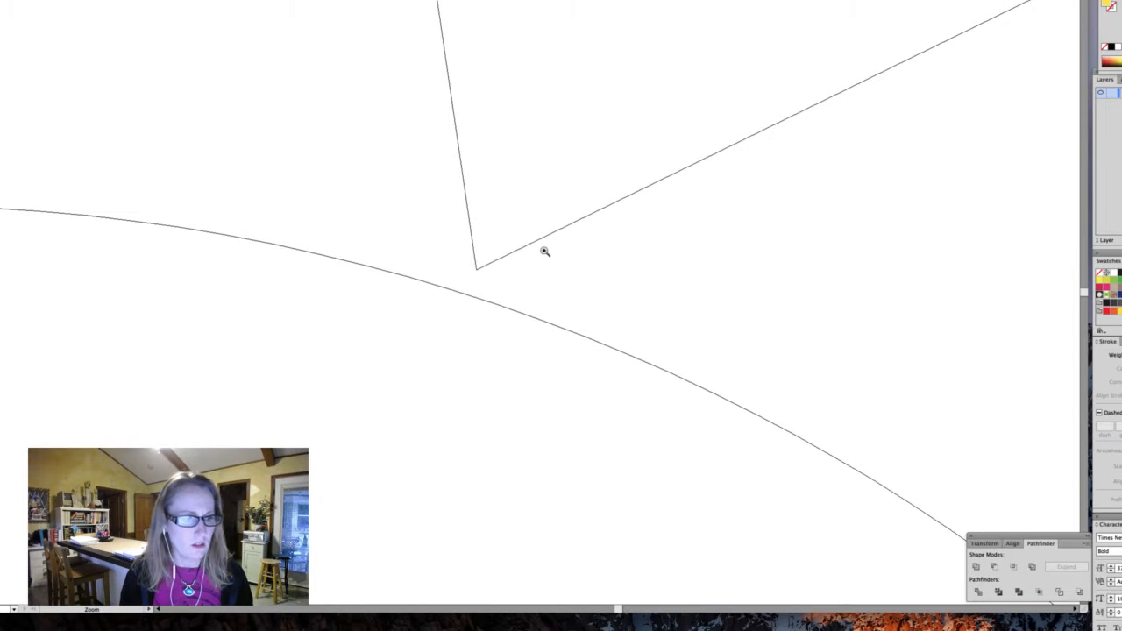
{"action": "scroll", "coordinate": [547, 252], "scroll_direction": "up", "scroll_amount": 3}
{"action": "scroll", "coordinate": [546, 252], "scroll_direction": "right", "scroll_amount": 1}
{"action": "key", "text": "v"}
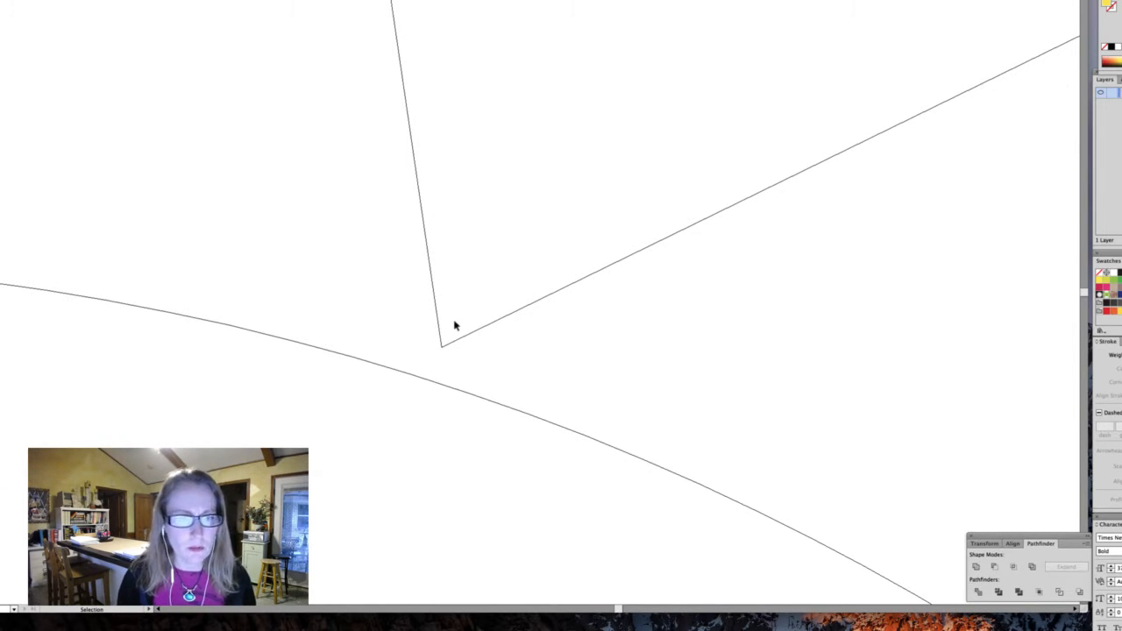
{"action": "key", "text": "a"}
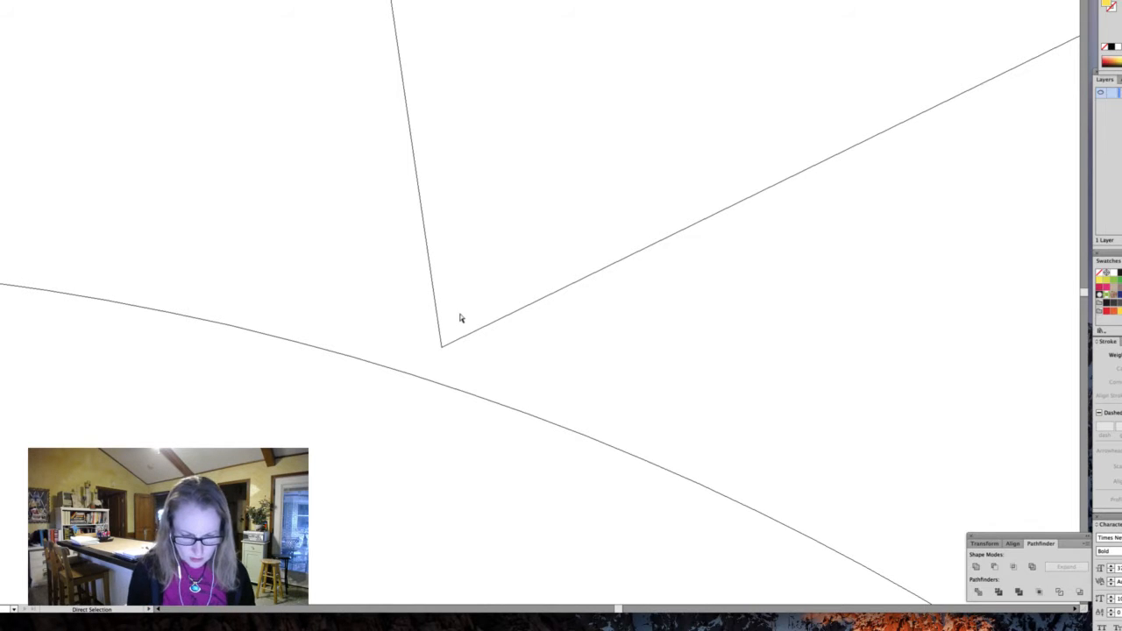
Step: Return to Preview view and examine how the circle's blue stroke covers the ray valley, close up and across the whole logo
{"action": "key", "text": "super+y"}
{"action": "key", "text": "v"}
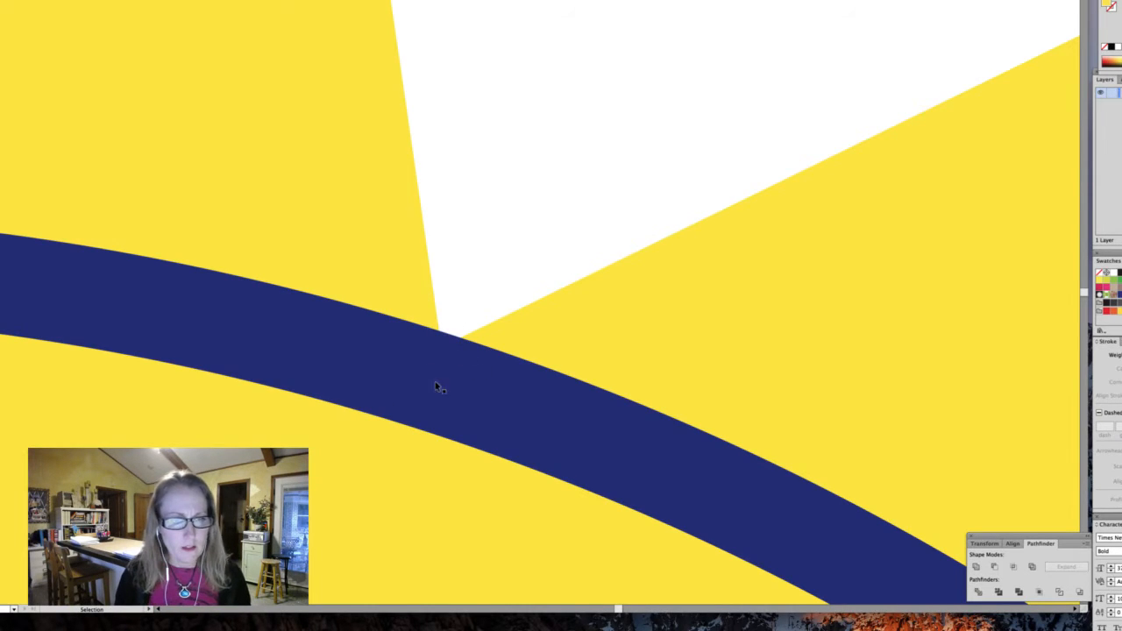
{"action": "key", "text": "z"}
{"action": "left_click", "coordinate": [537, 432], "text": "alt"}
{"action": "left_click", "coordinate": [526, 366], "text": "alt"}
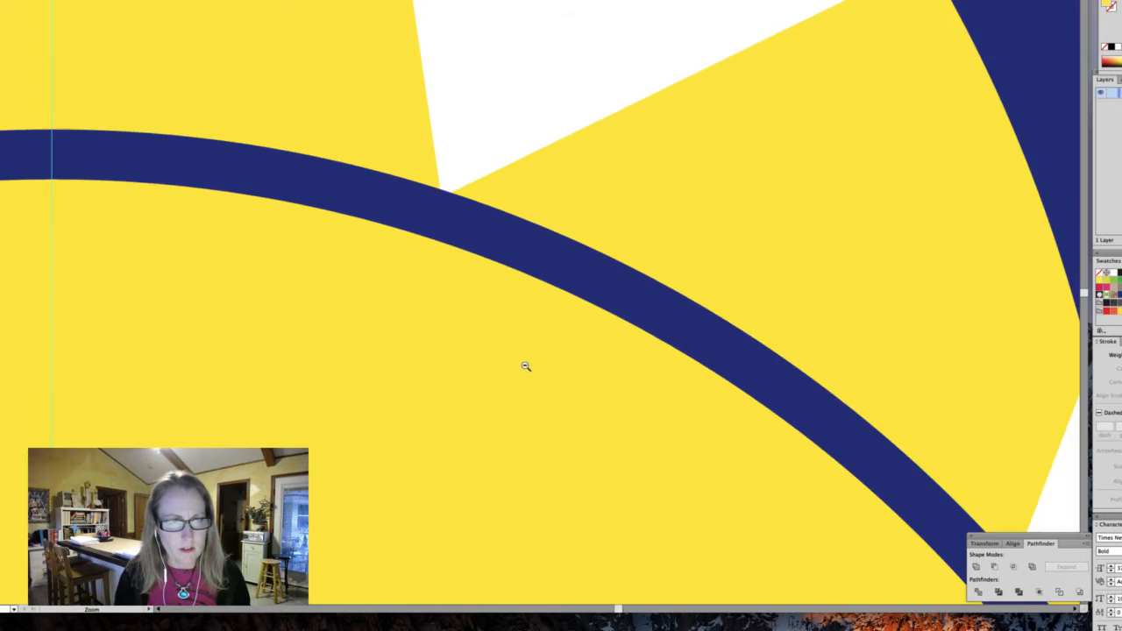
{"action": "left_click", "coordinate": [526, 366], "text": "alt"}
{"action": "left_click", "coordinate": [525, 365], "text": "alt"}
{"action": "left_click", "coordinate": [526, 366], "text": "alt"}
{"action": "left_click", "coordinate": [526, 365], "text": "alt"}
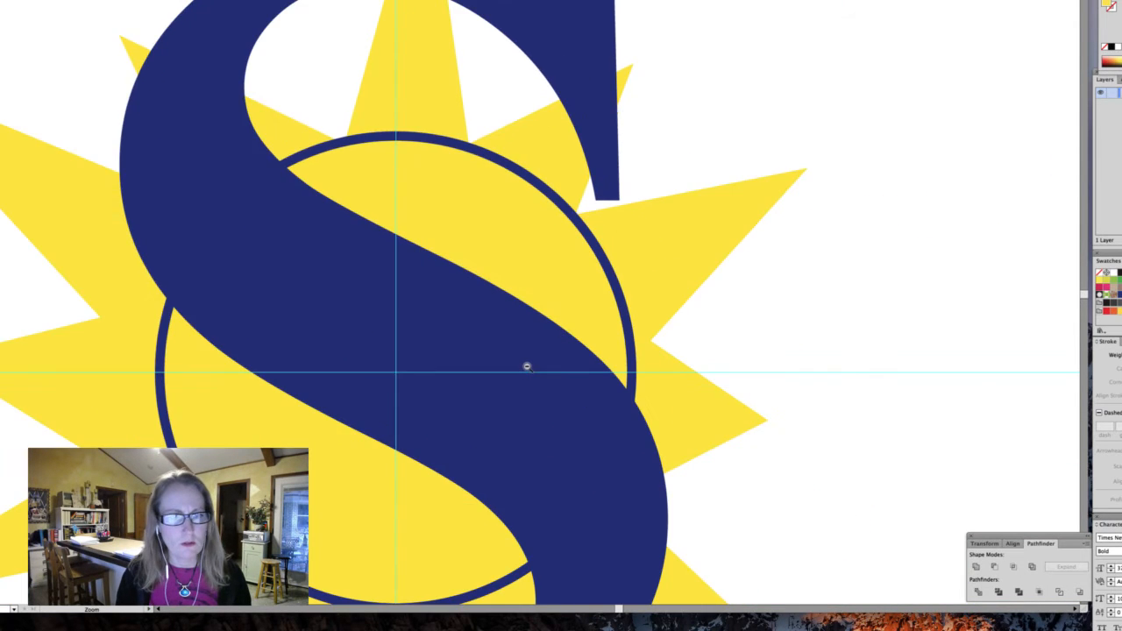
{"action": "left_click", "coordinate": [526, 365], "text": "alt"}
{"action": "left_click", "coordinate": [526, 366], "text": "alt"}
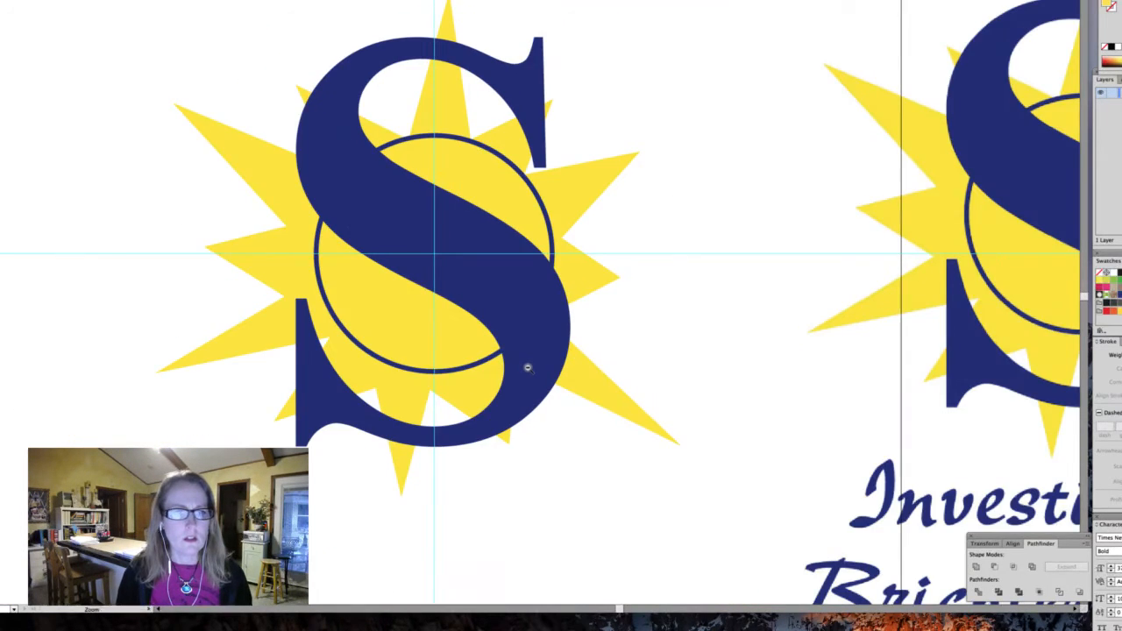
{"action": "left_click", "coordinate": [526, 365], "text": "alt"}
{"action": "left_click", "coordinate": [526, 365], "text": "alt"}
Step: Delete the reference PDF logo image beside the vector artwork
{"action": "left_click_drag", "start_coordinate": [530, 369], "coordinate": [470, 395]}
{"action": "left_click", "coordinate": [734, 313]}
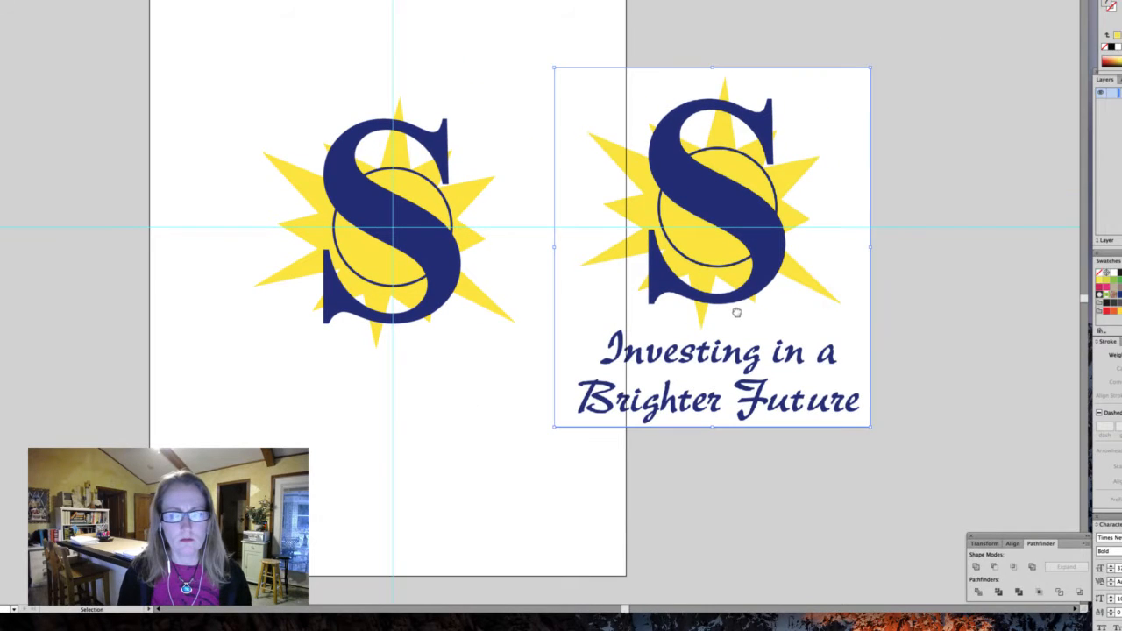
{"action": "key", "text": "Delete"}
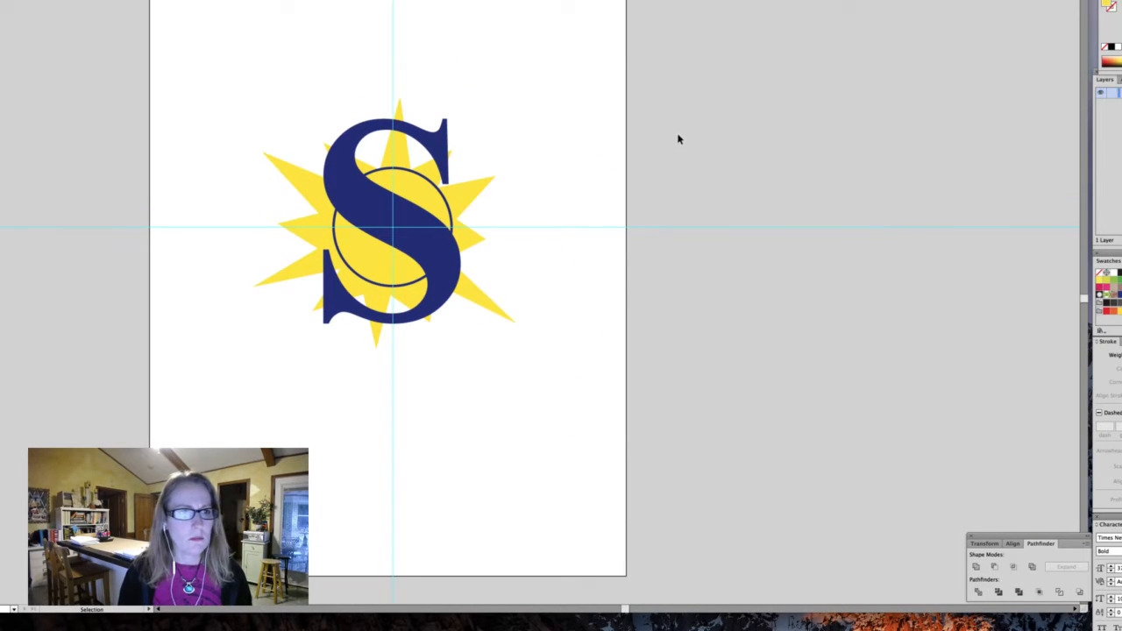
Step: Save the artwork as starburst demo.ai in the Lee elem folder, in Illustrator CS6 format with the default options
{"action": "left_click", "coordinate": [2, 1]}
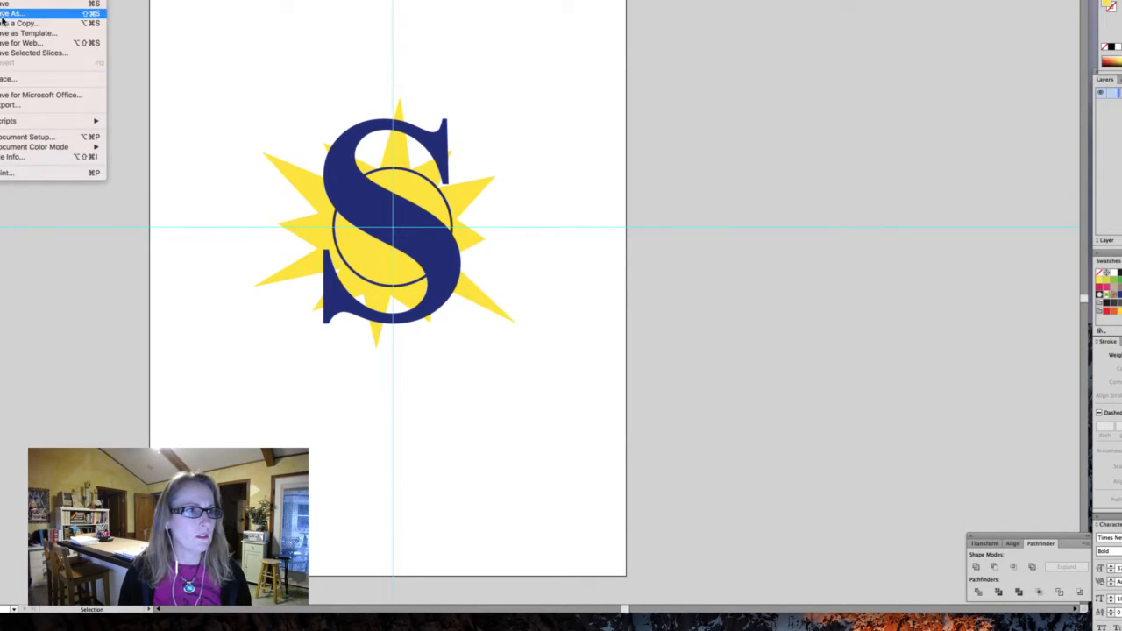
{"action": "left_click", "coordinate": [7, 16]}
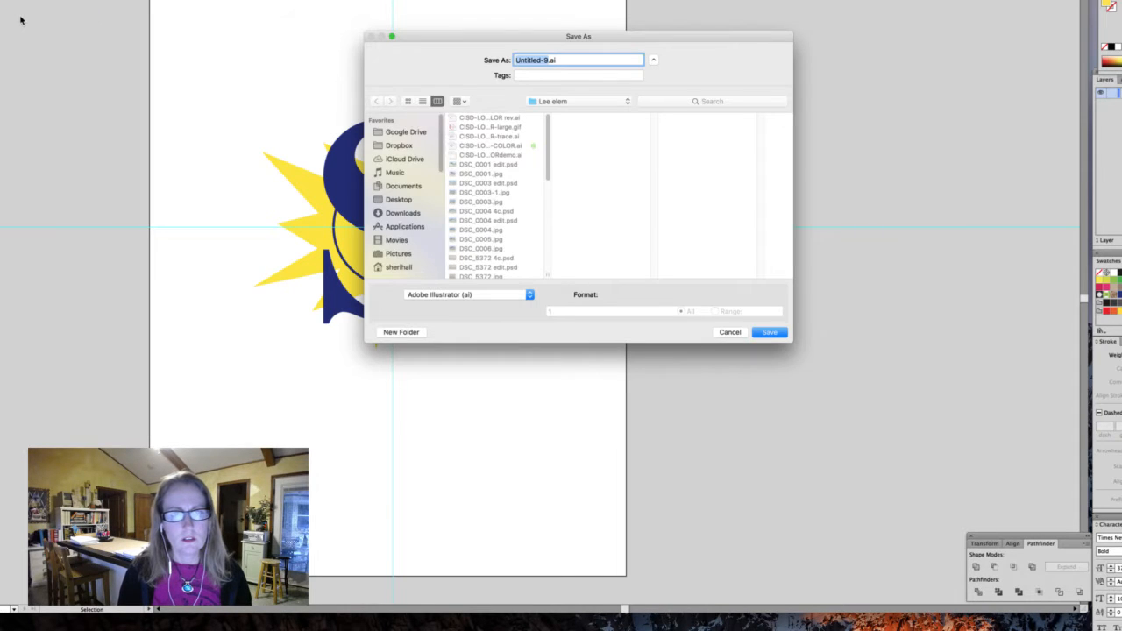
{"action": "left_click", "coordinate": [561, 103]}
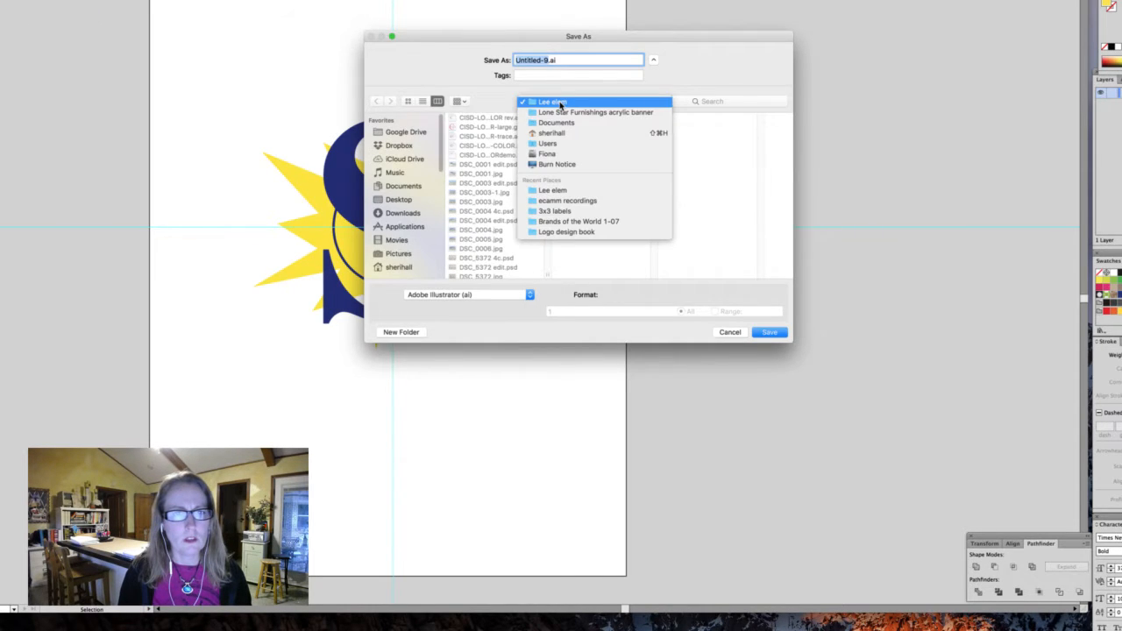
{"action": "left_click", "coordinate": [529, 99]}
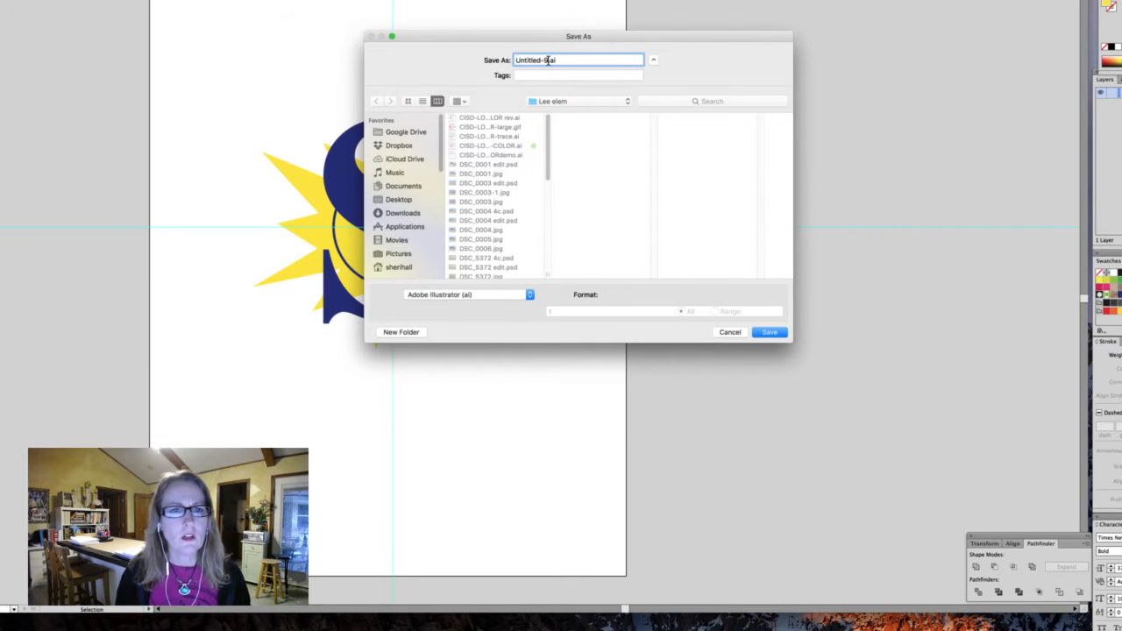
{"action": "key", "text": "Right"}
{"action": "key", "text": "BackSpace"}
{"action": "key", "text": "BackSpace"}
{"action": "key", "text": "BackSpace"}
{"action": "key", "text": "BackSpace"}
{"action": "key", "text": "BackSpace"}
{"action": "key", "text": "BackSpace"}
{"action": "key", "text": "BackSpace"}
{"action": "key", "text": "BackSpace"}
{"action": "key", "text": "BackSpace"}
{"action": "key", "text": "BackSpace"}
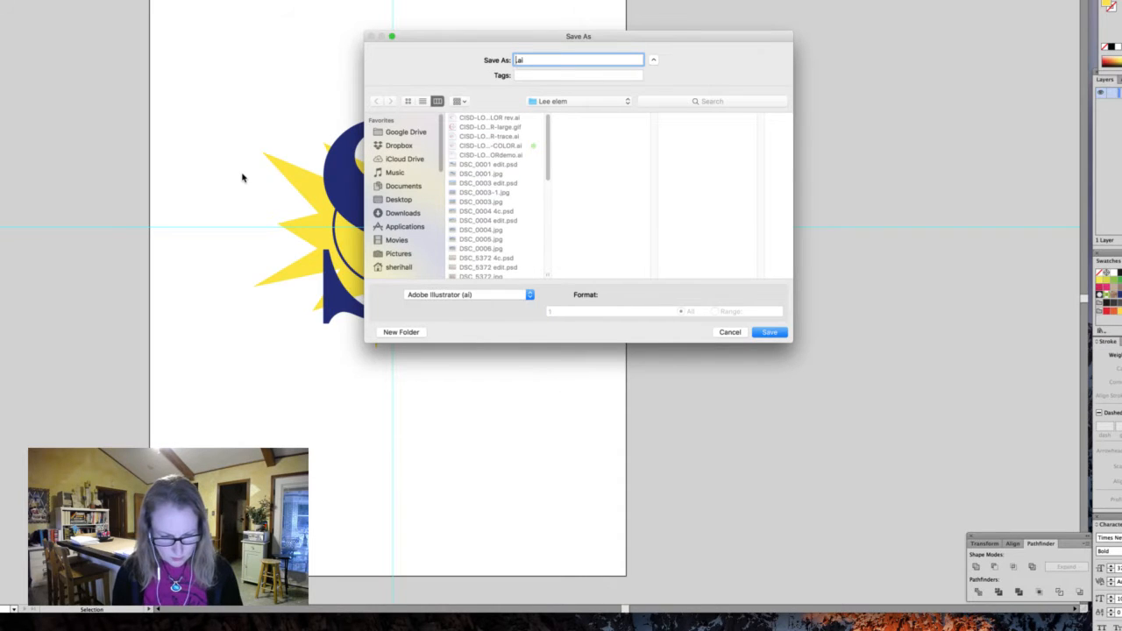
{"action": "type", "text": "starbur"}
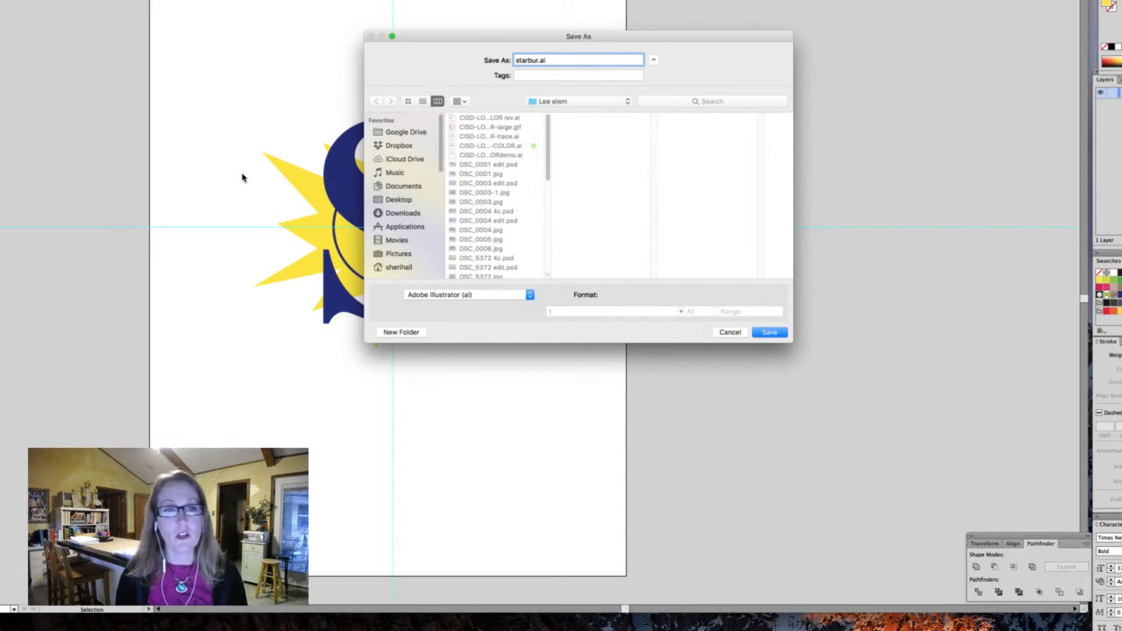
{"action": "type", "text": "st"}
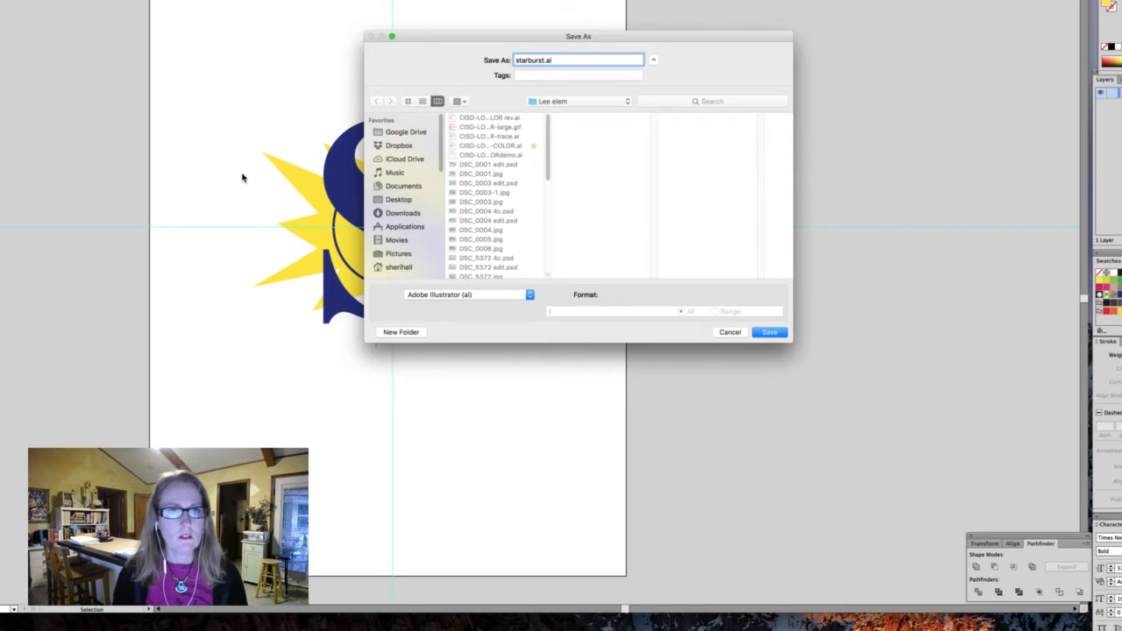
{"action": "type", "text": " demo"}
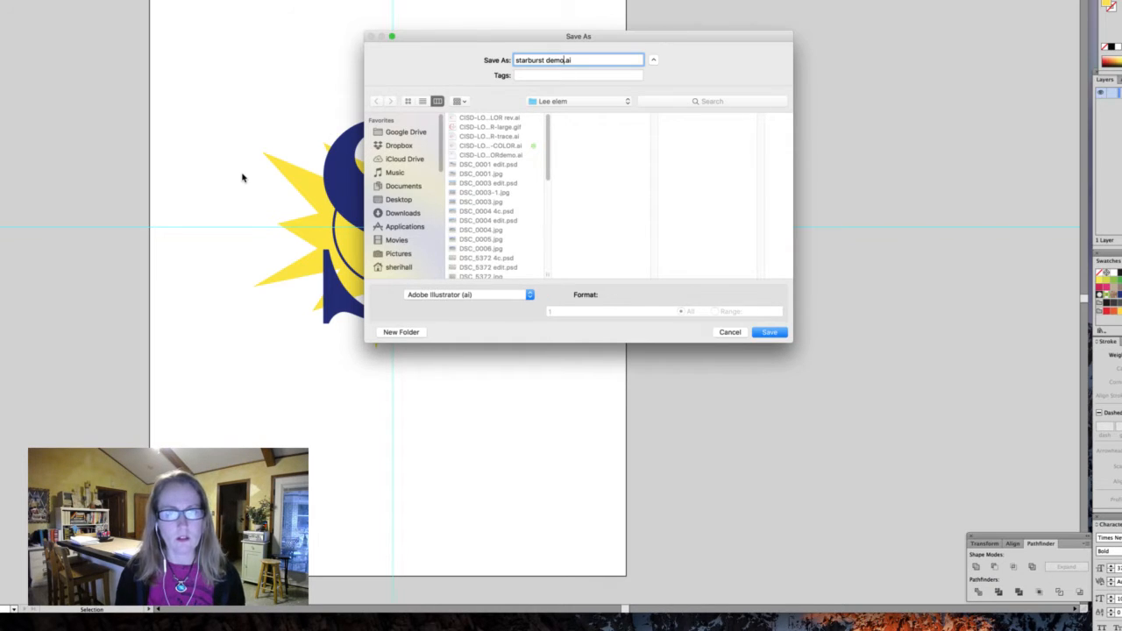
{"action": "key", "text": "Return"}
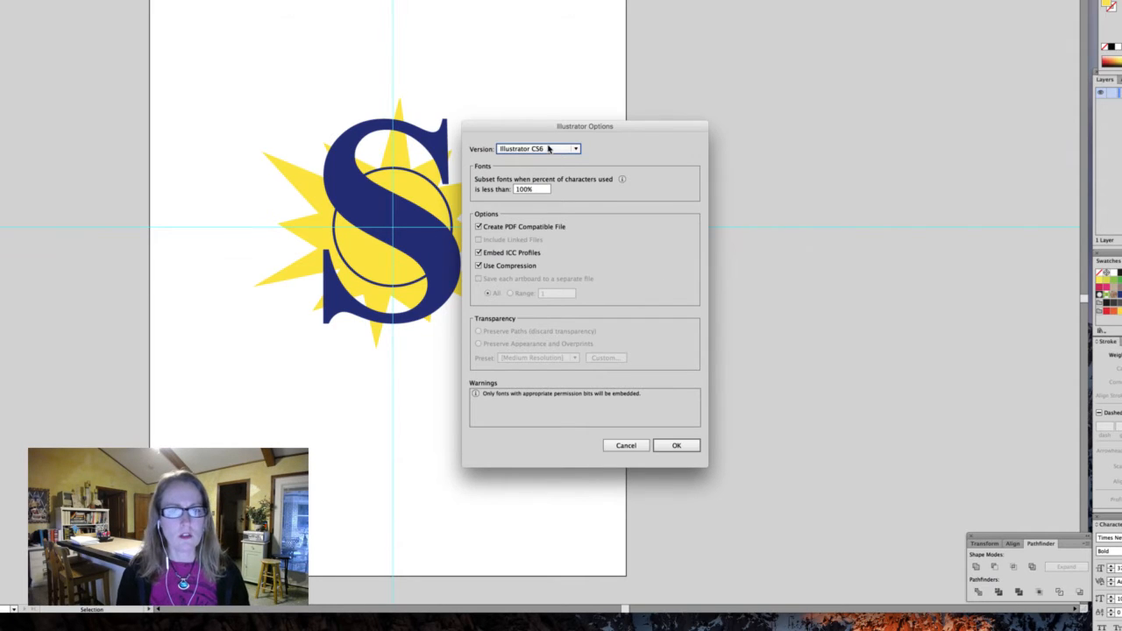
{"action": "left_click", "coordinate": [693, 448]}
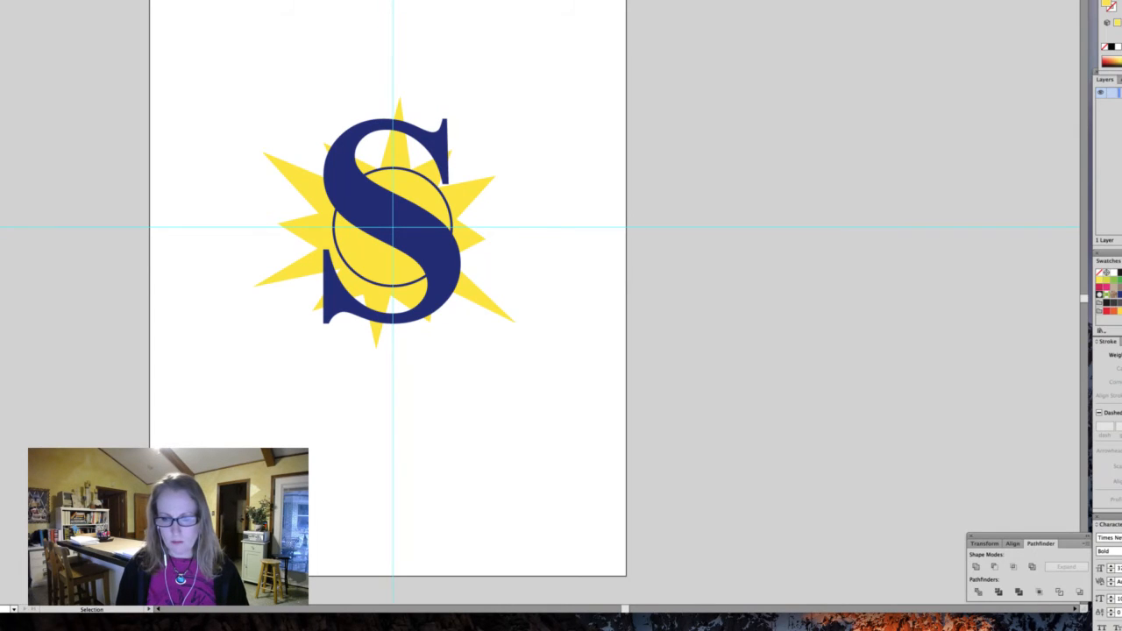
Step: Show the finished logo in full screen mode with the interface hidden
{"action": "key", "text": "f"}
{"action": "key", "text": "f"}
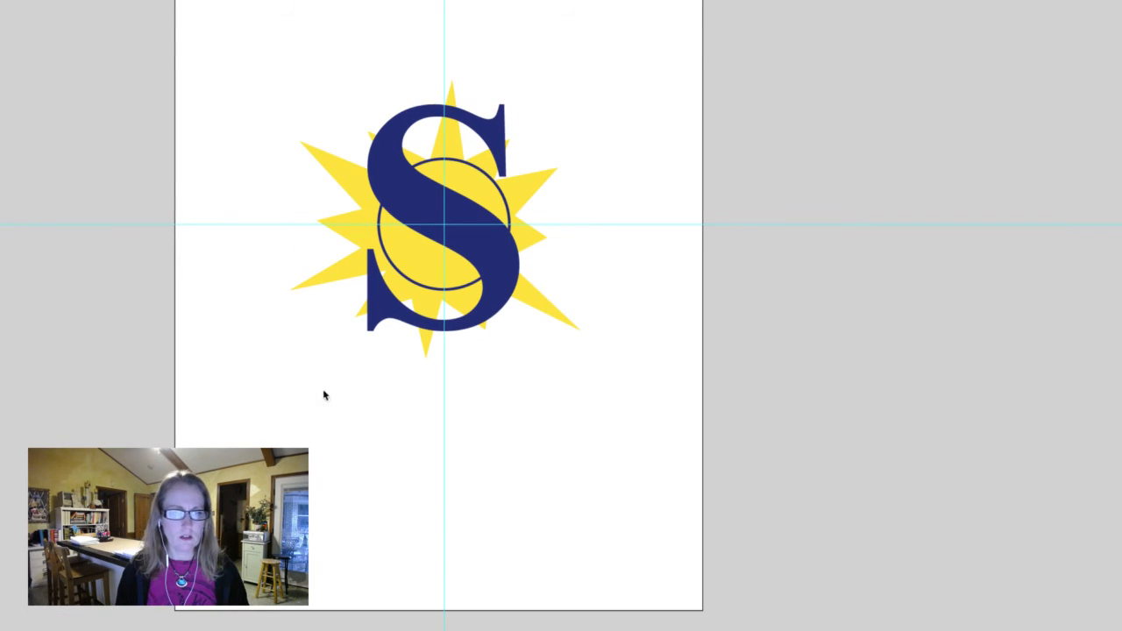